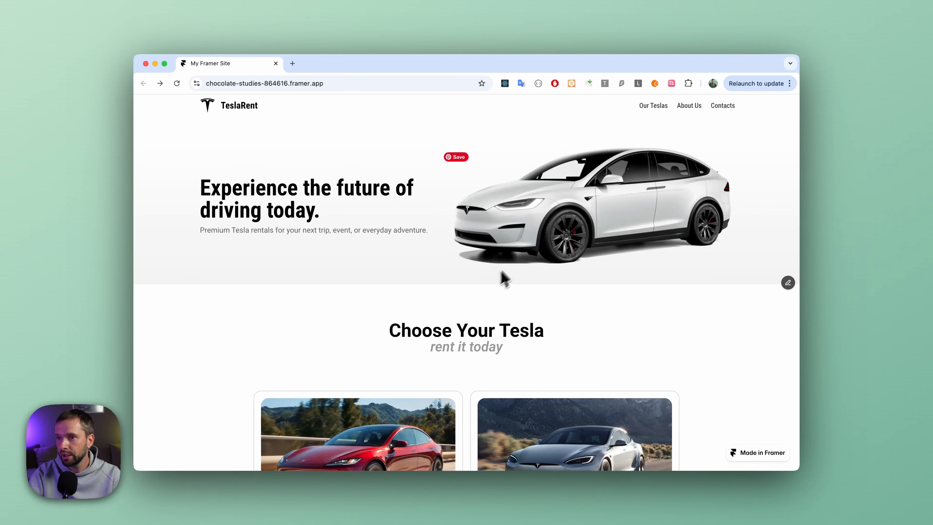
Look through the TeslaRent homepage down to the car listings and open the Tesla Model Y Juniper page.
scroll(407, 256, down, 2)
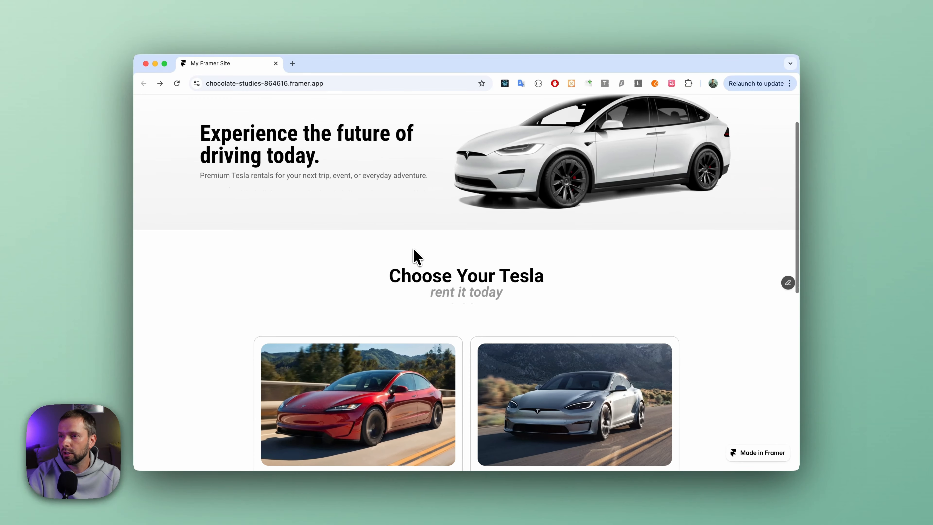
scroll(398, 258, down, 4)
scroll(363, 271, down, 2)
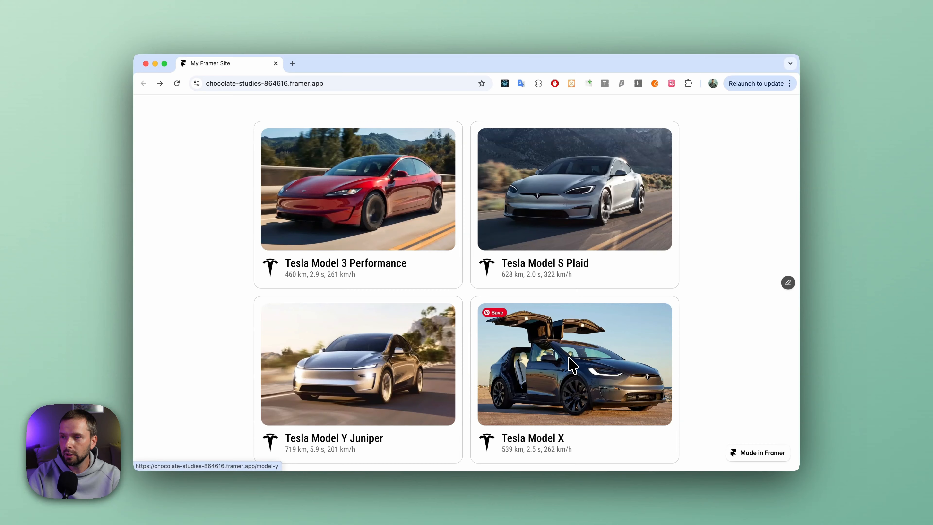
scroll(371, 341, down, 1)
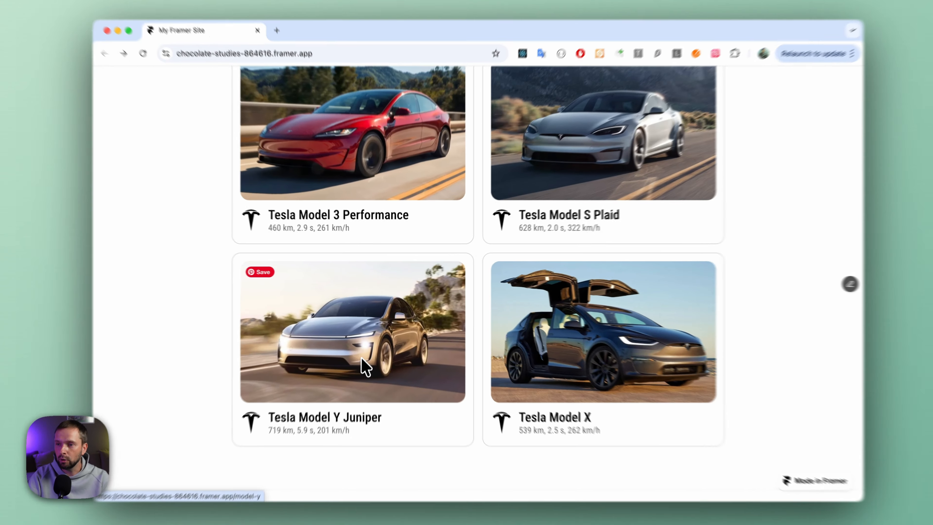
click(364, 367)
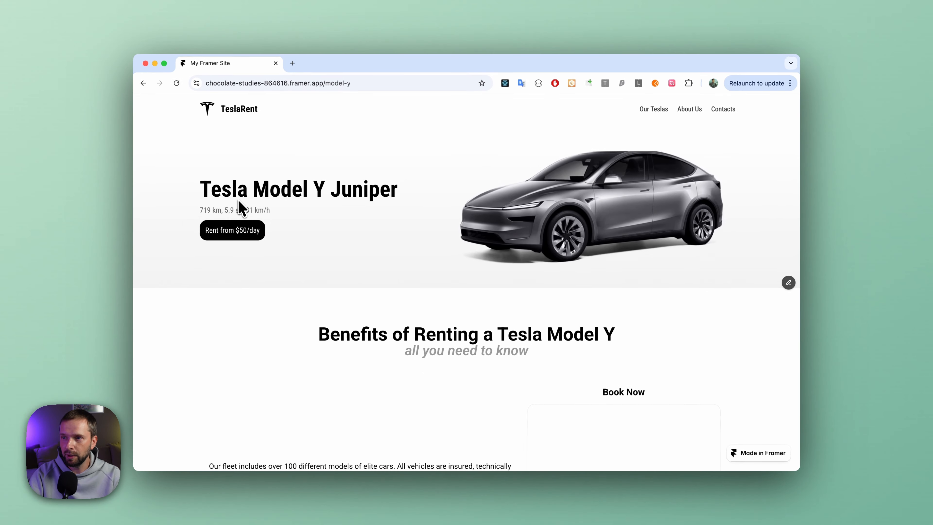
Examine the Model Y page's rental benefits text, empty Book Now area and interior photo gallery.
scroll(287, 200, down, 3)
scroll(387, 173, up, 2)
scroll(377, 275, down, 1)
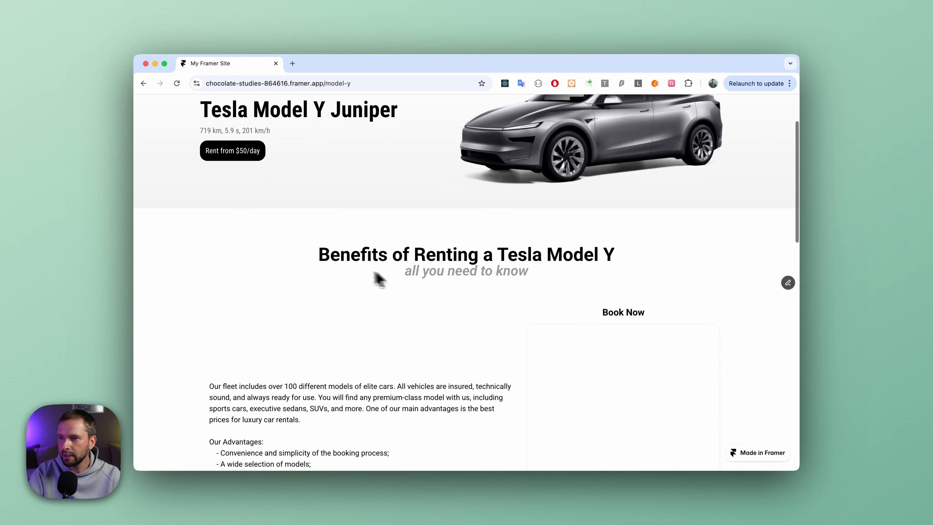
scroll(367, 280, down, 3)
scroll(382, 348, down, 10)
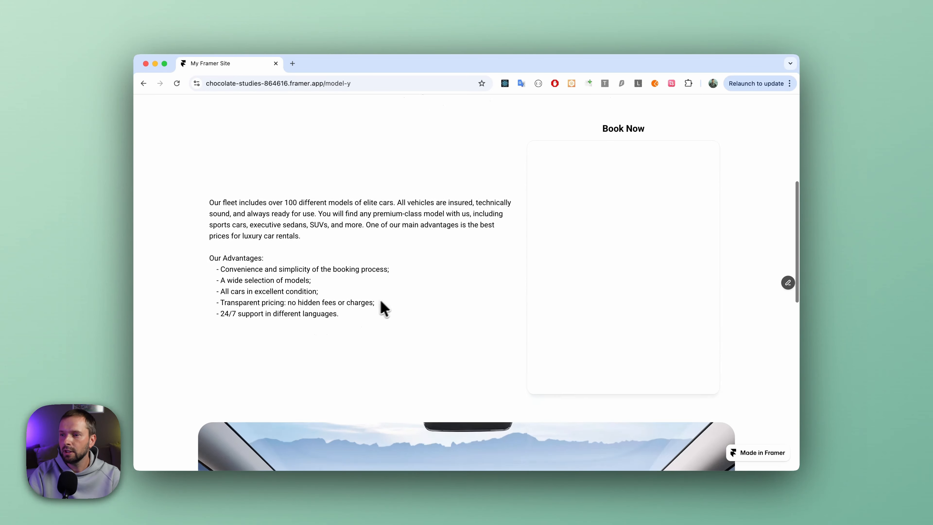
scroll(497, 323, down, 7)
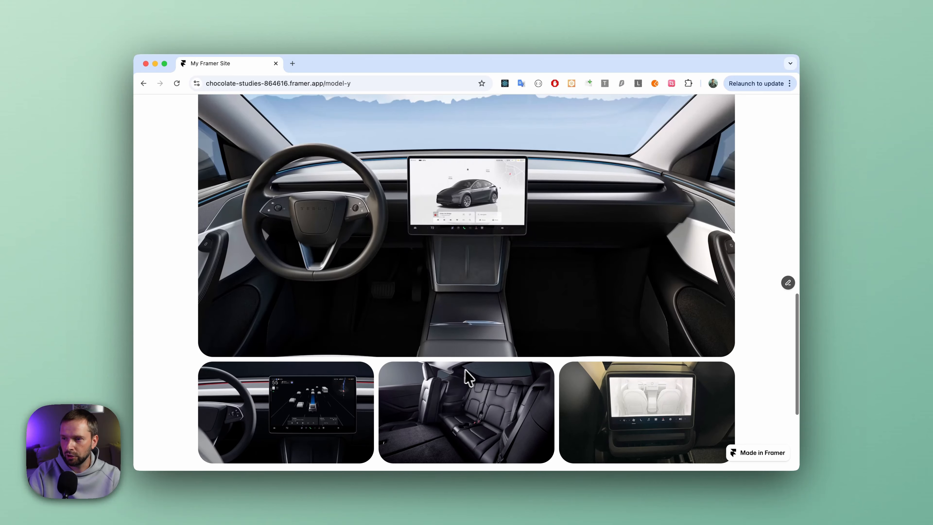
scroll(486, 361, up, 9)
scroll(486, 360, up, 5)
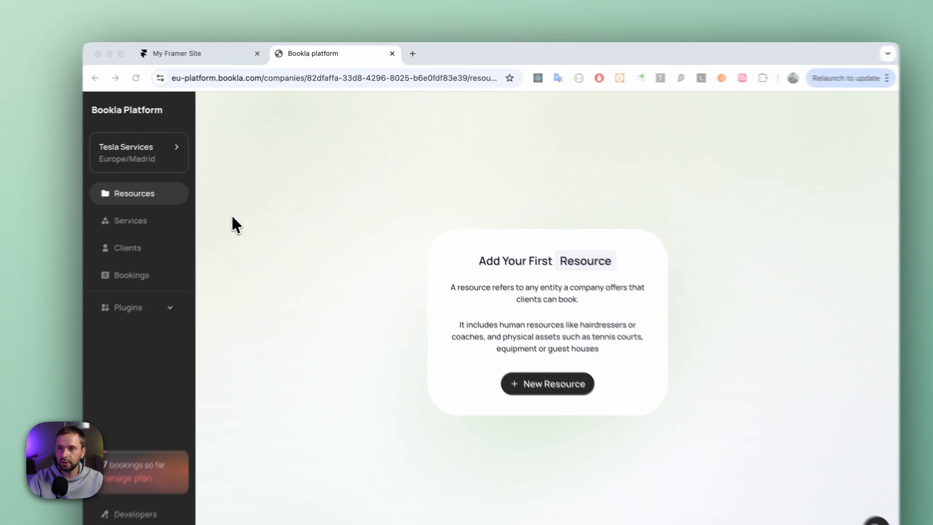
Check the Services section, return to Resources and create the first resource with the name Tesla 3.
click(117, 243)
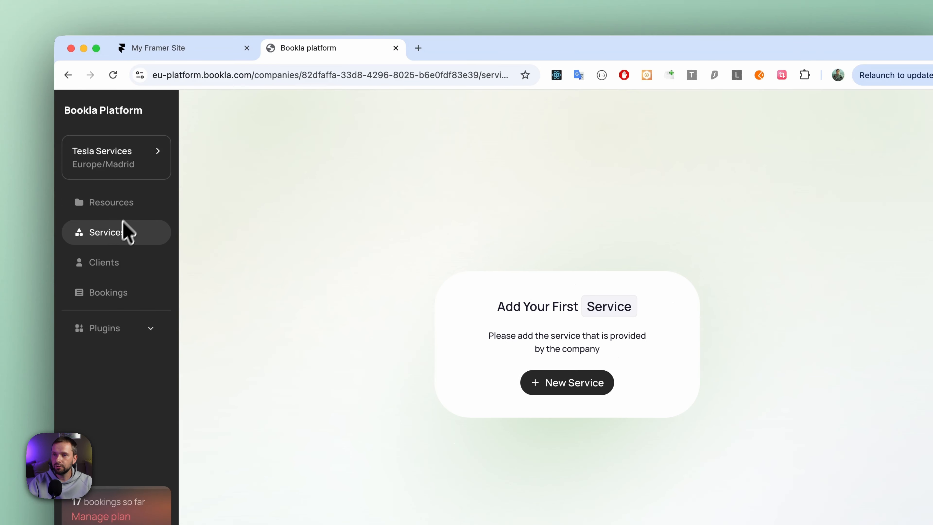
click(131, 212)
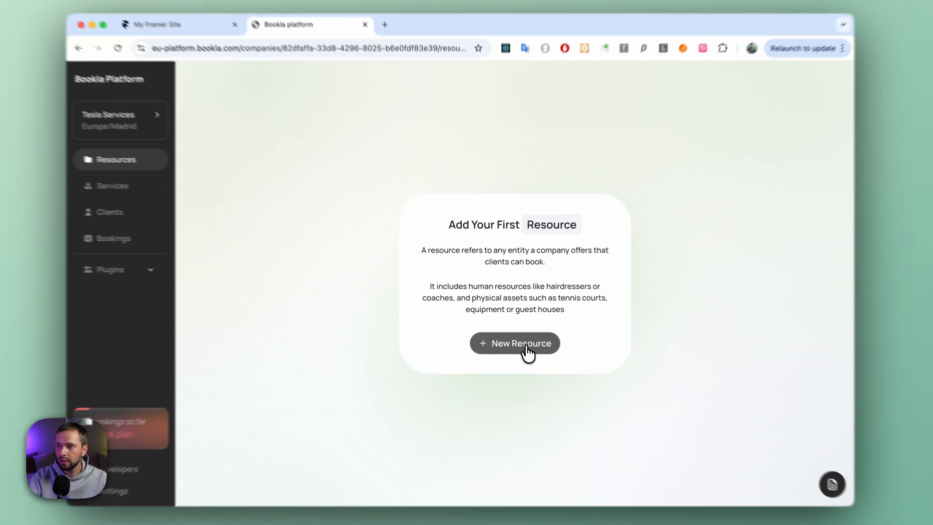
click(527, 338)
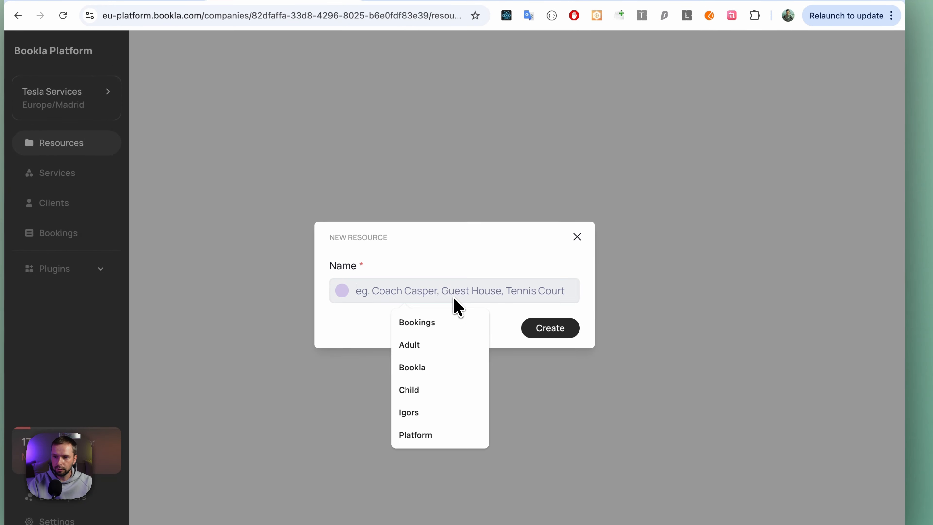
text(Tesl)
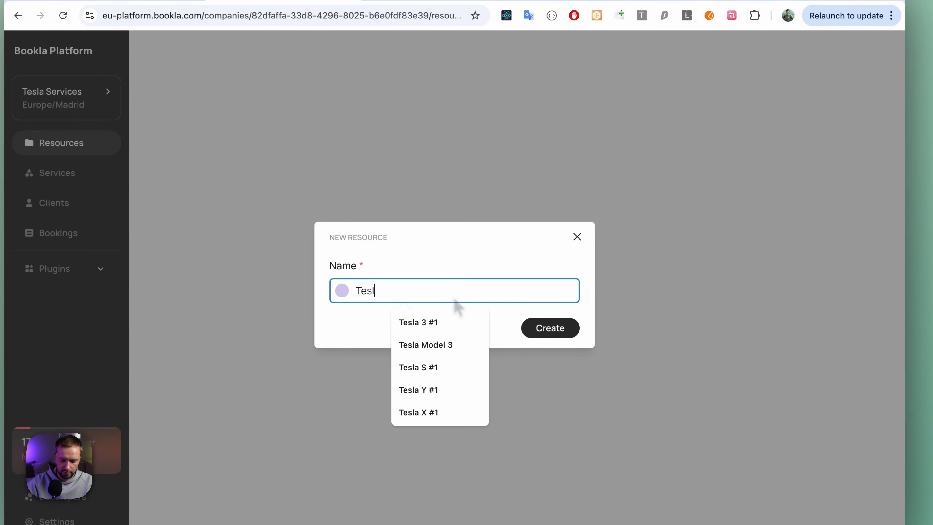
text(a 3)
click(559, 330)
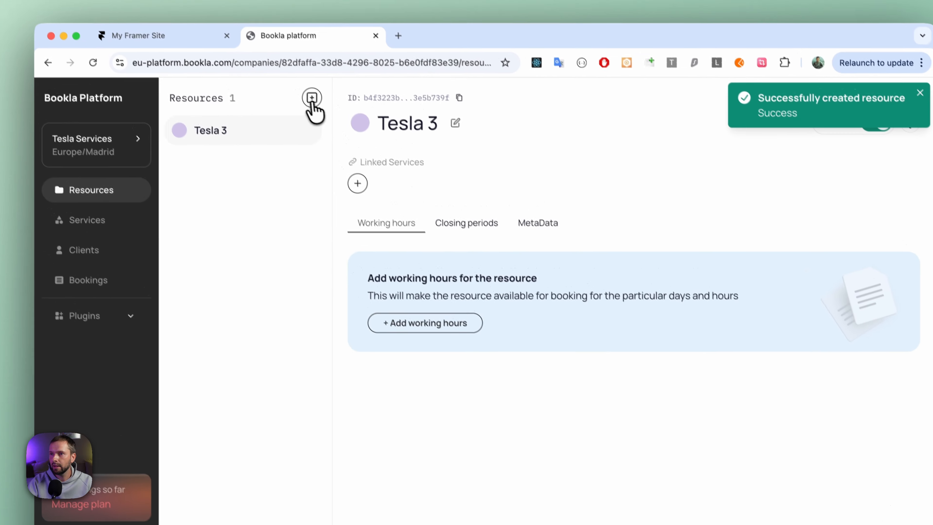
Add another resource named Tesla S.
click(312, 97)
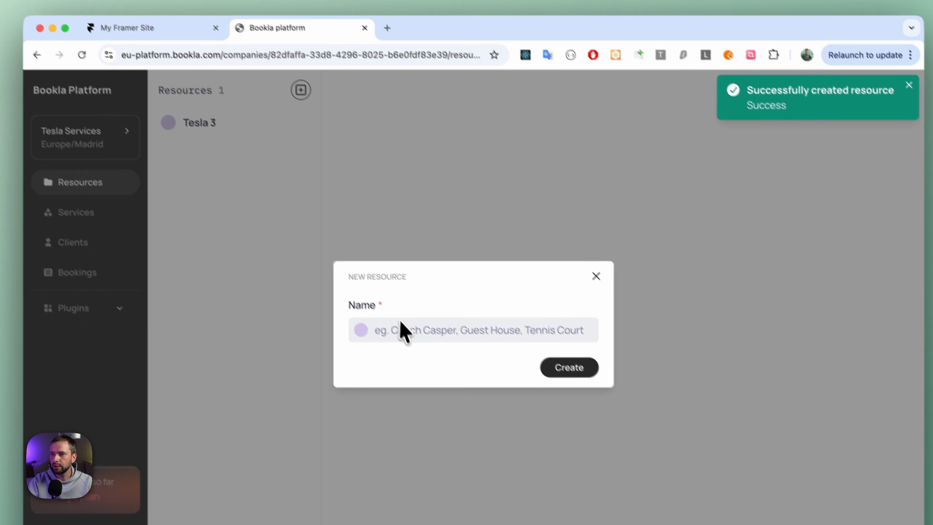
click(388, 315)
text(Tesla)
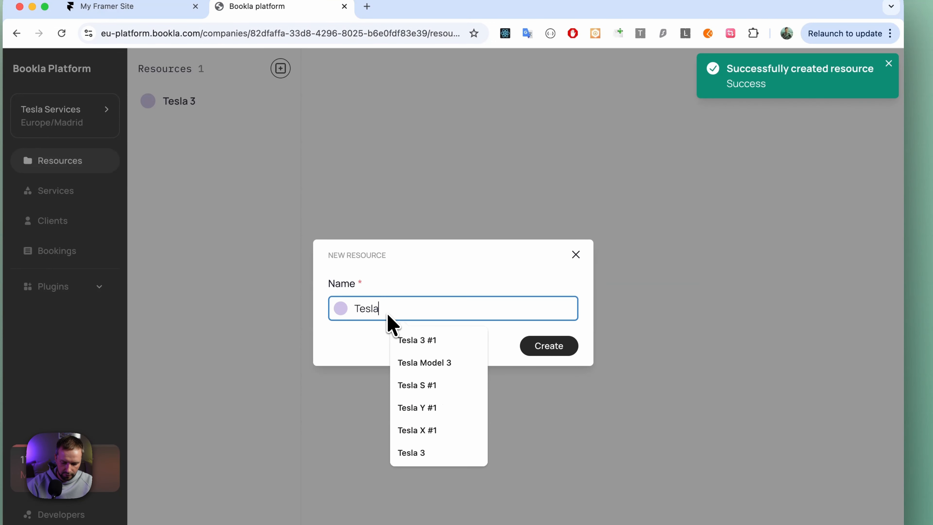
text( S)
click(557, 351)
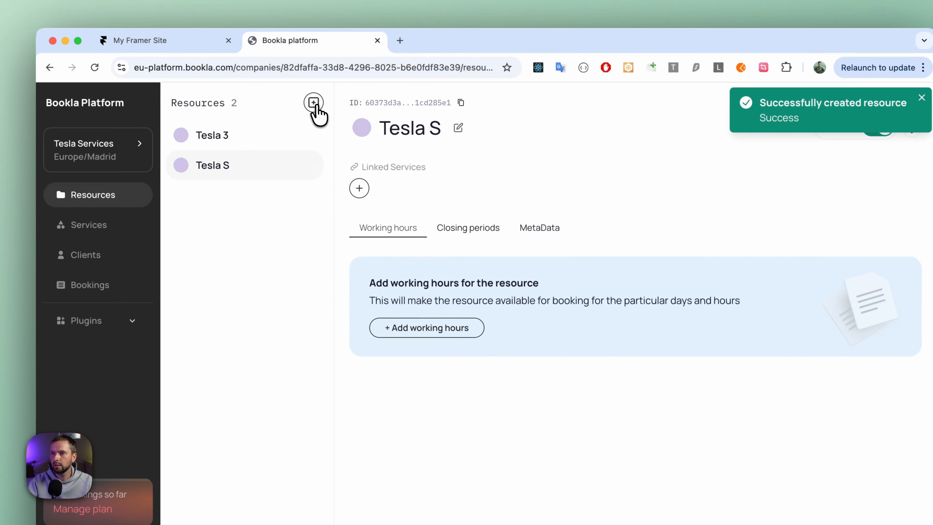
Add another resource named Tesla X.
click(289, 77)
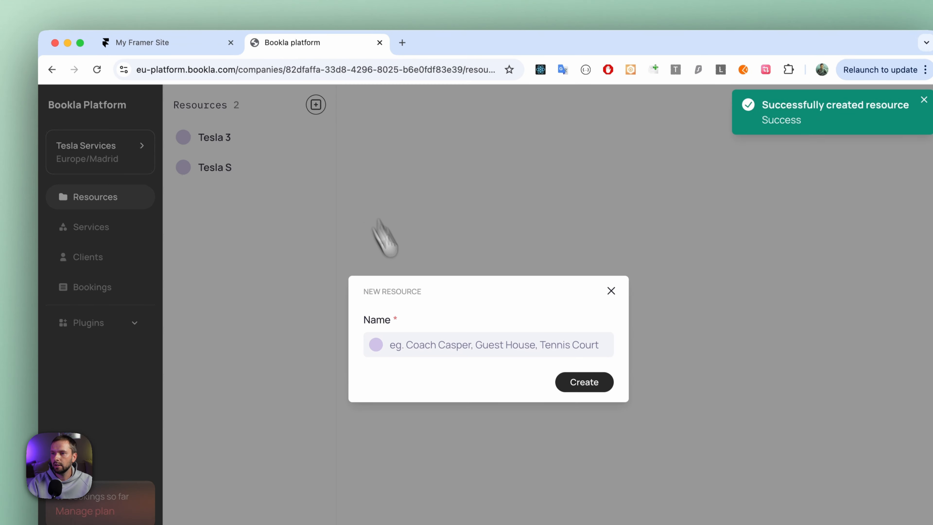
click(425, 322)
text(T)
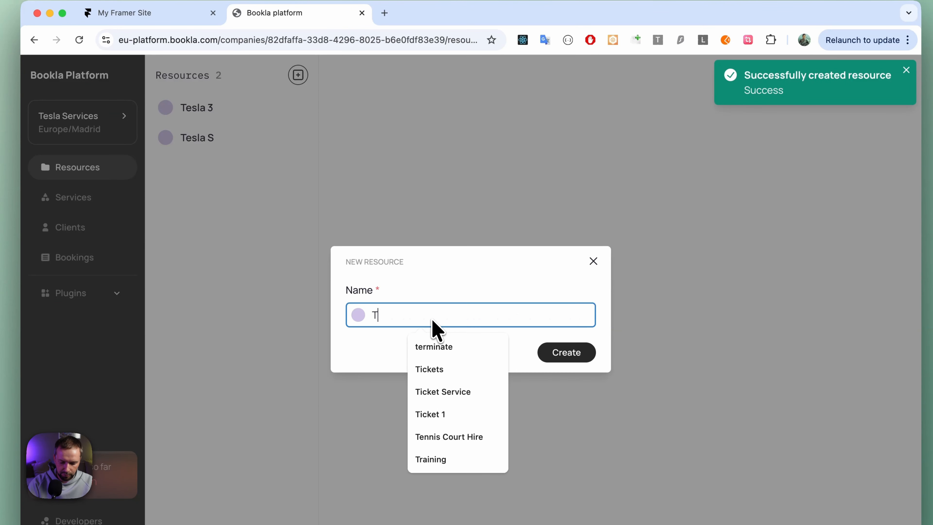
text(esla X)
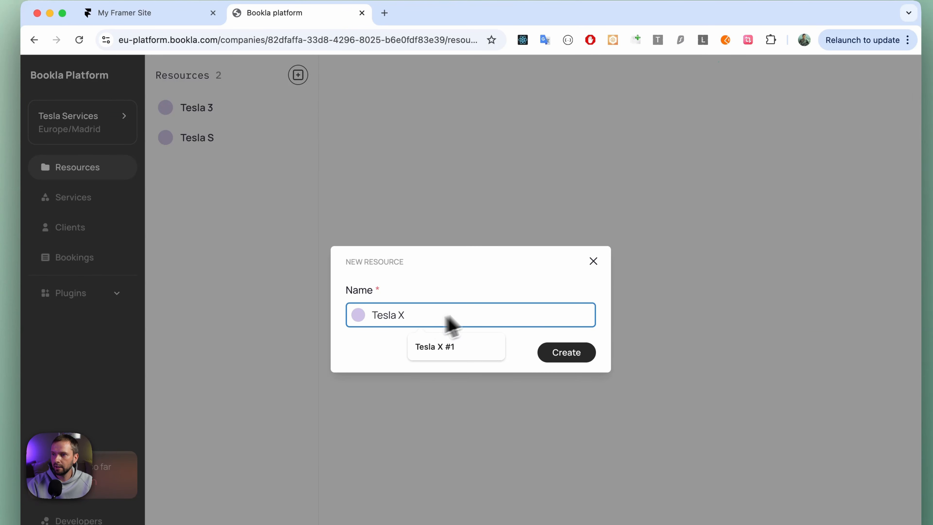
click(565, 356)
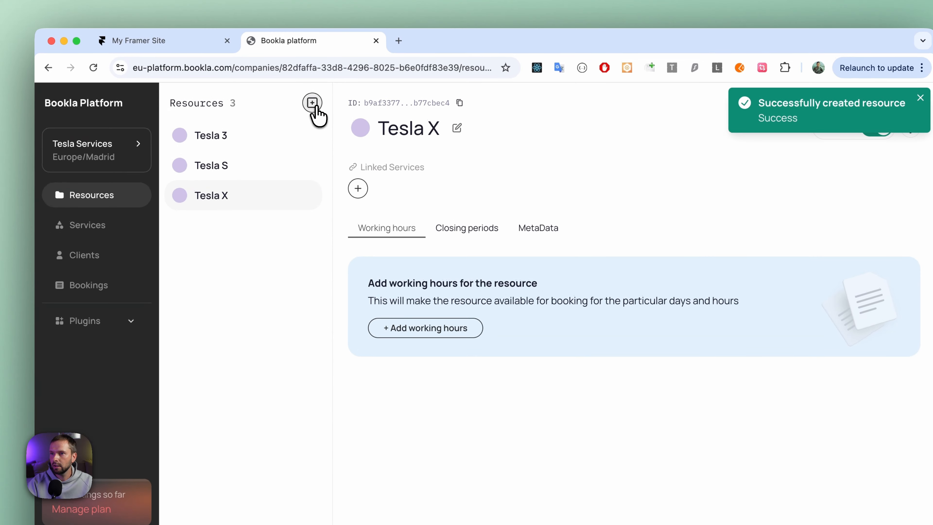
Add a fourth resource named Tesla Y.
click(301, 79)
click(438, 327)
text(T)
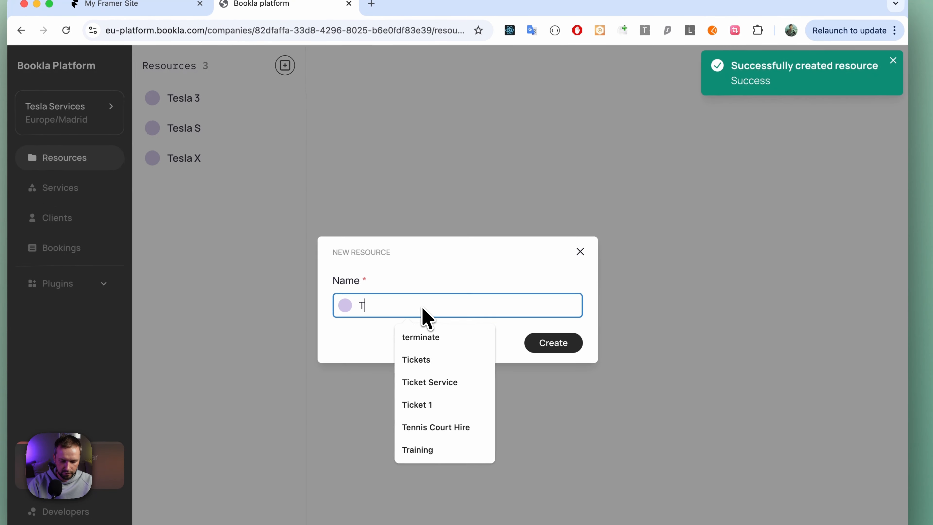
text(esla Y)
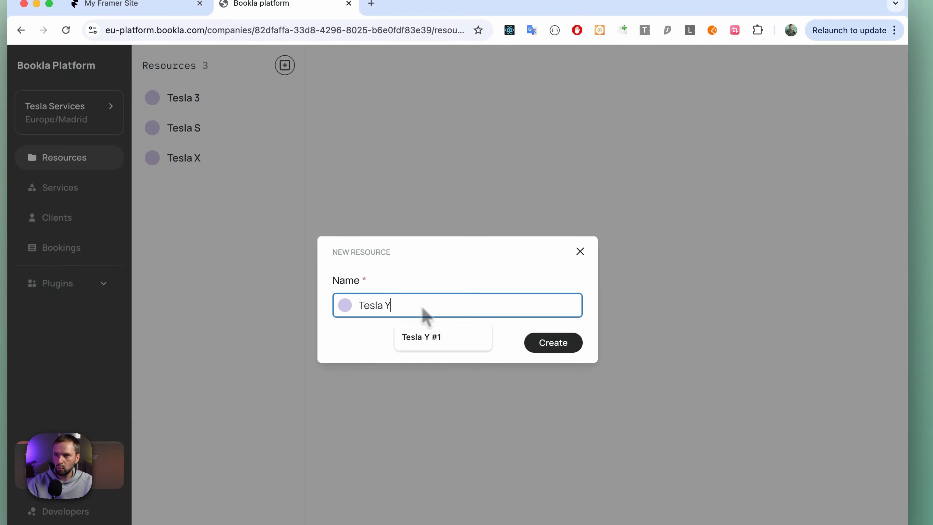
click(563, 347)
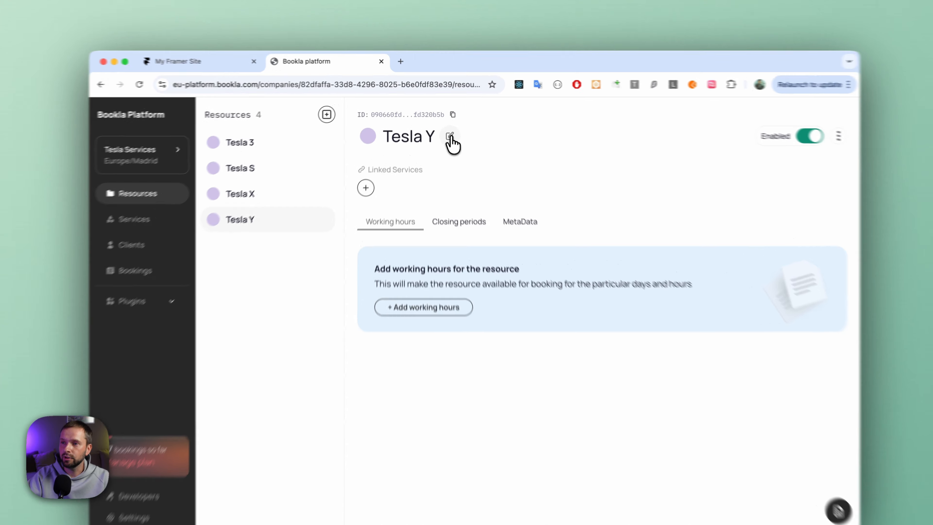
Change the Tesla Y resource's colour to pink #F1A8C7, save the edit and dismiss the notification.
click(445, 127)
click(374, 128)
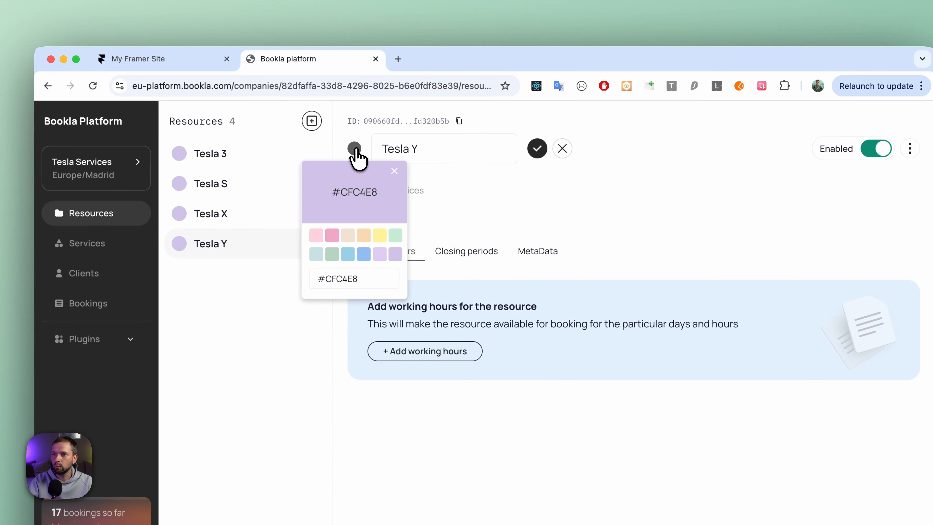
click(333, 237)
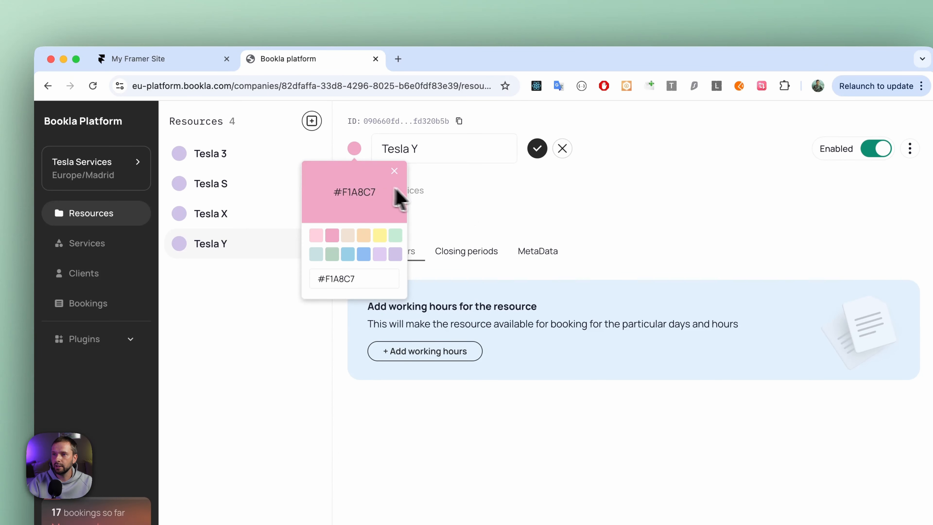
click(395, 172)
click(538, 149)
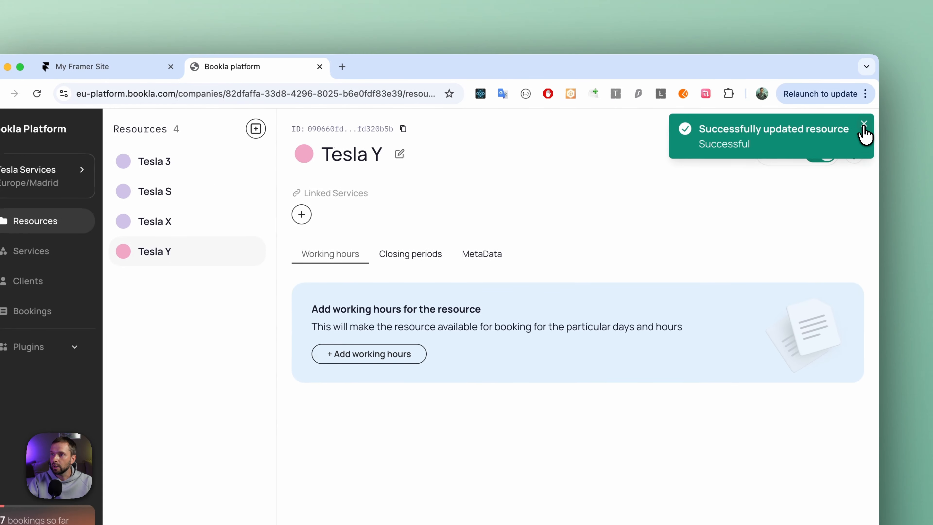
click(864, 124)
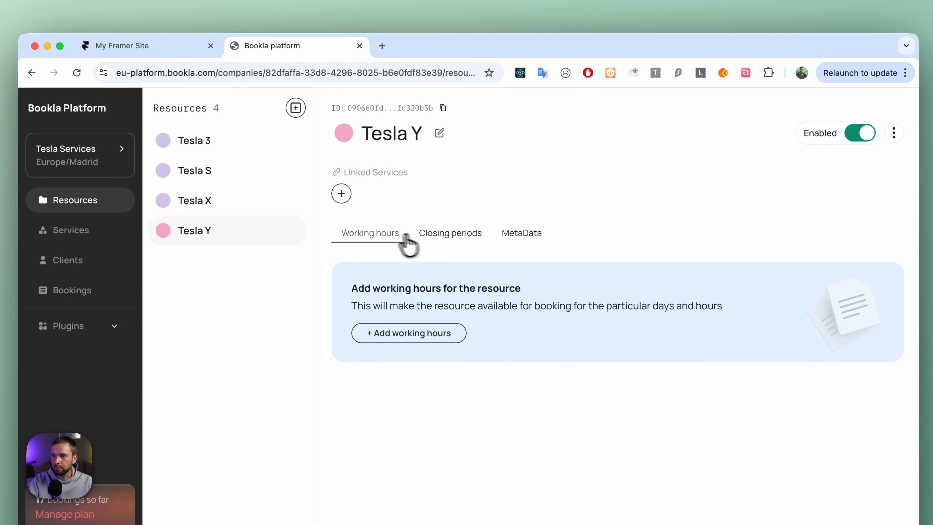
Review the Tesla Y resource's closing periods, metadata and working hours settings.
click(453, 235)
click(518, 238)
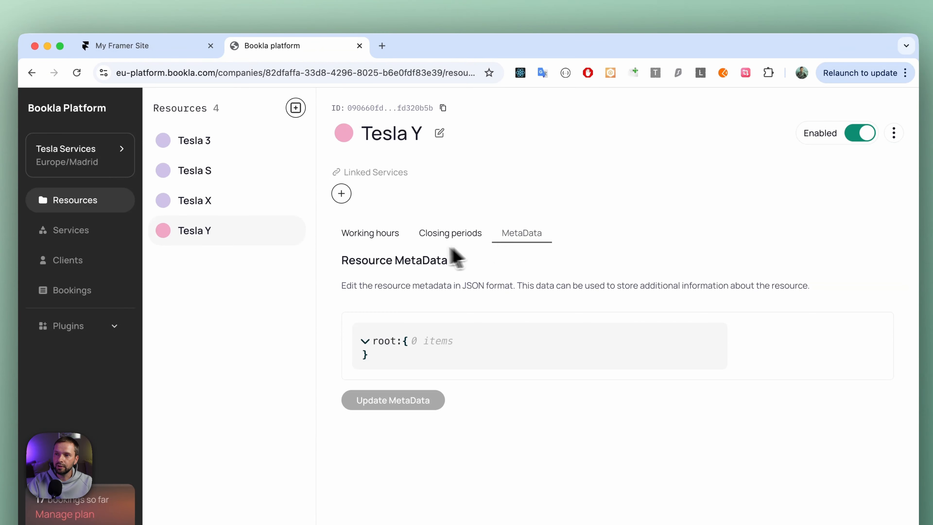
click(370, 242)
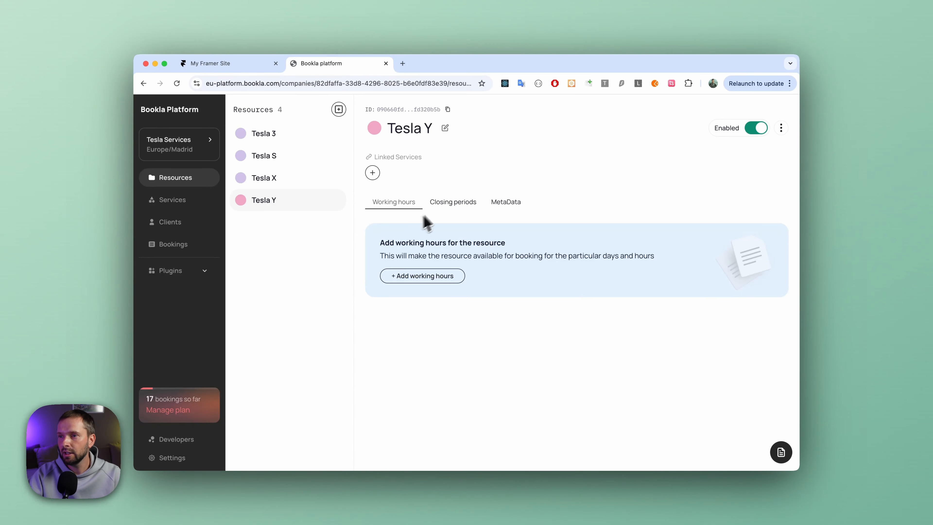
click(443, 203)
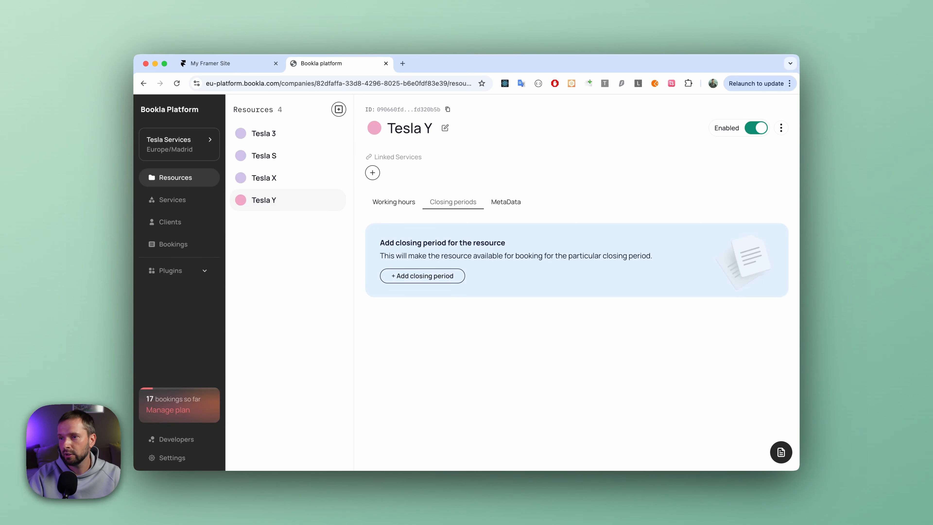
click(499, 203)
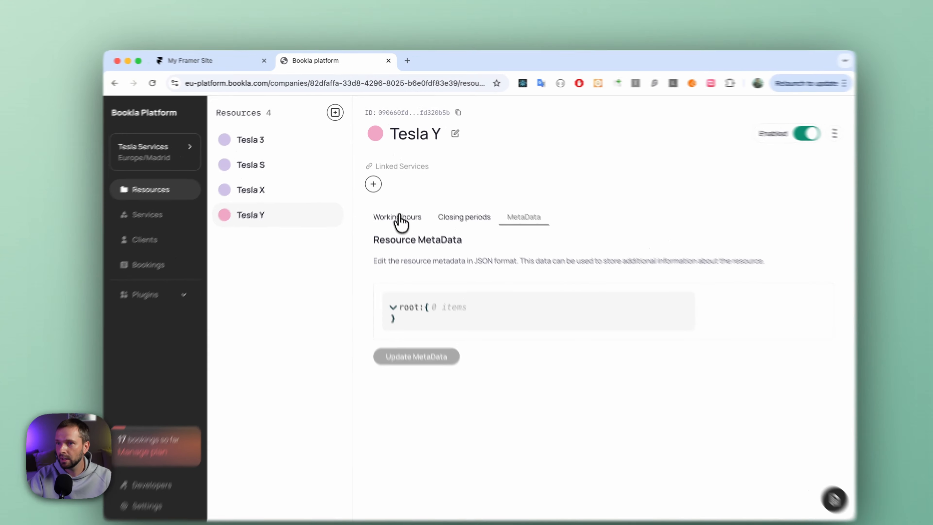
click(395, 203)
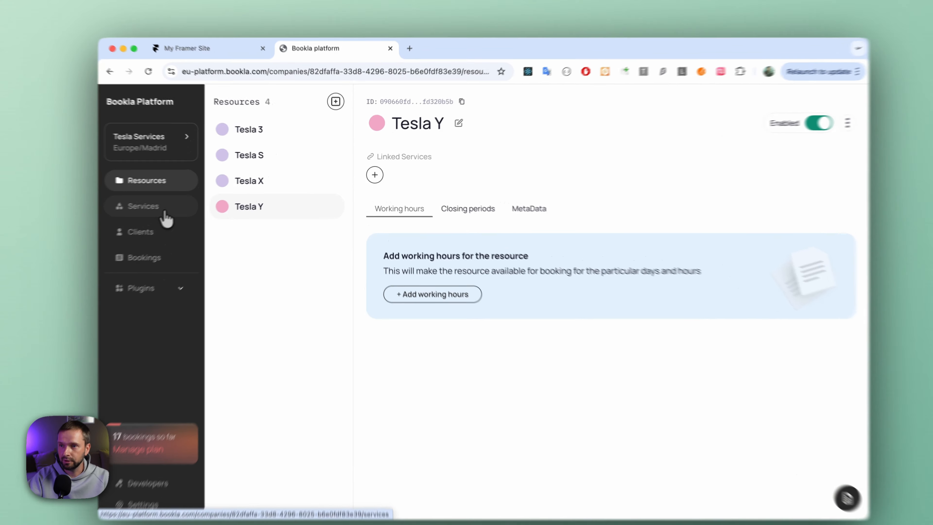
Start adding a new service in the Services section and name it Tesla Model Y Rental.
click(191, 210)
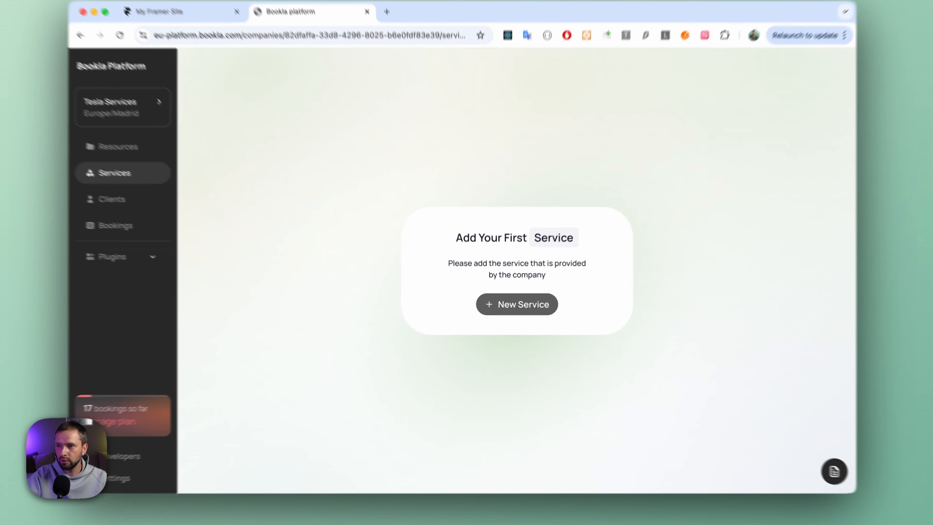
click(507, 311)
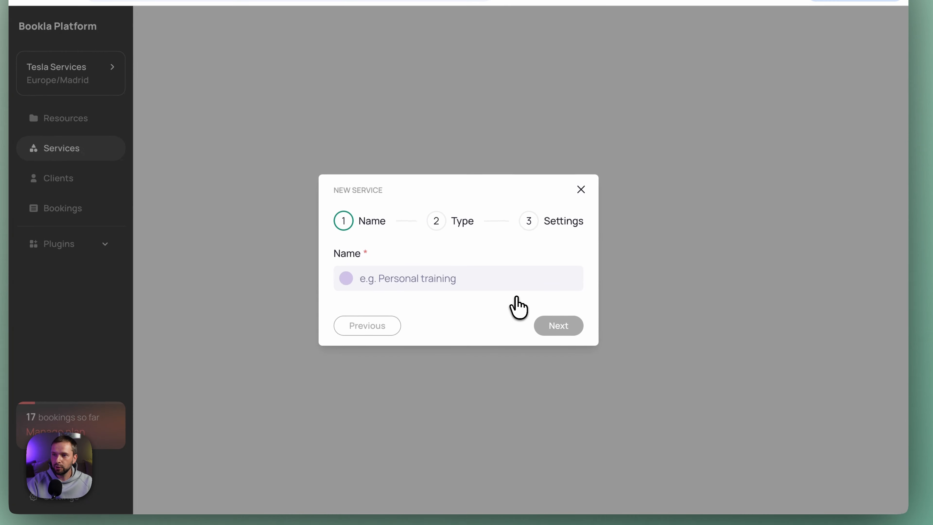
click(496, 284)
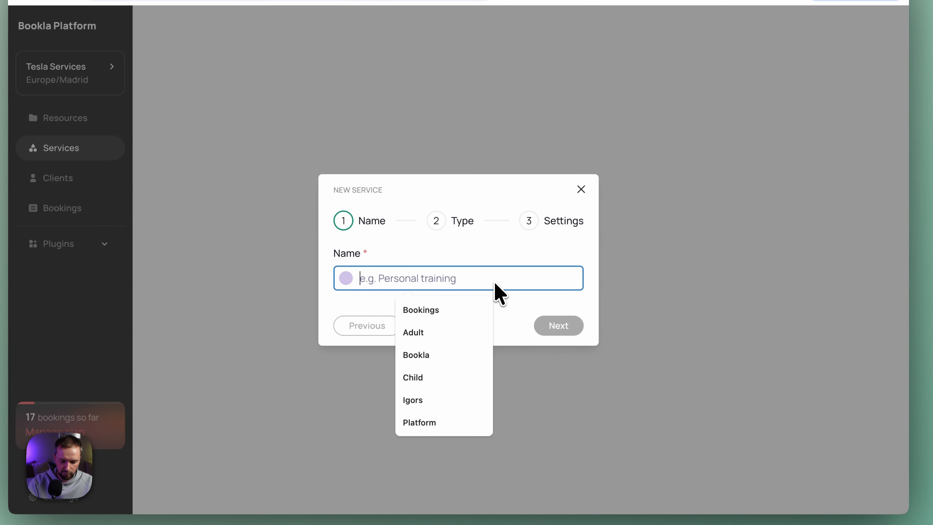
text(Tesla M)
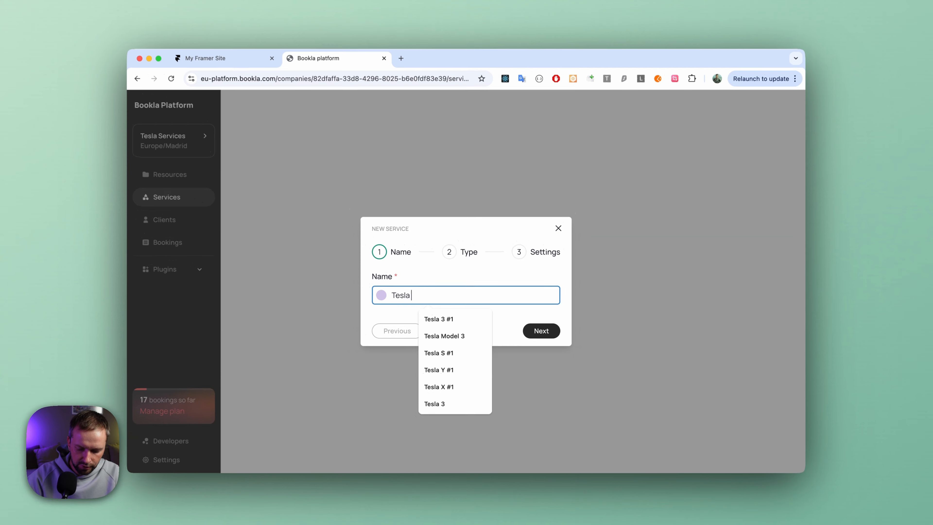
text(odel Y Rental)
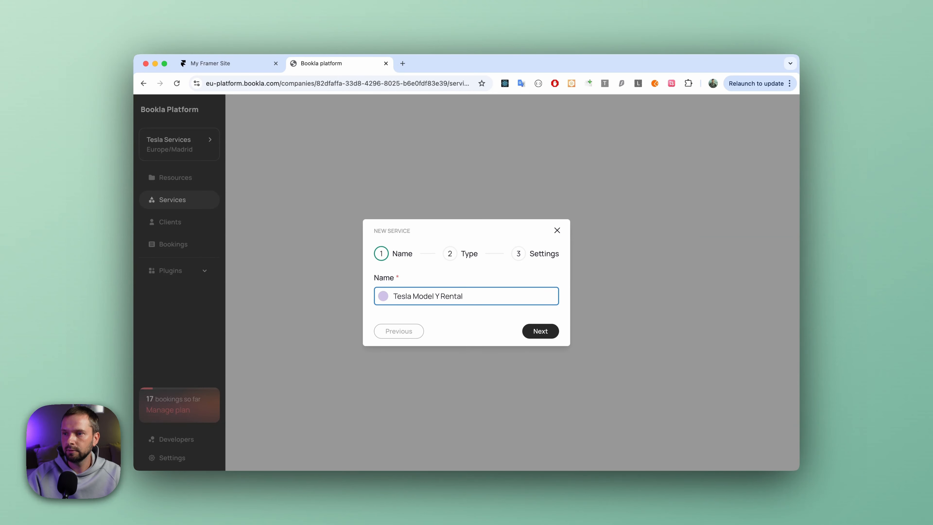
click(543, 331)
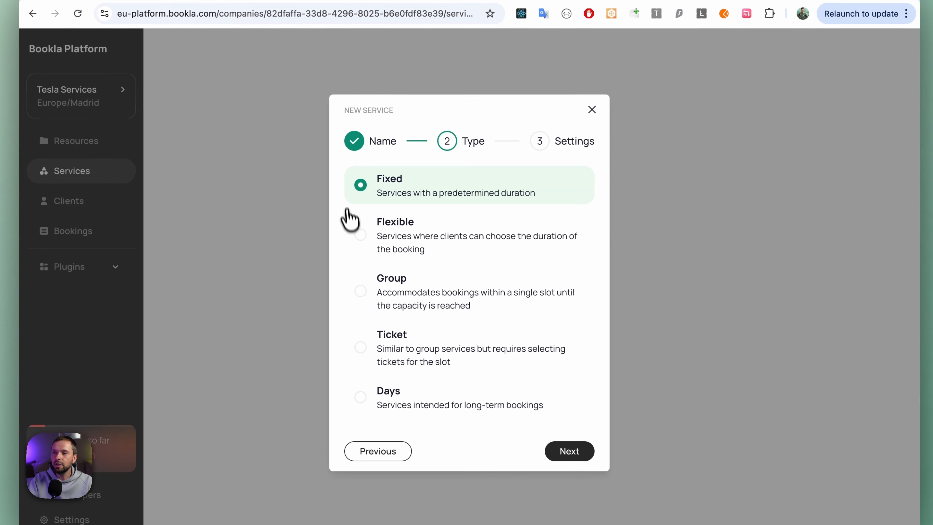
Choose the Flexible service type and create the service with a 1h 0m booking interval and the Instant booking policy.
click(361, 236)
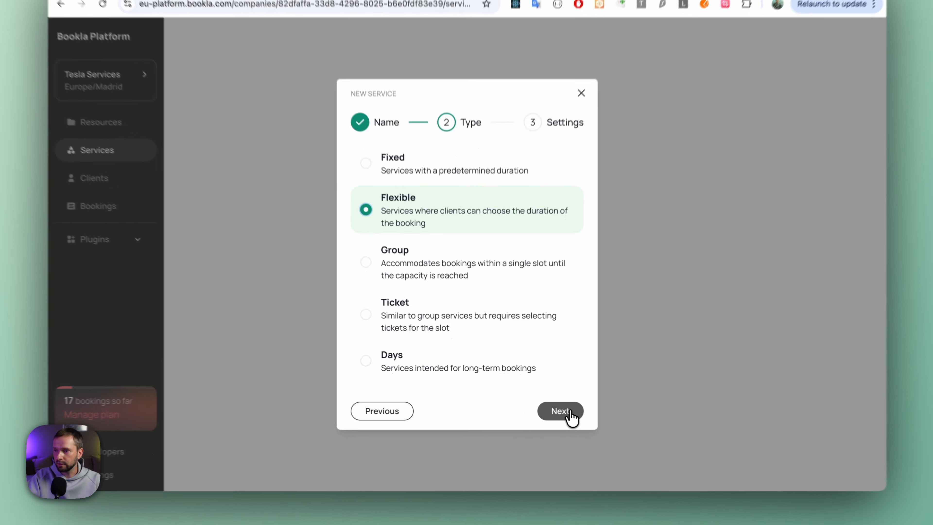
click(570, 417)
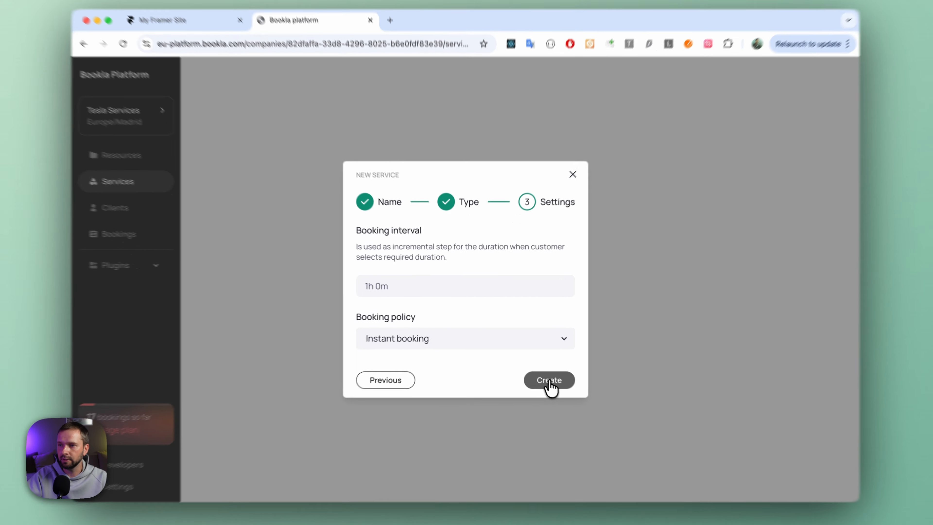
click(549, 380)
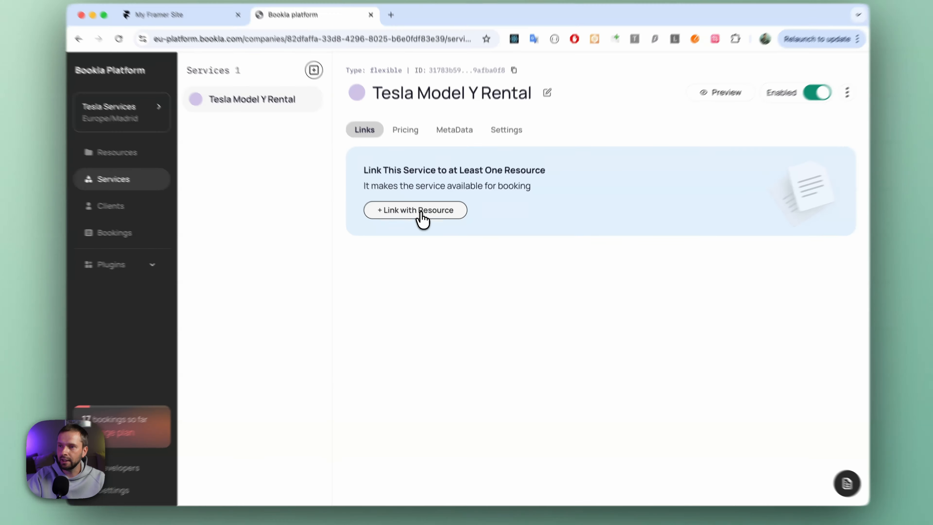
Link the Tesla Model Y Rental service with the Tesla Y resource.
click(423, 217)
click(459, 284)
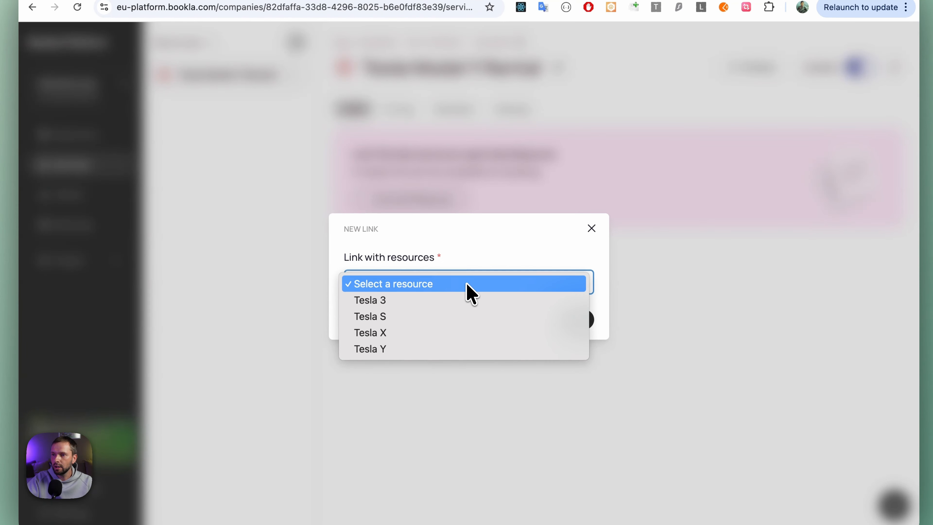
click(399, 352)
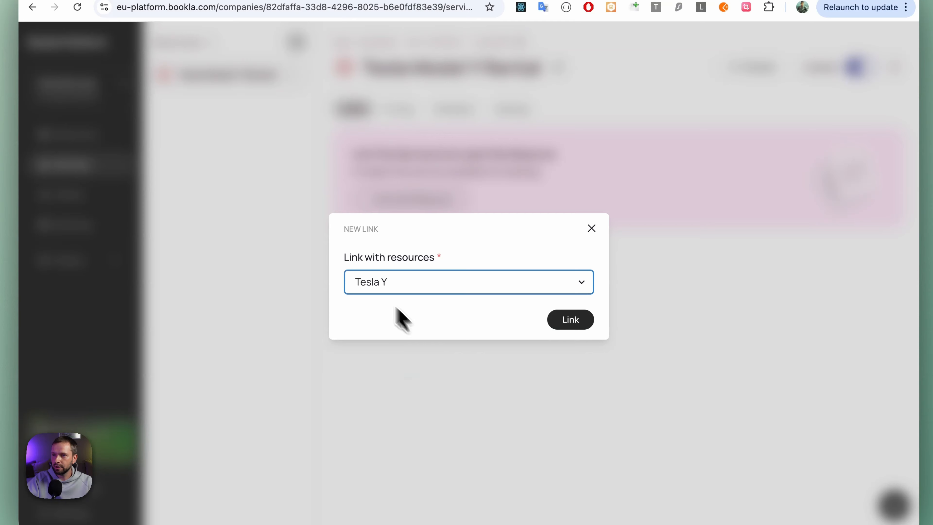
click(573, 323)
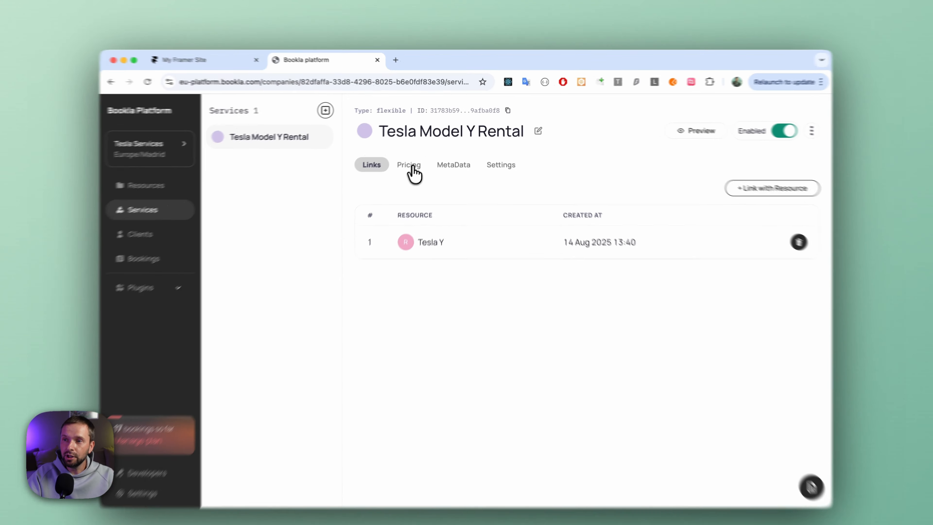
Review the rental service's pricing, metadata and settings, examine the booking policy options without saving a change, and return to its pricing.
click(418, 159)
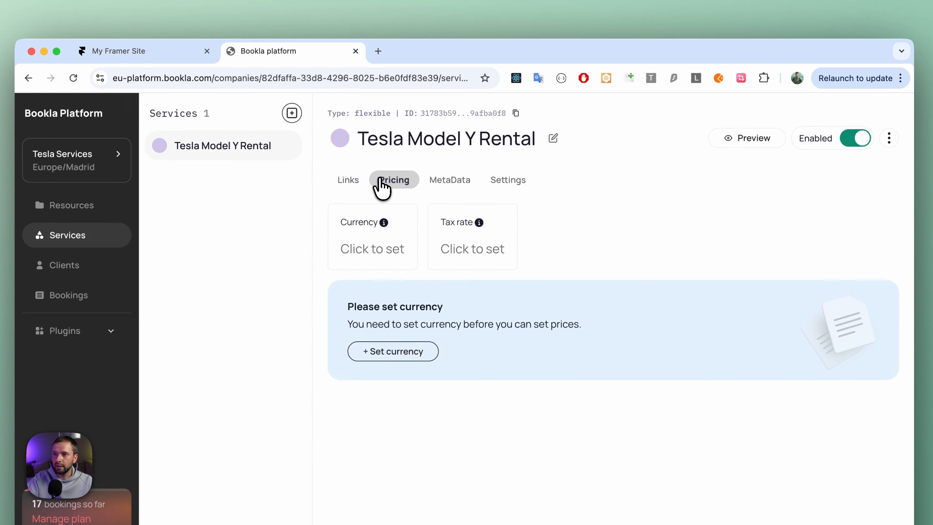
click(450, 179)
click(503, 180)
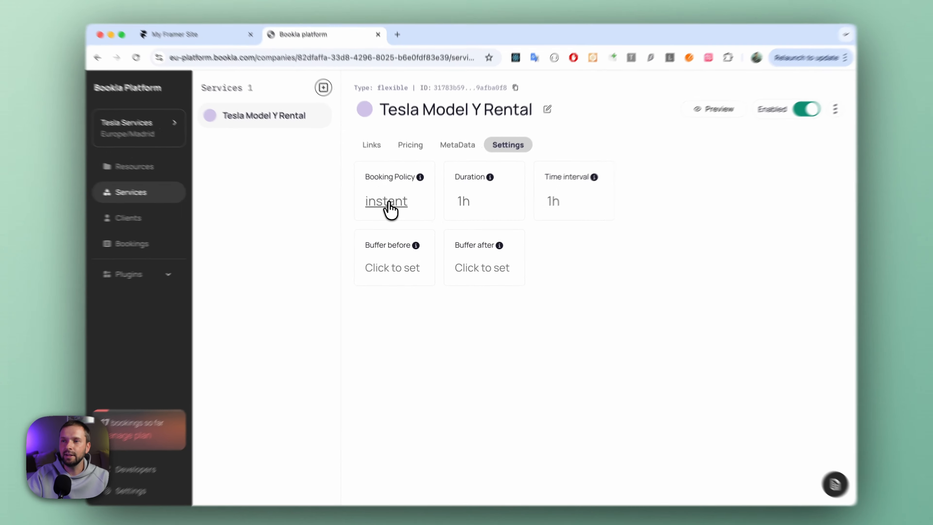
click(392, 212)
click(428, 289)
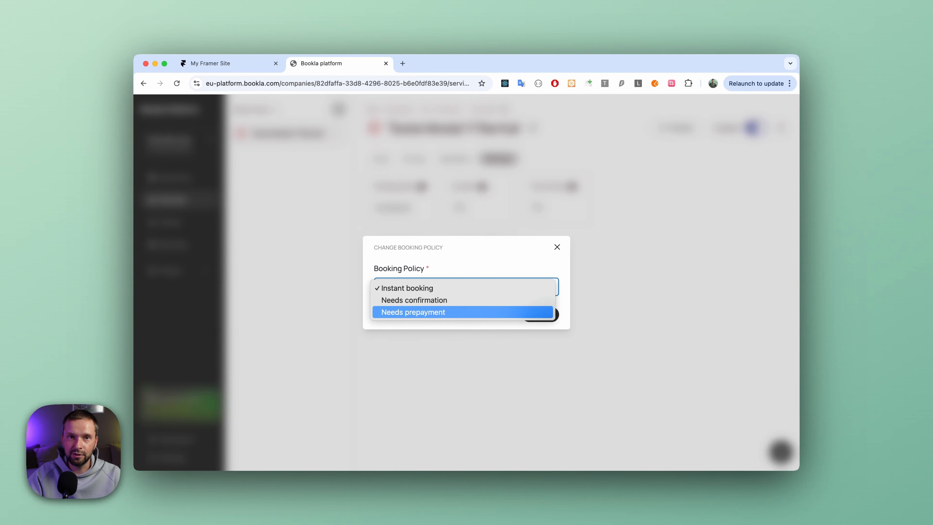
click(498, 246)
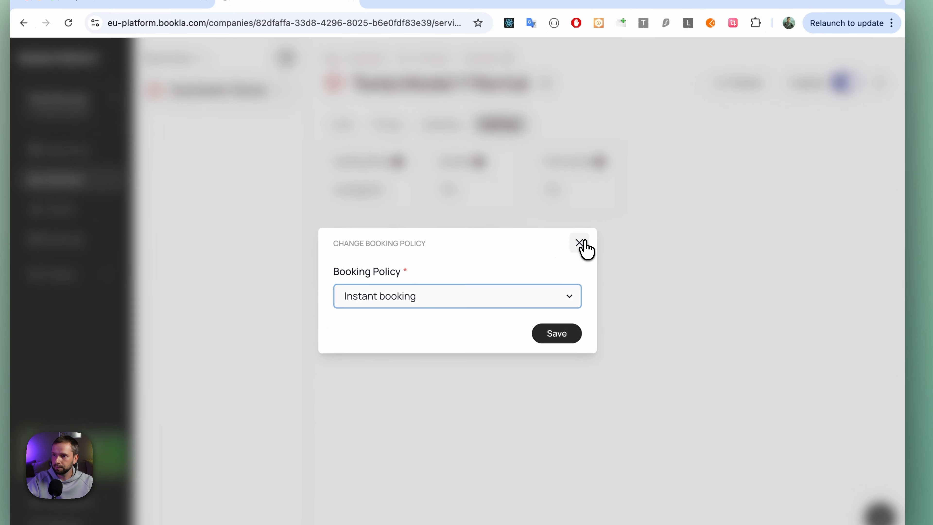
click(557, 247)
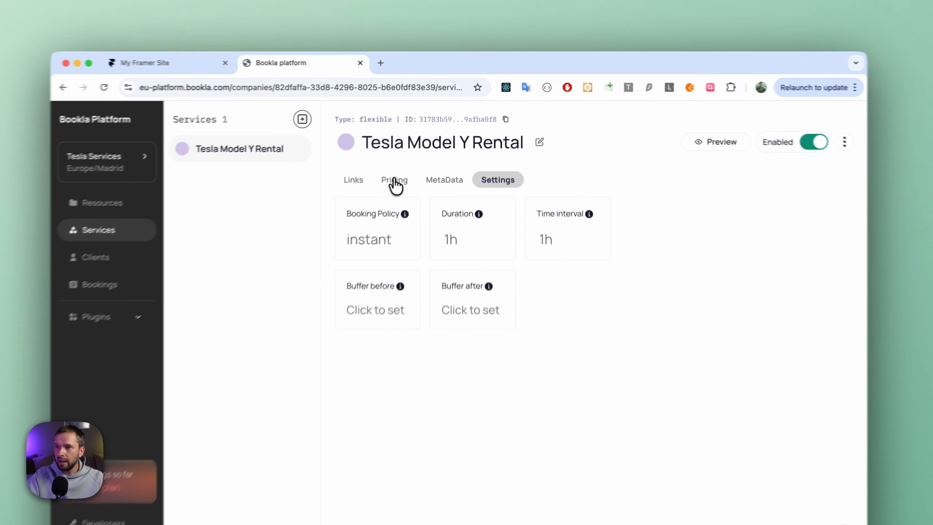
click(400, 180)
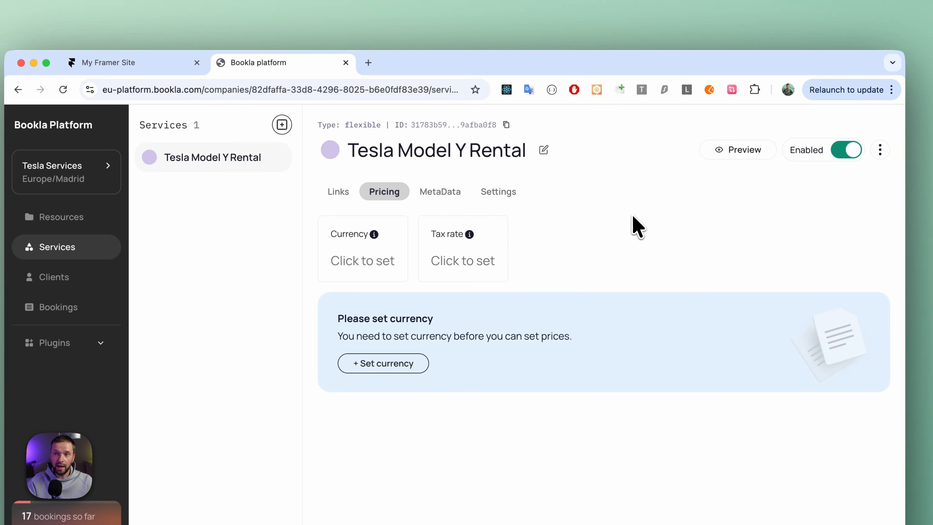
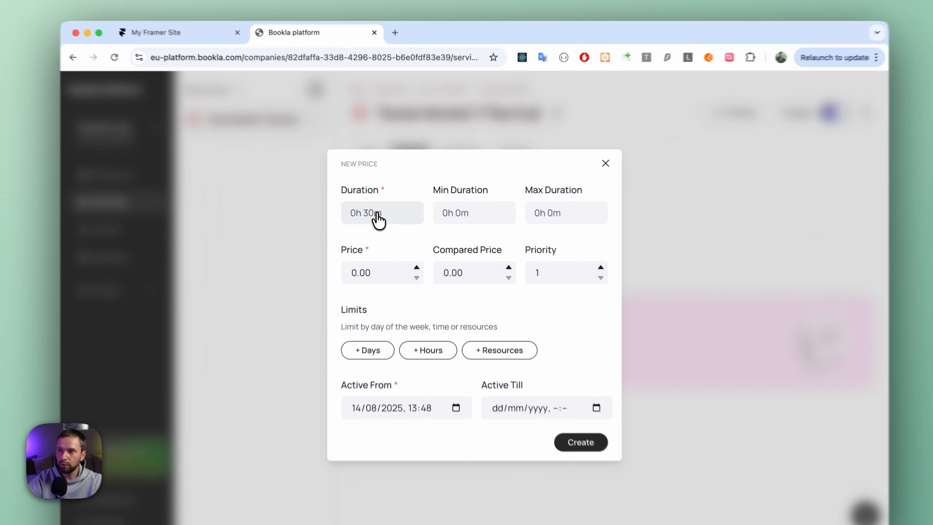
Set the duration of the new price rule to 1h 0m and its price to 5.00.
click(382, 210)
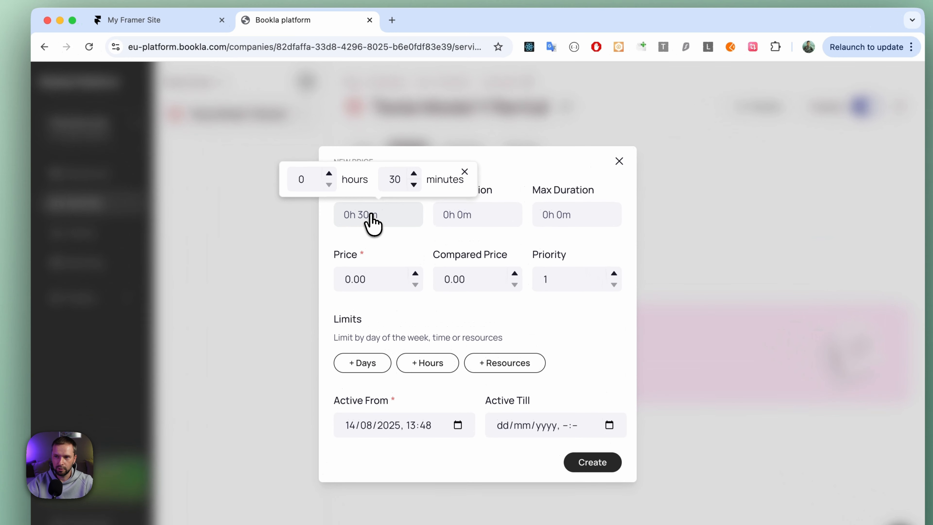
click(339, 185)
text(1)
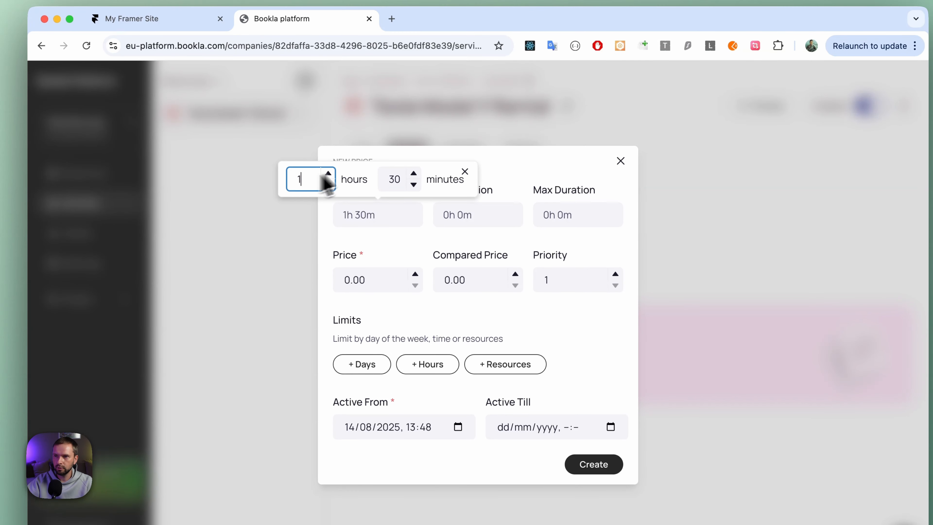
click(411, 183)
click(412, 185)
click(520, 174)
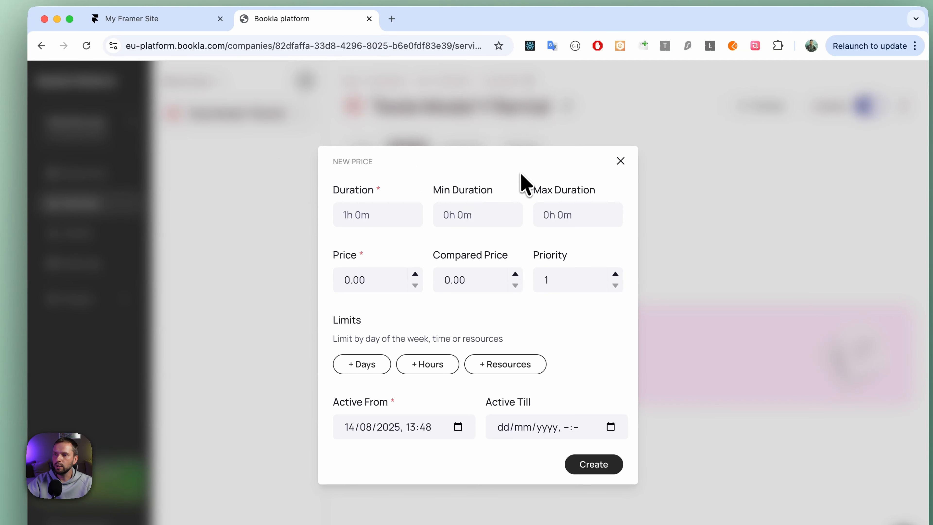
drag(351, 280, 345, 280)
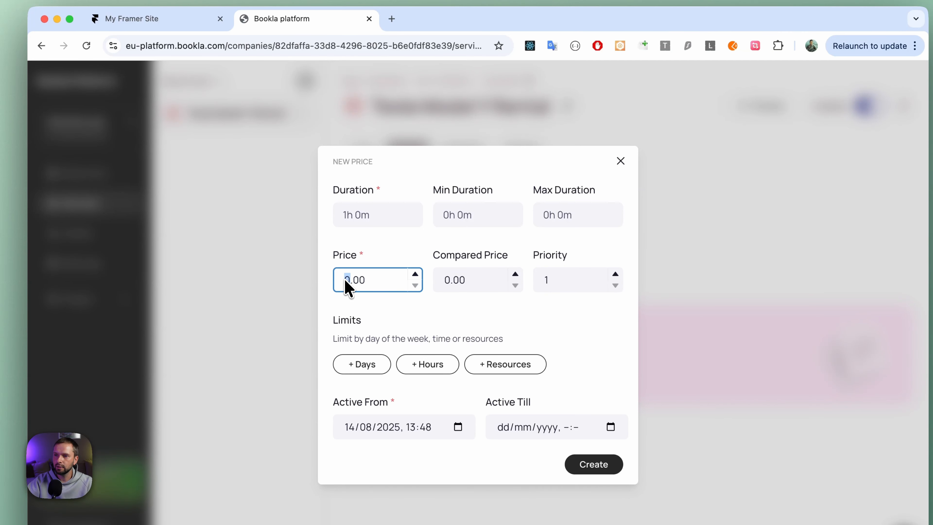
text(5)
click(404, 305)
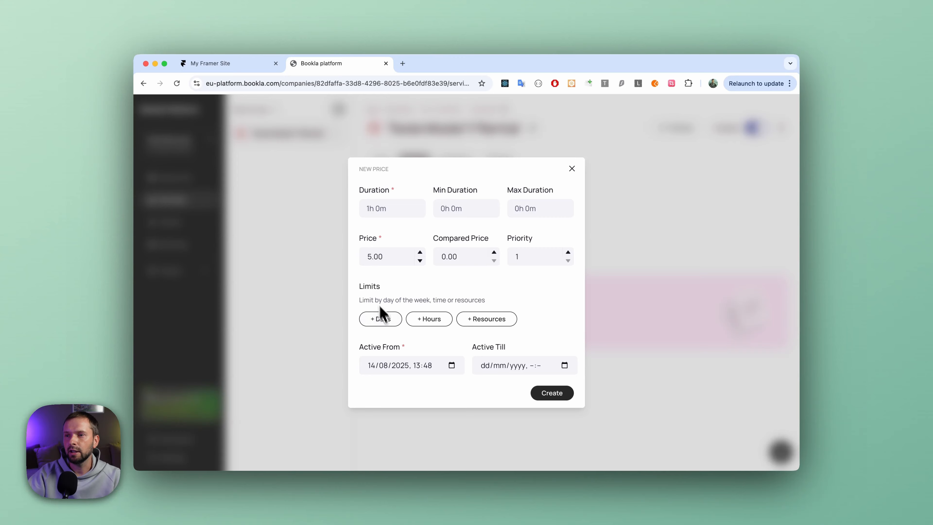
Try out the day and hour limits on the new price rule and remove both again.
click(382, 318)
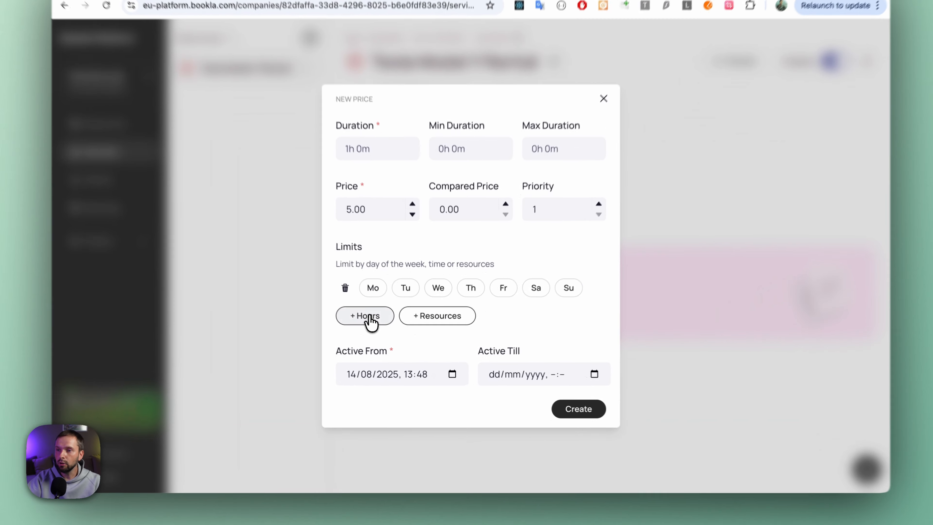
click(385, 331)
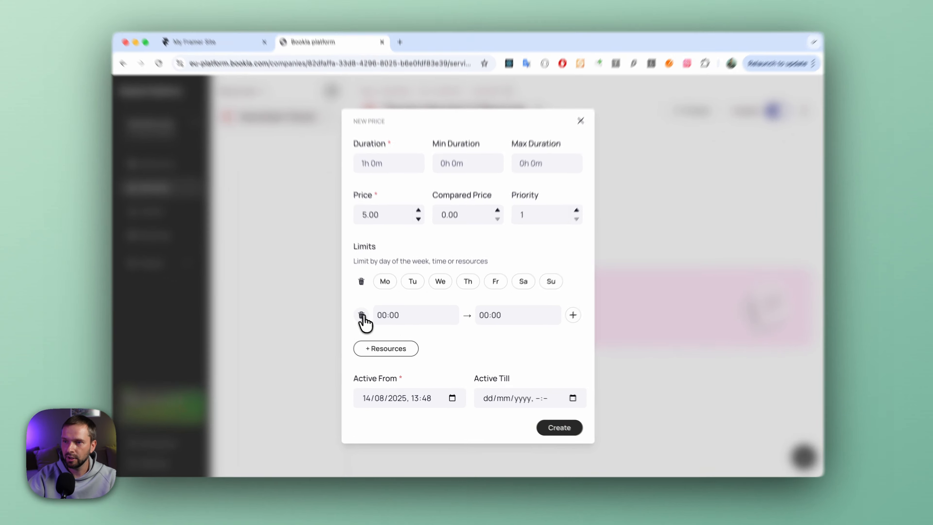
click(366, 319)
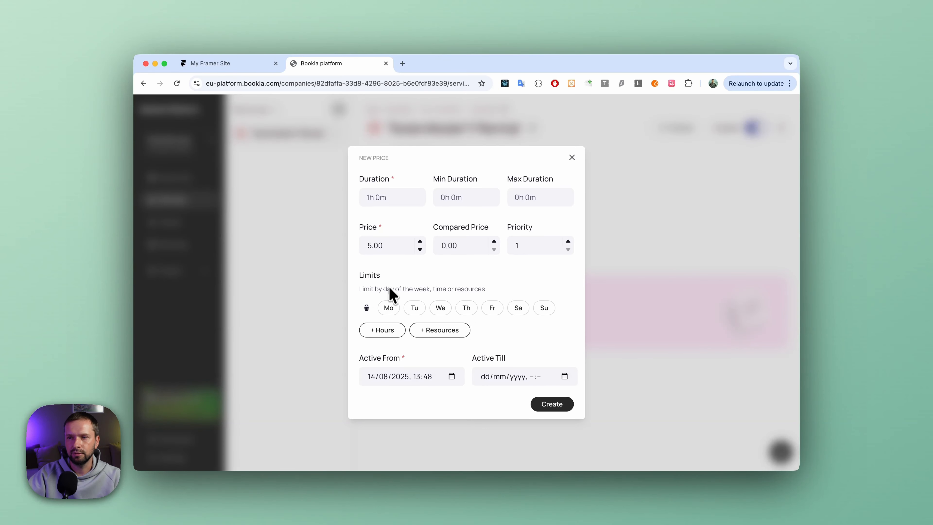
click(367, 307)
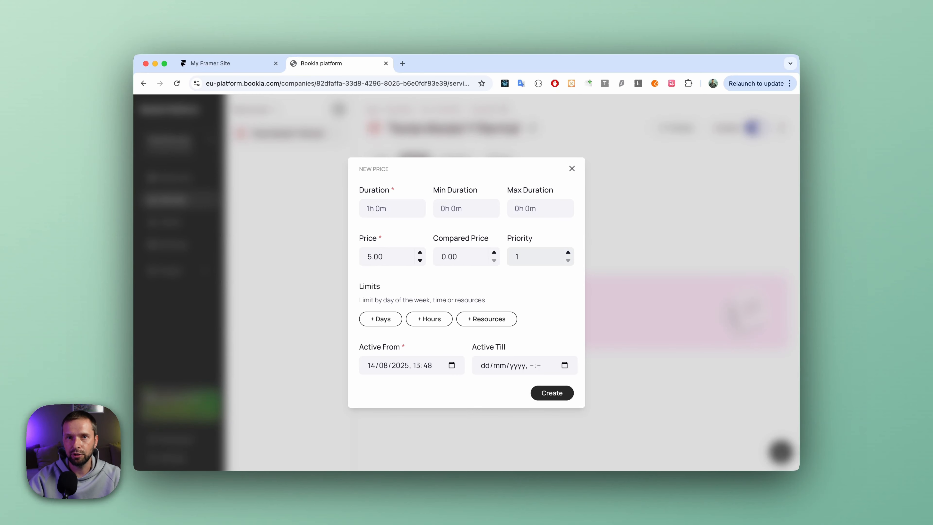
Create the hourly price rule with priority 1 and dismiss the notification.
text(1)
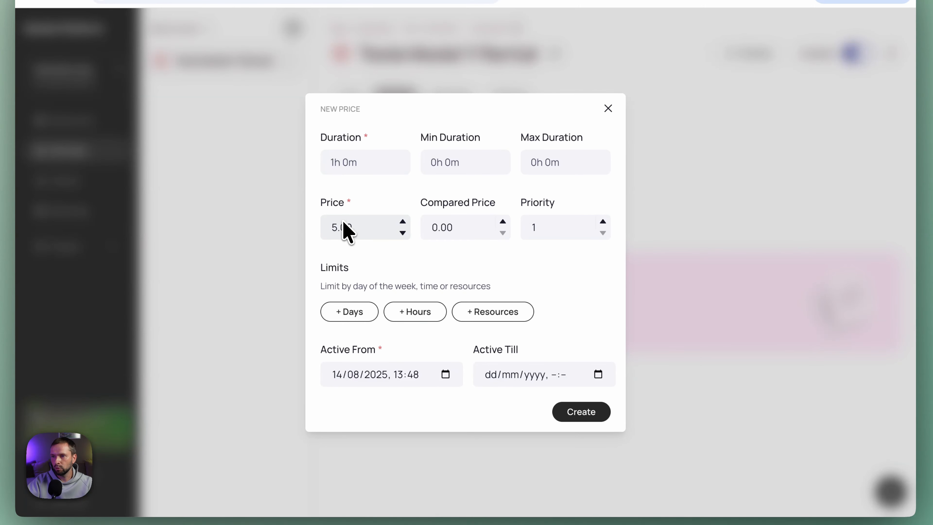
click(596, 415)
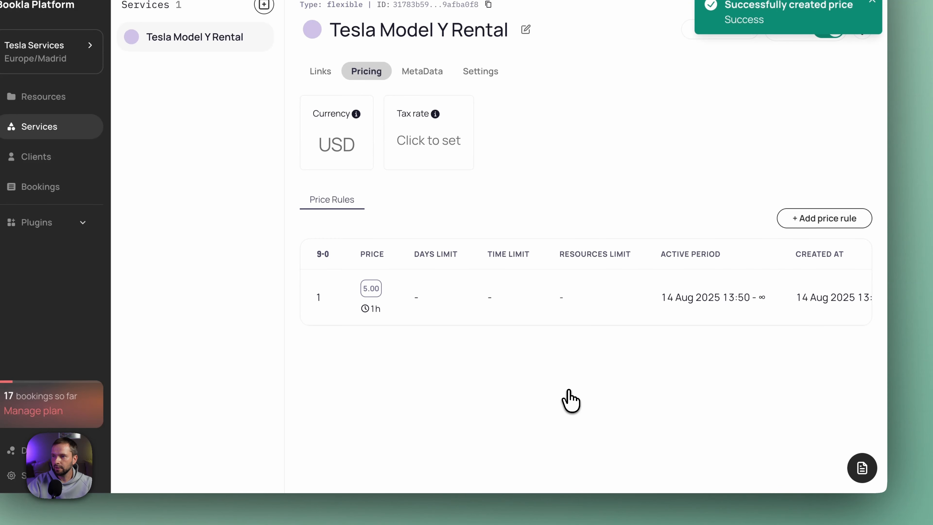
click(872, 2)
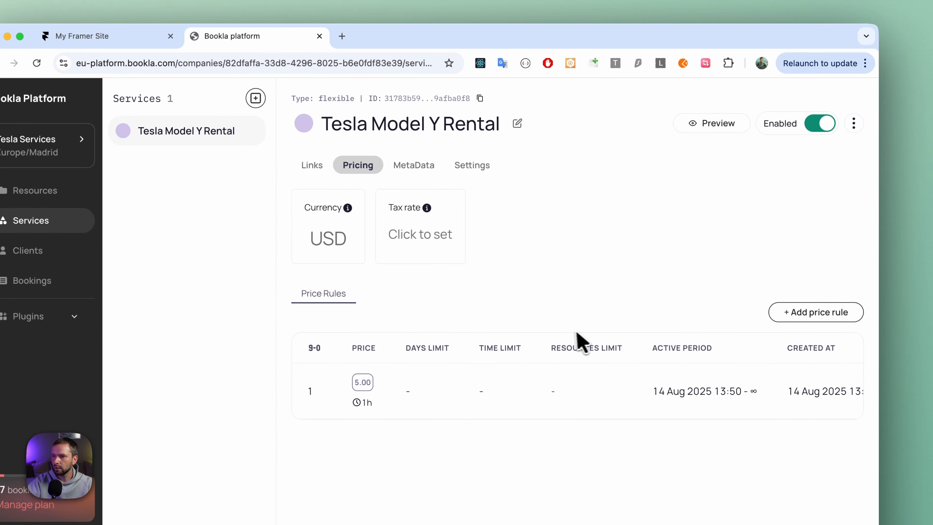
Preview the rental's bookable hourly slots and prices for 18/08/2025 across all resources, and close the preview.
click(723, 126)
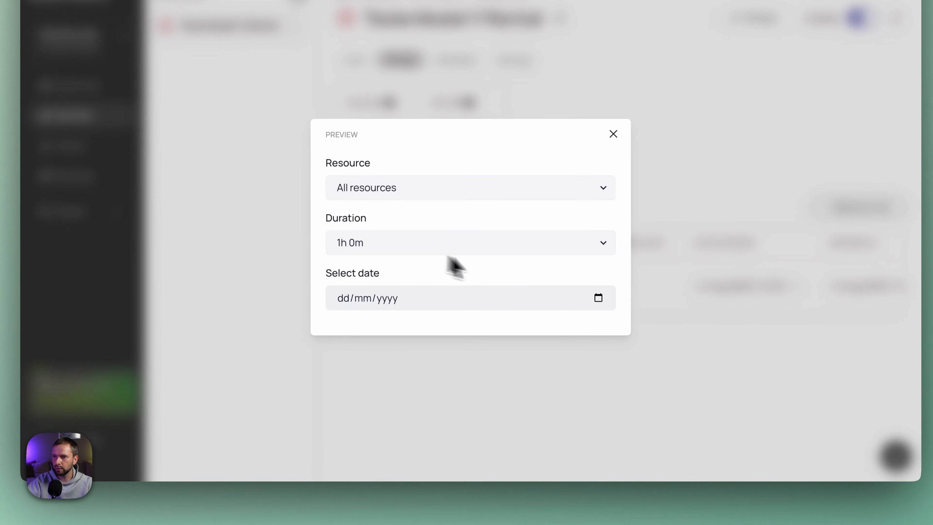
click(584, 319)
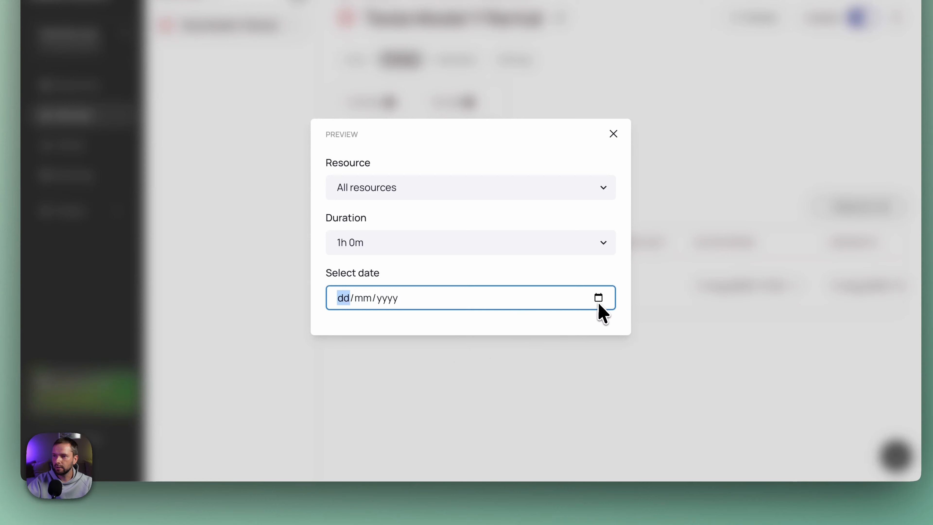
click(597, 303)
click(348, 419)
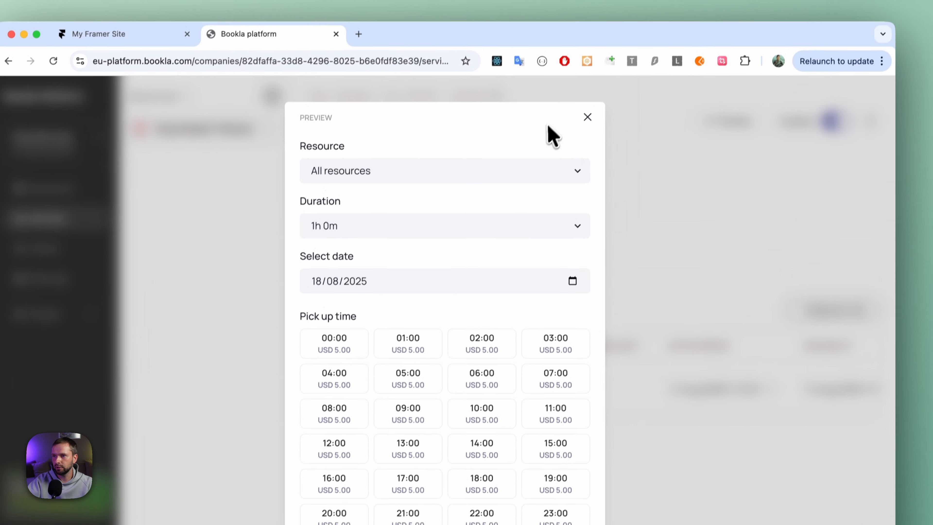
click(614, 14)
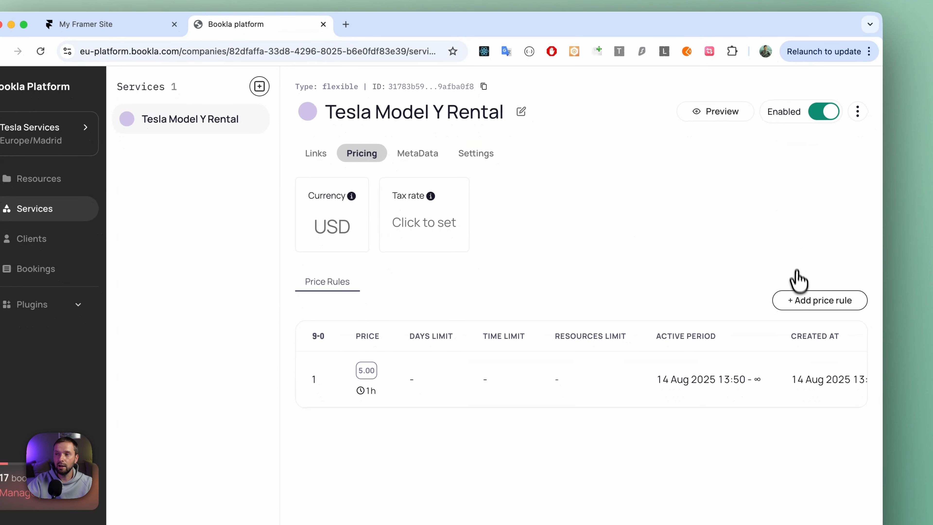
Start another price rule for the Tesla Model Y Rental with a duration of 24h 0m.
click(801, 299)
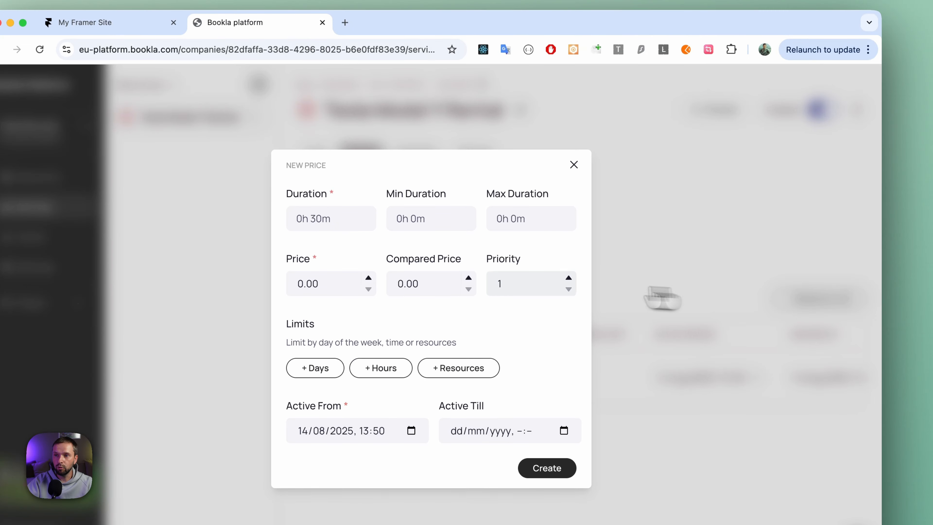
click(350, 221)
click(292, 186)
text(24)
double_click(390, 182)
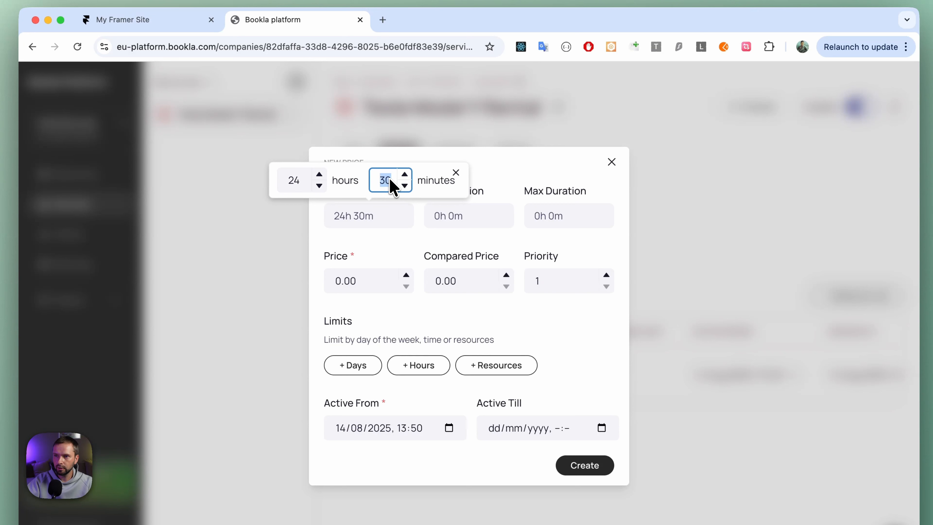
text(0)
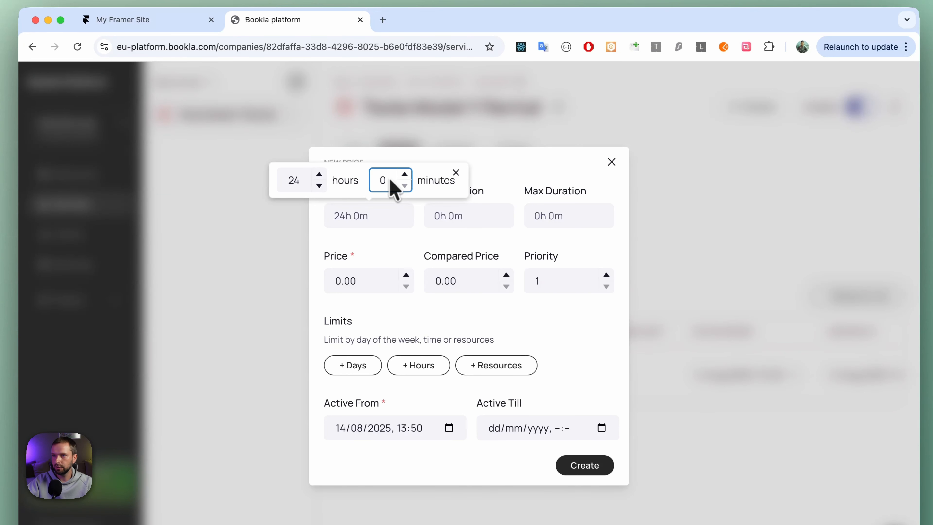
click(513, 175)
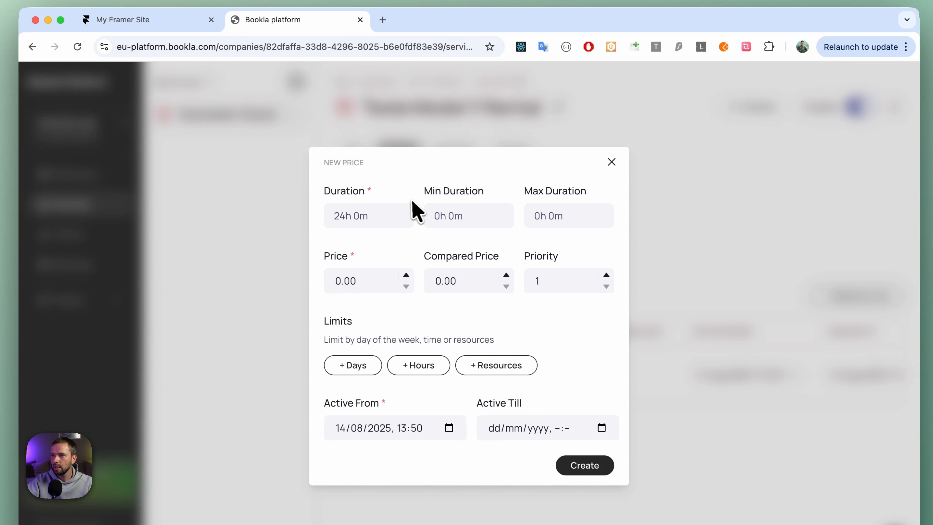
Give the 24-hour price rule a price of 50.00 and priority 2, and create it.
drag(340, 282, 335, 282)
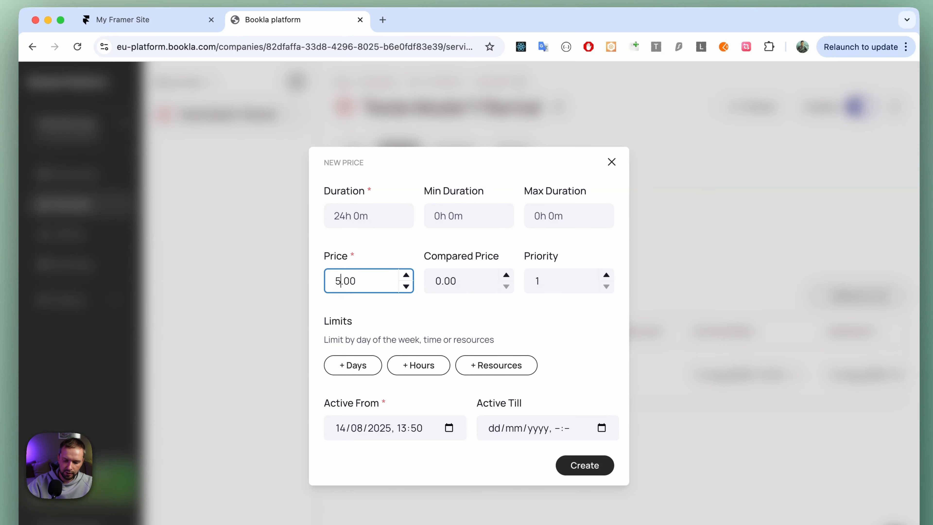
click(540, 324)
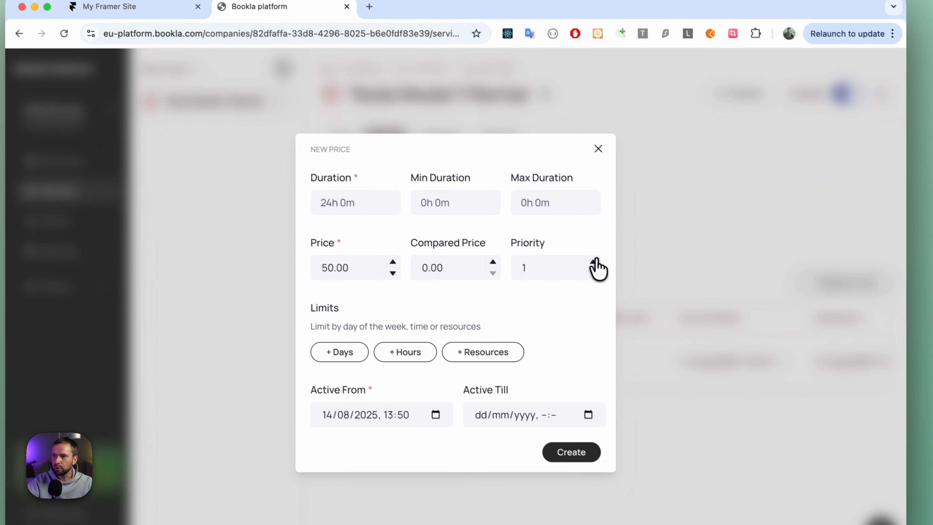
click(606, 275)
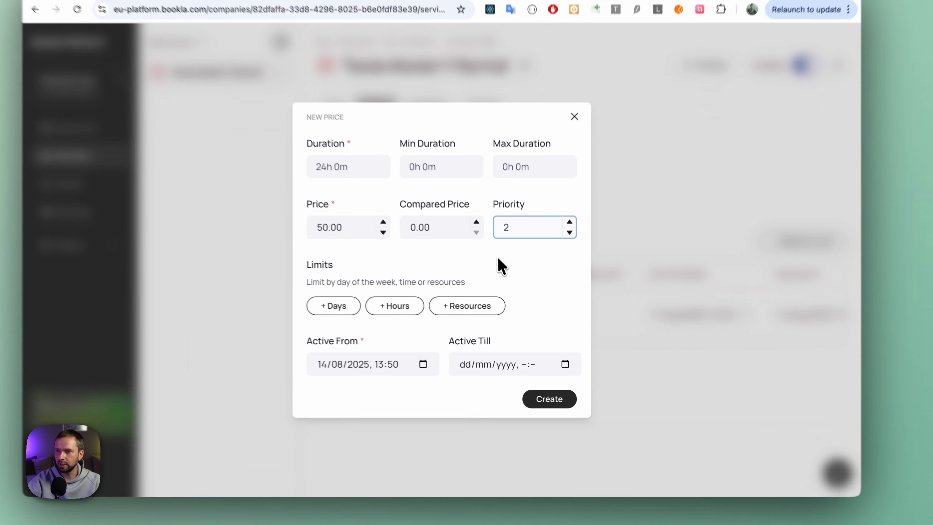
click(500, 298)
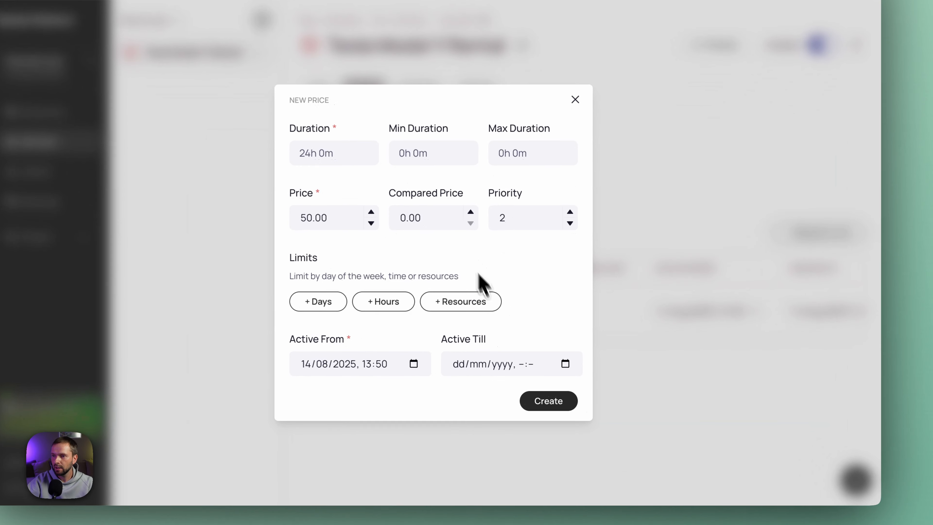
click(551, 403)
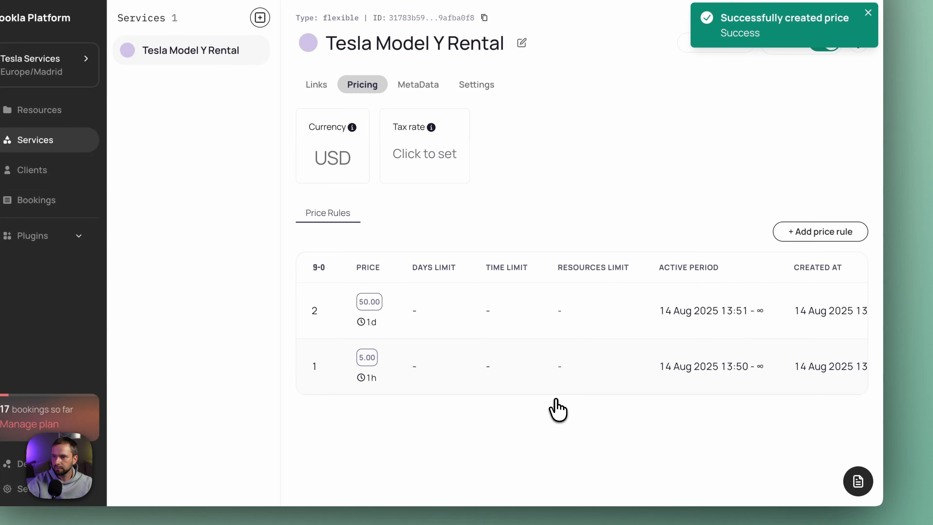
Start a third price rule for the rental service with a duration of 168h 0m.
click(795, 239)
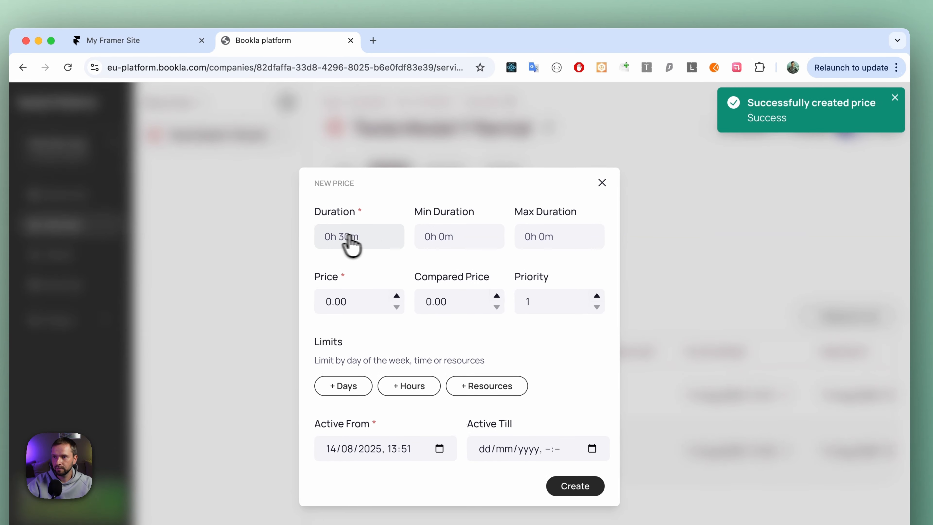
click(308, 156)
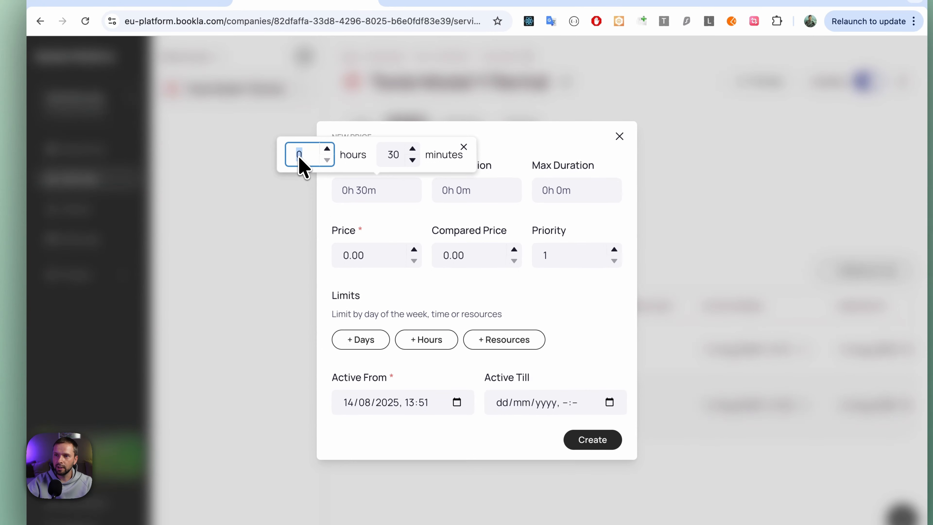
click(283, 205)
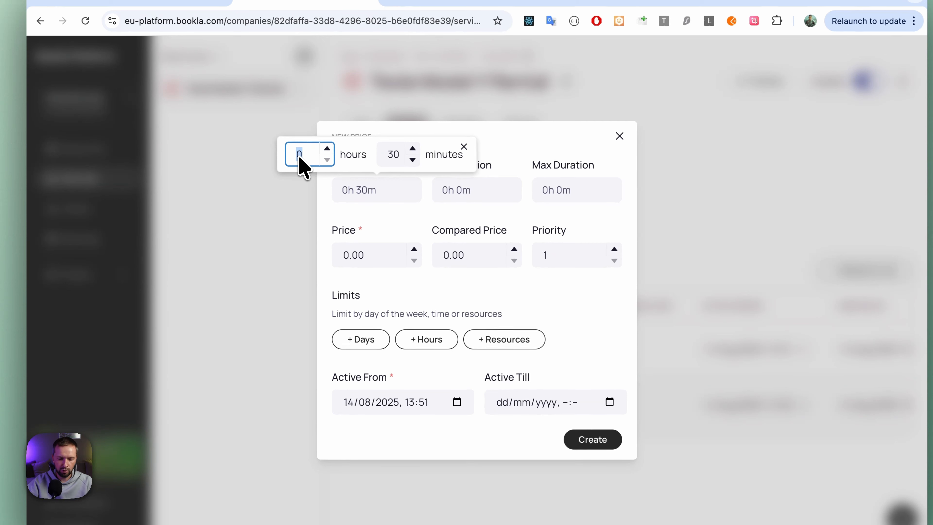
text(168)
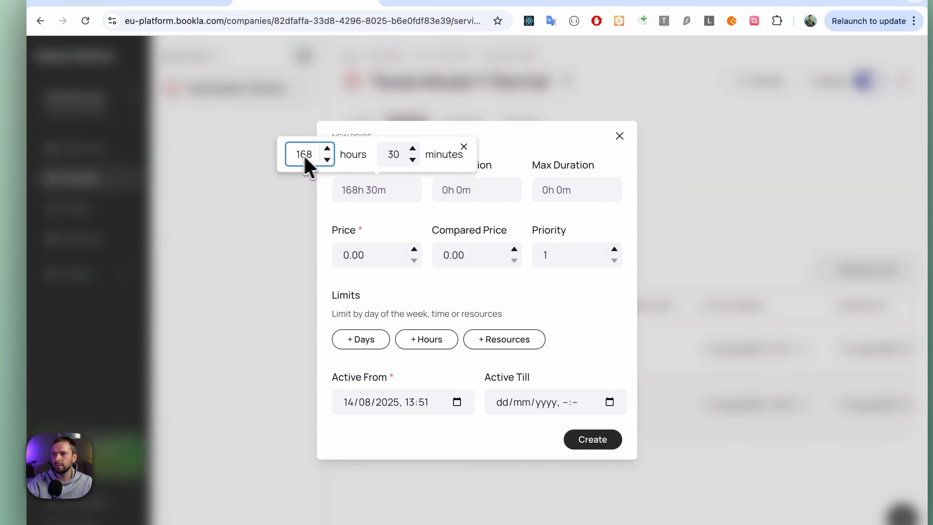
click(396, 156)
text(0)
click(511, 149)
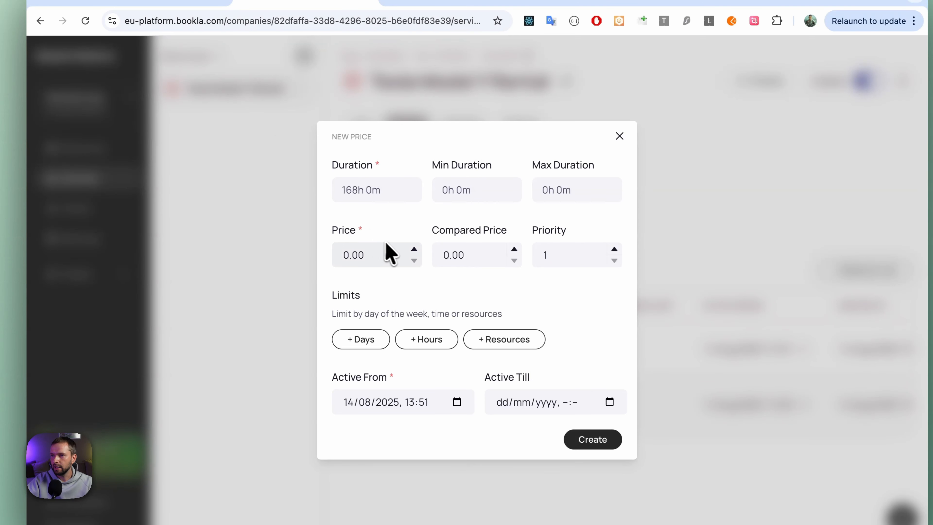
Set the price of the 168-hour price rule to 200.00 and its priority to 3.
double_click(343, 257)
text(200)
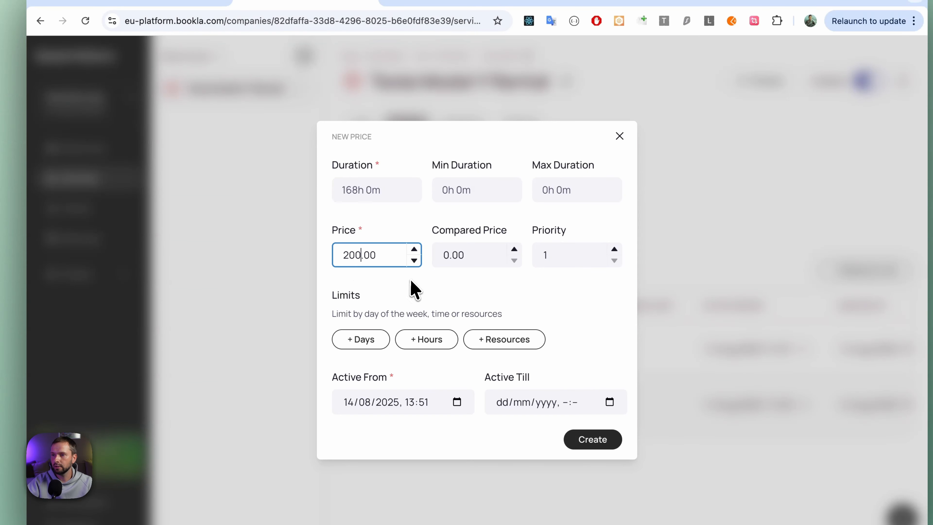
click(411, 294)
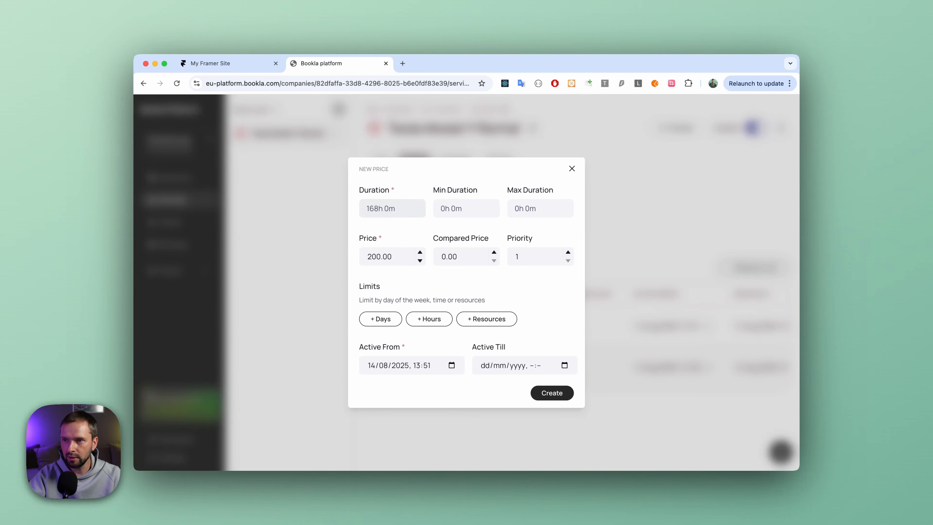
click(369, 257)
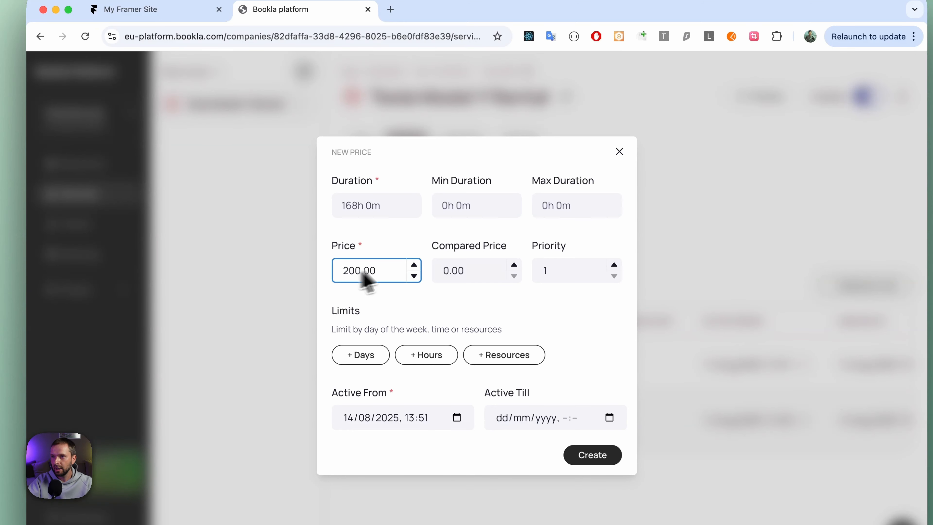
click(467, 236)
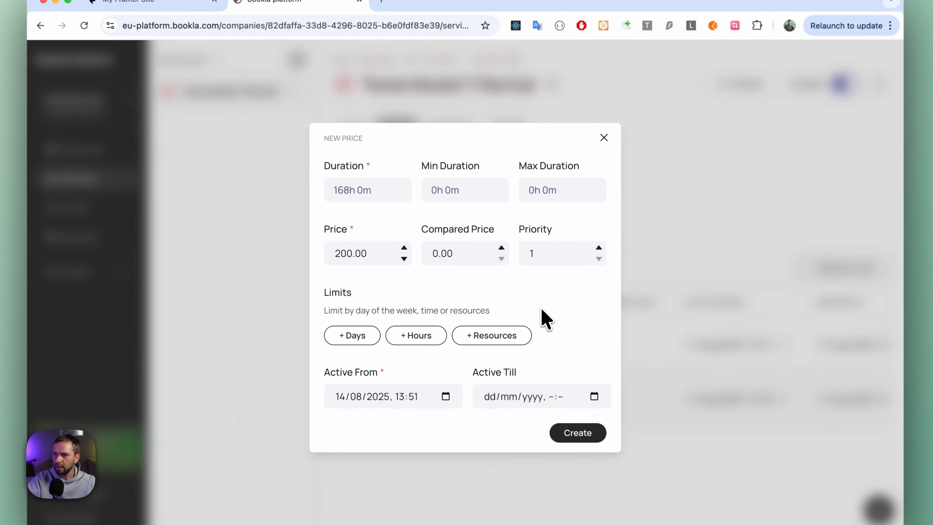
click(602, 247)
click(602, 246)
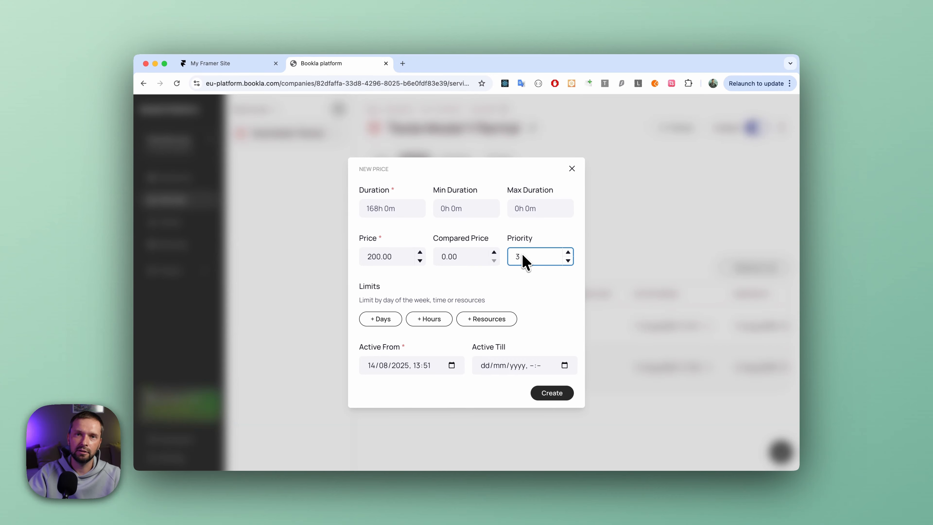
Create the 168-hour price rule for the Tesla Model Y Rental.
click(564, 392)
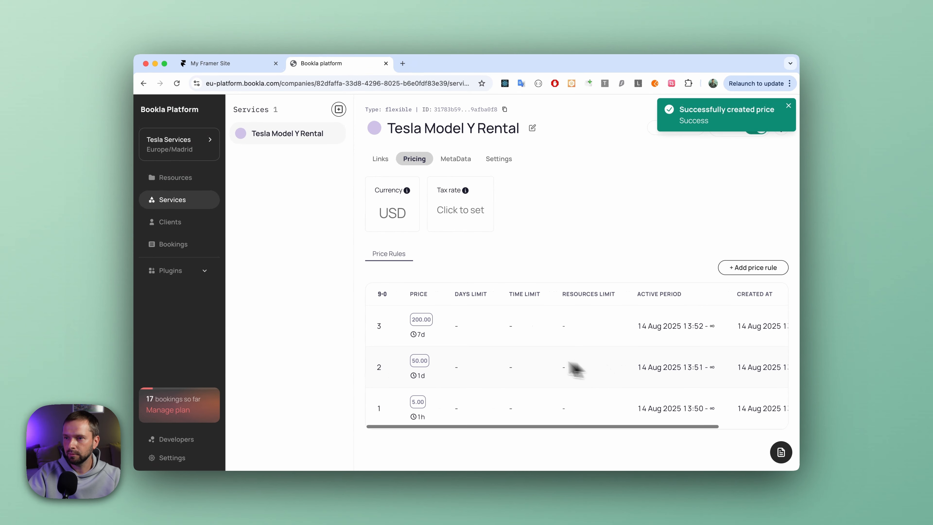
scroll(472, 347, right, 4)
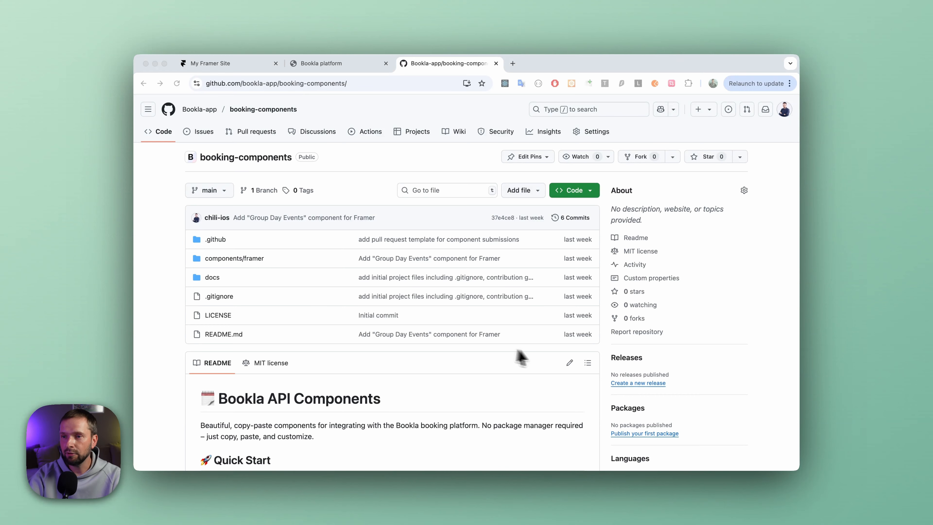
In the booking-components GitHub repository, open the Rental component from the Framer Components list in the README.
scroll(273, 365, down, 5)
scroll(349, 371, down, 1)
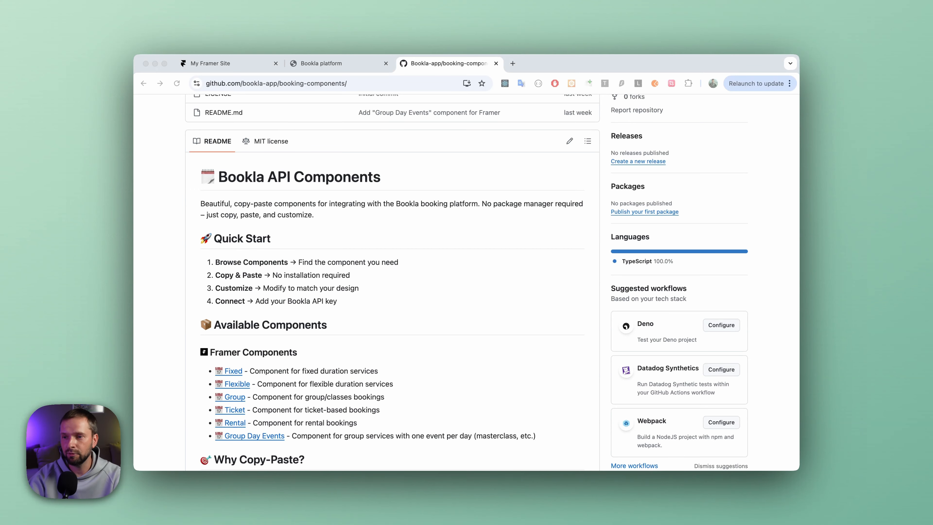
scroll(259, 370, down, 1)
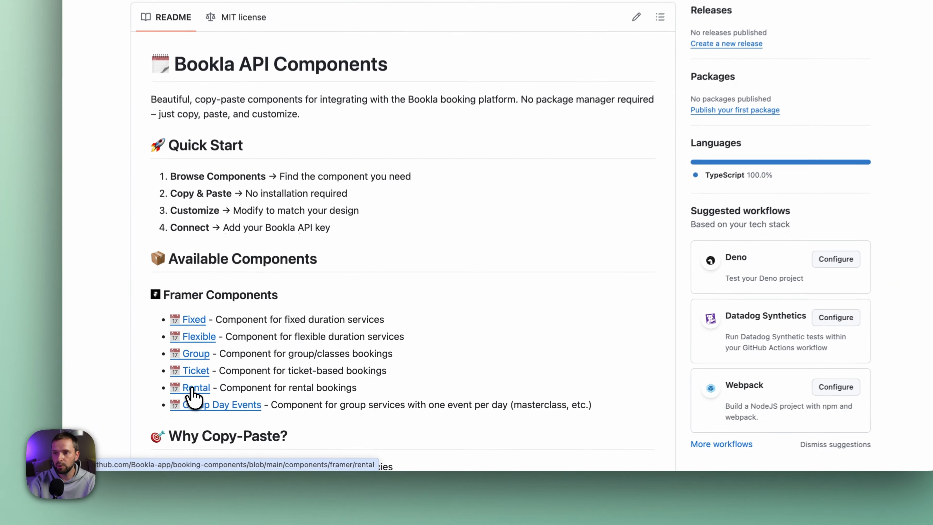
click(193, 389)
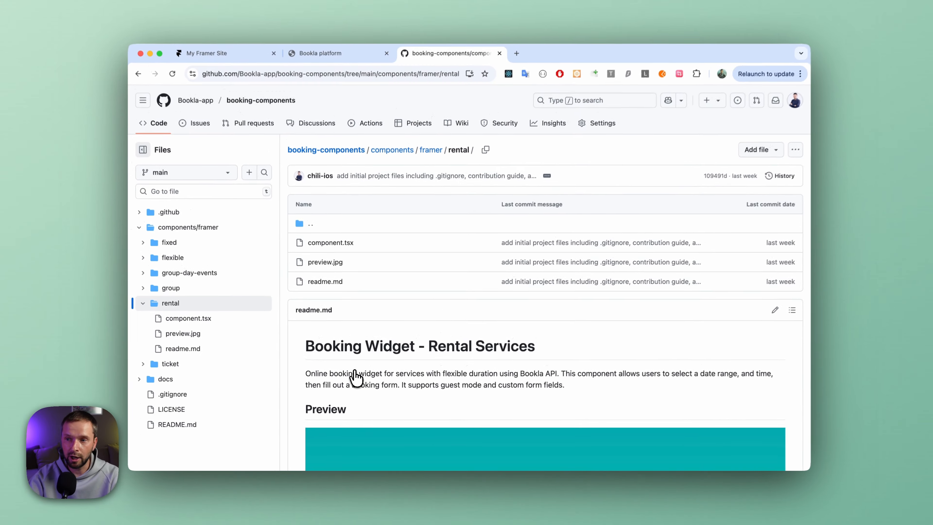
Open component.tsx from the rental component's installation instructions and copy its full source code.
scroll(356, 410, down, 10)
scroll(355, 382, down, 1)
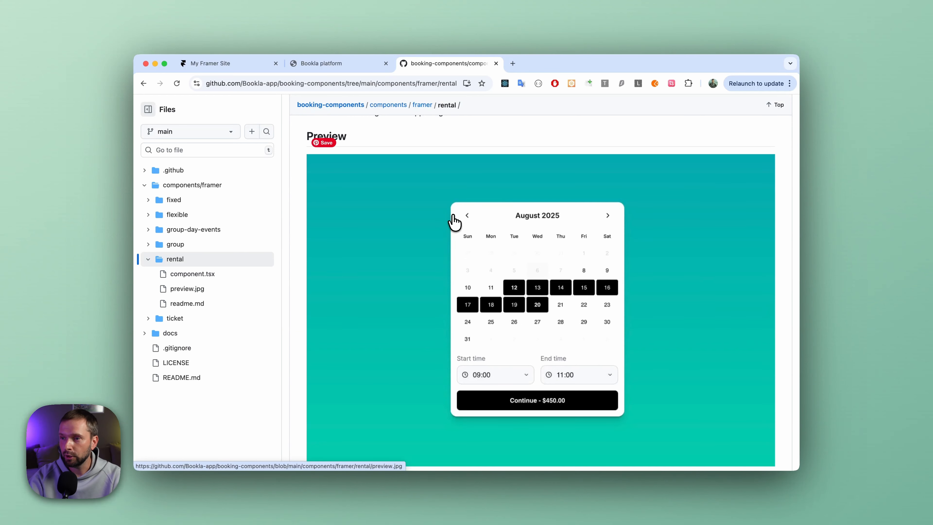
scroll(455, 221, down, 6)
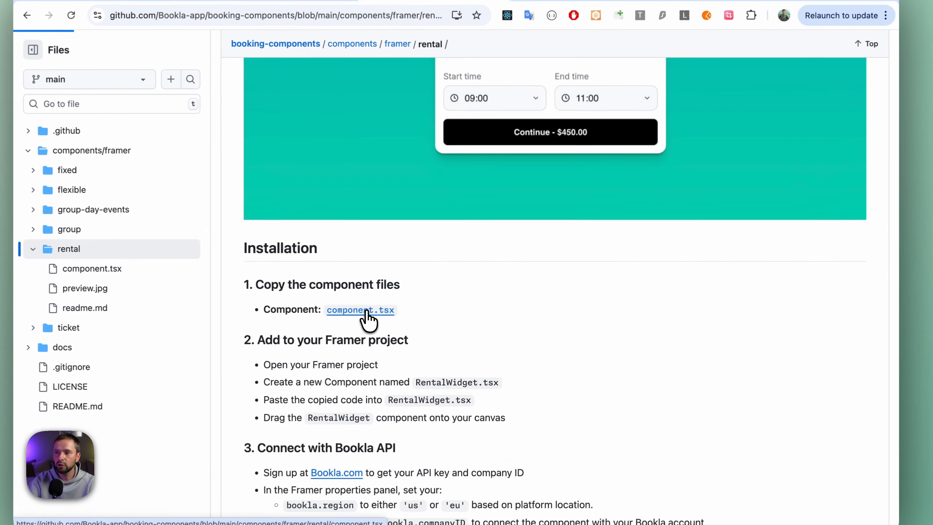
click(403, 306)
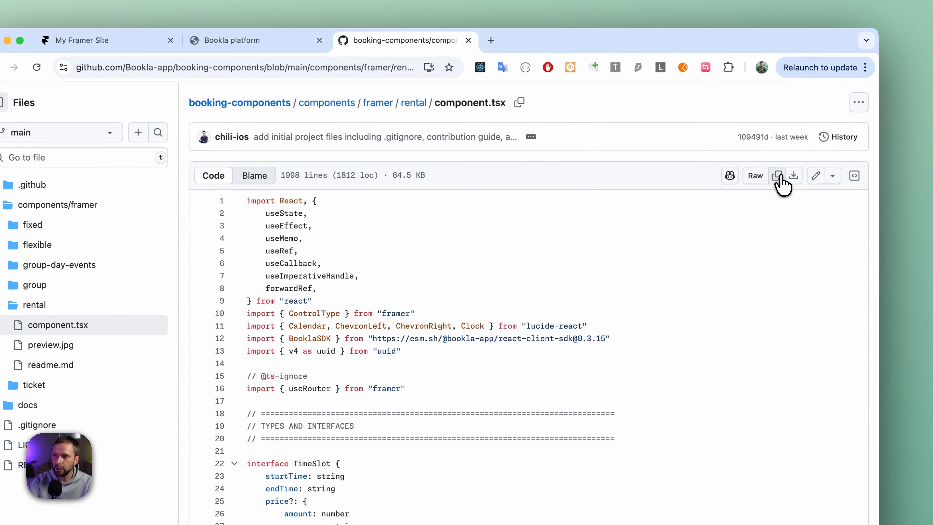
click(781, 184)
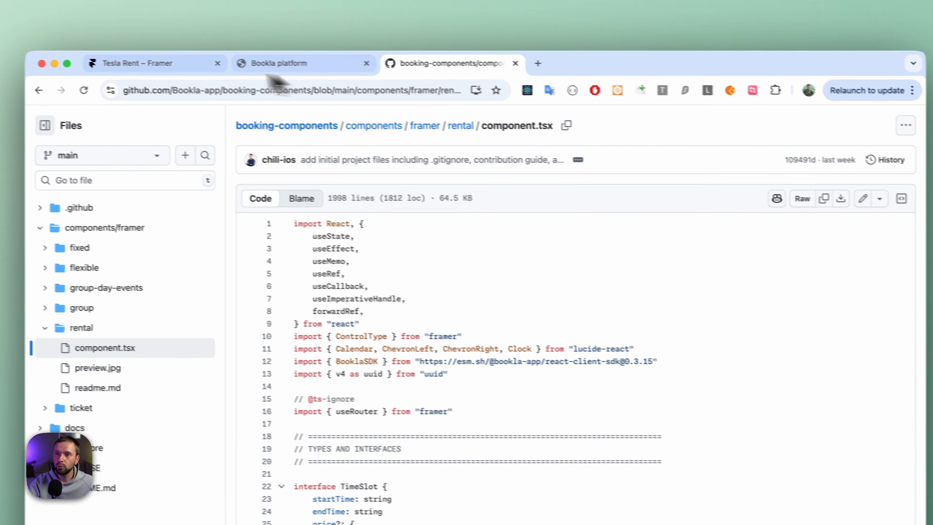
Switch to the Tesla Rent project in Framer and create a new component code file titled BookingComponent.
click(136, 63)
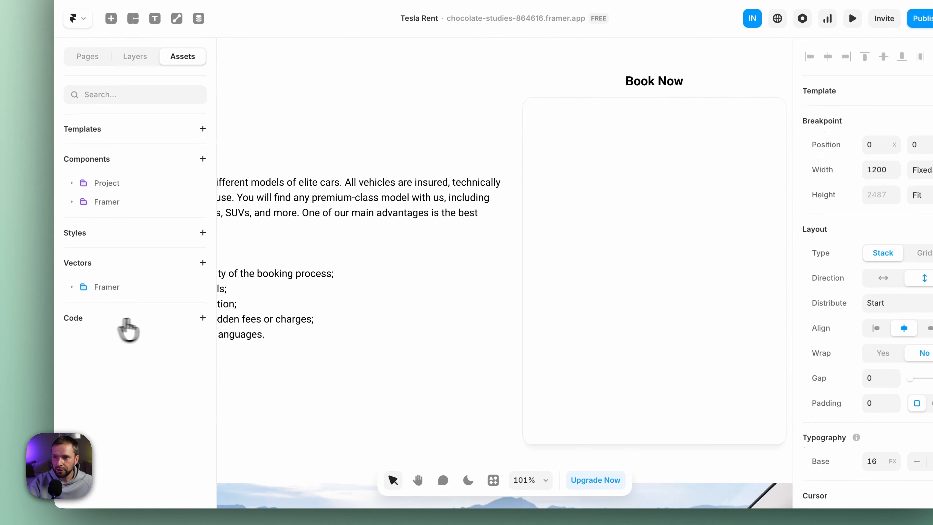
click(203, 319)
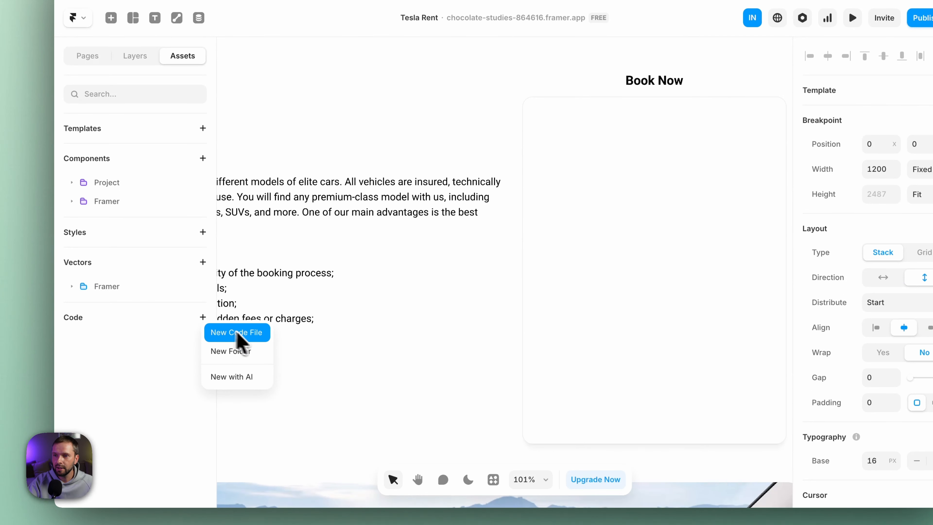
click(252, 335)
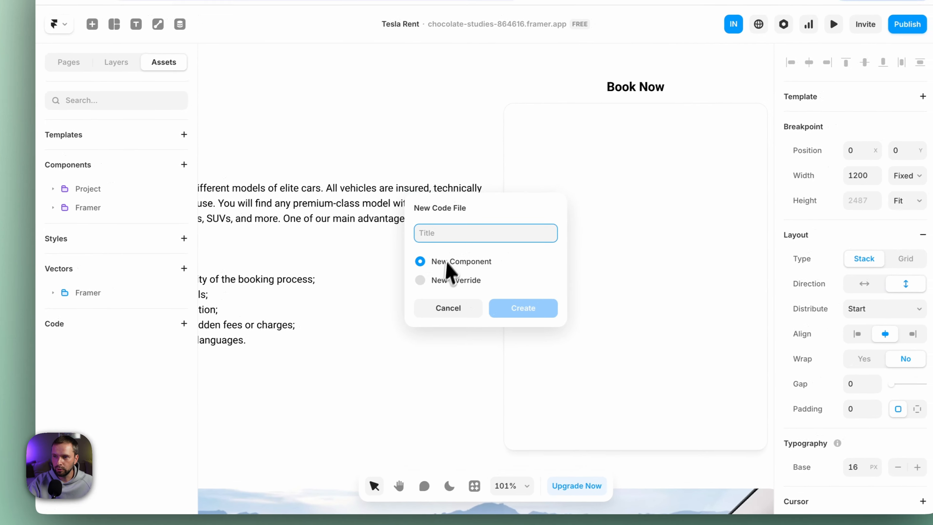
text(BookingCo)
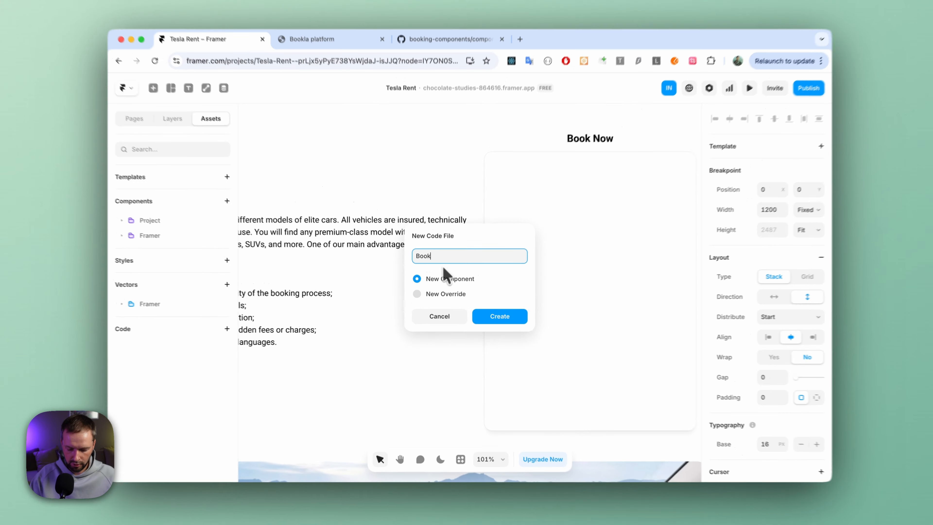
text(mponent)
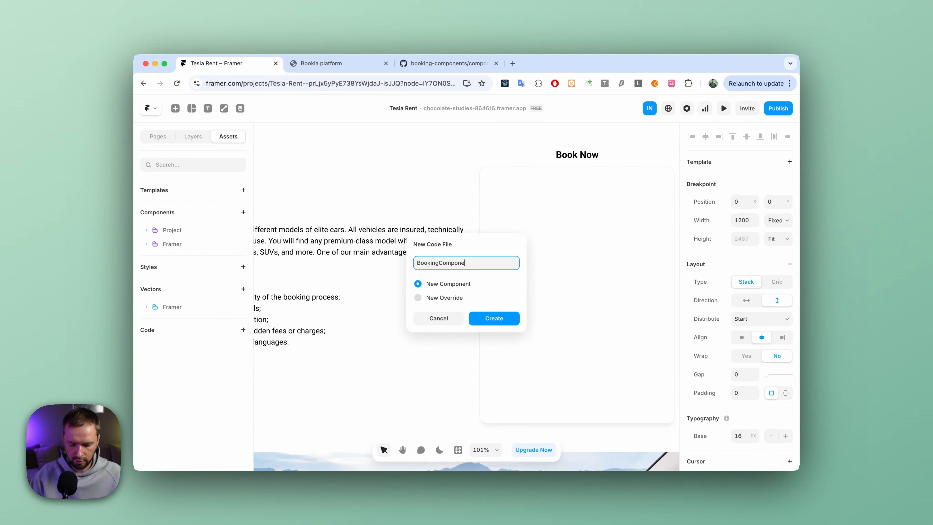
click(496, 318)
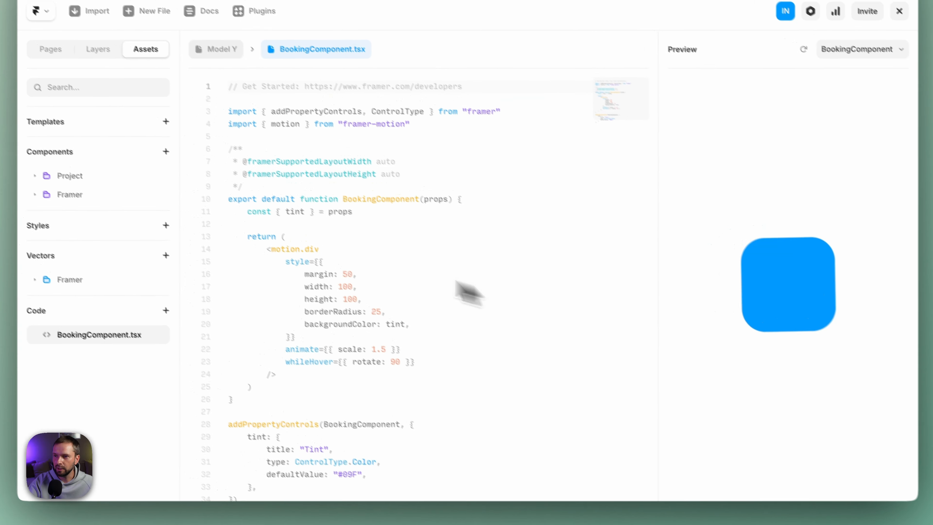
Replace all the default code in BookingComponent.tsx with the copied rental component code and save the file.
click(314, 224)
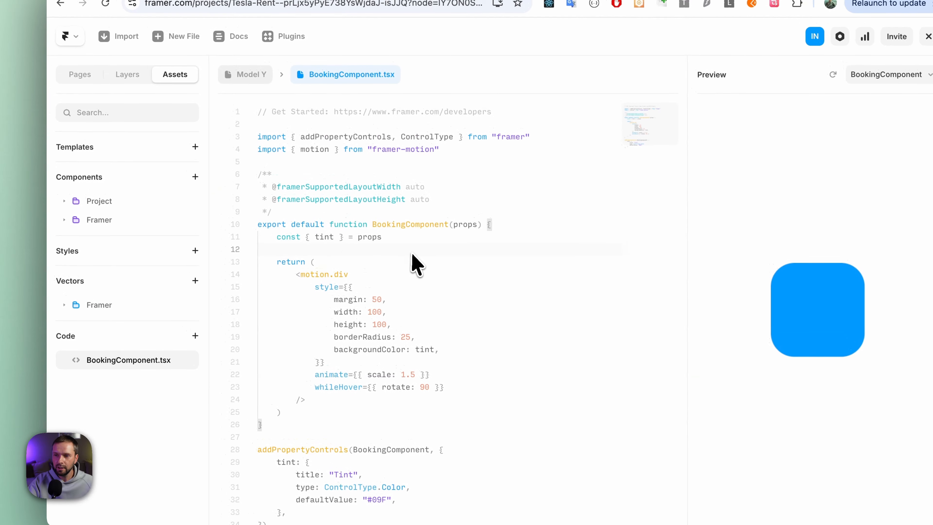
key(ctrl+a)
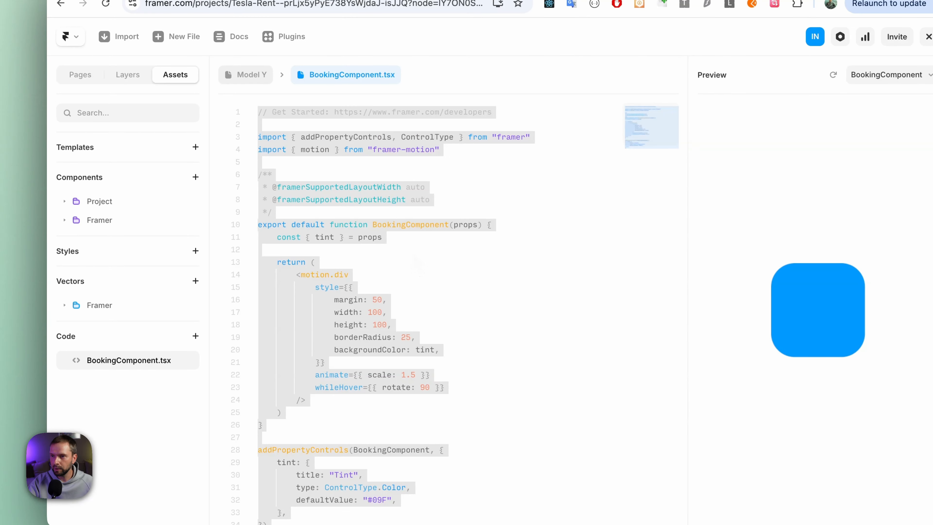
key(ctrl+v)
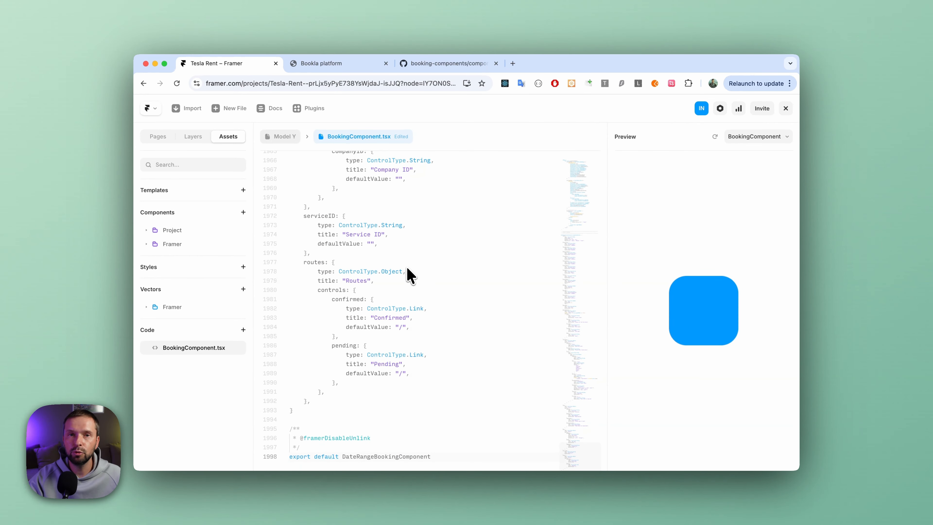
key(cmd+s)
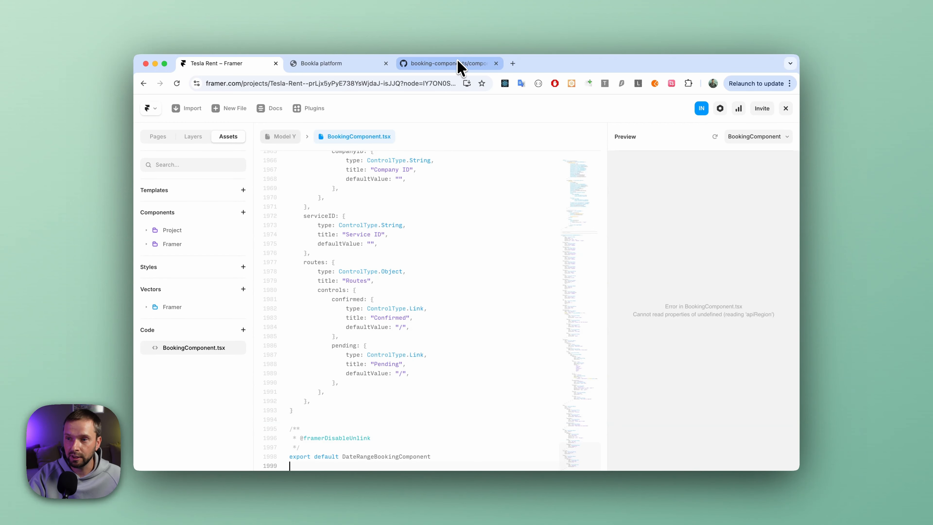
Return to the Model Y page and place BookingComponent inside the empty stack below the Book Now heading.
click(285, 137)
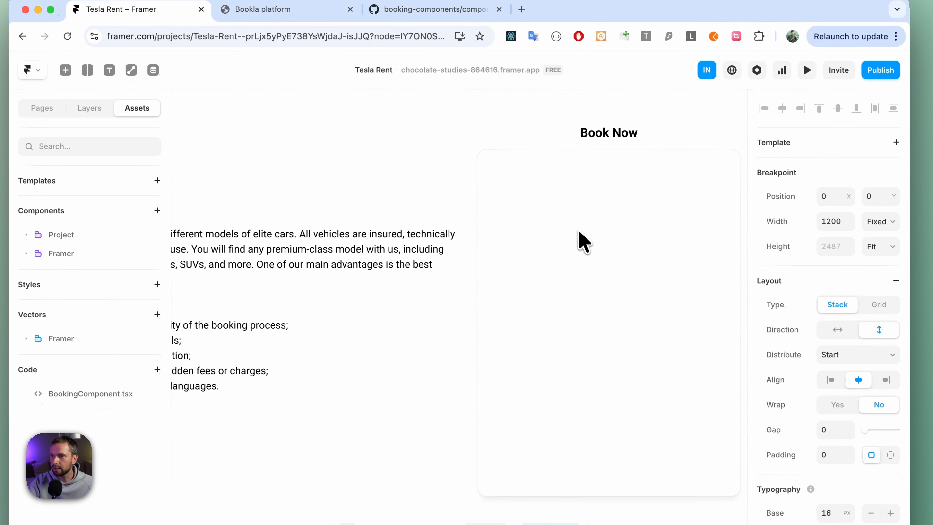
click(584, 241)
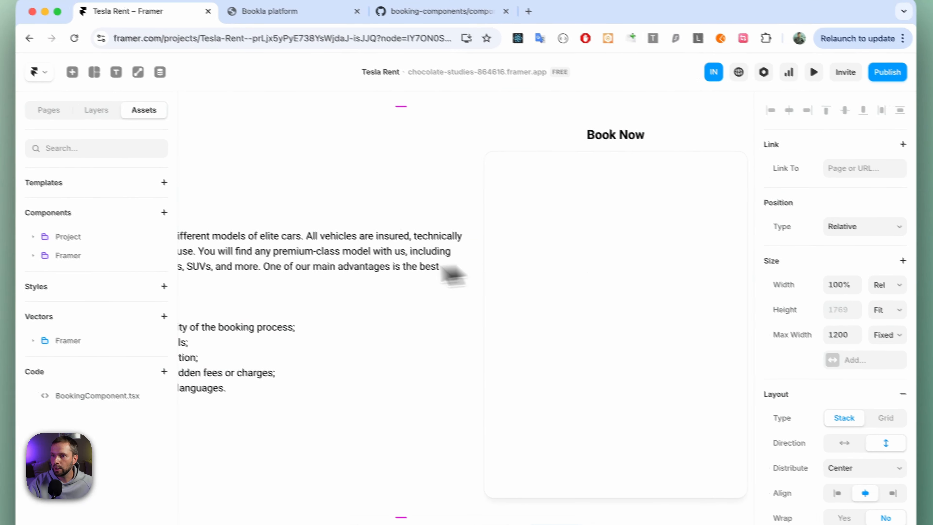
click(93, 109)
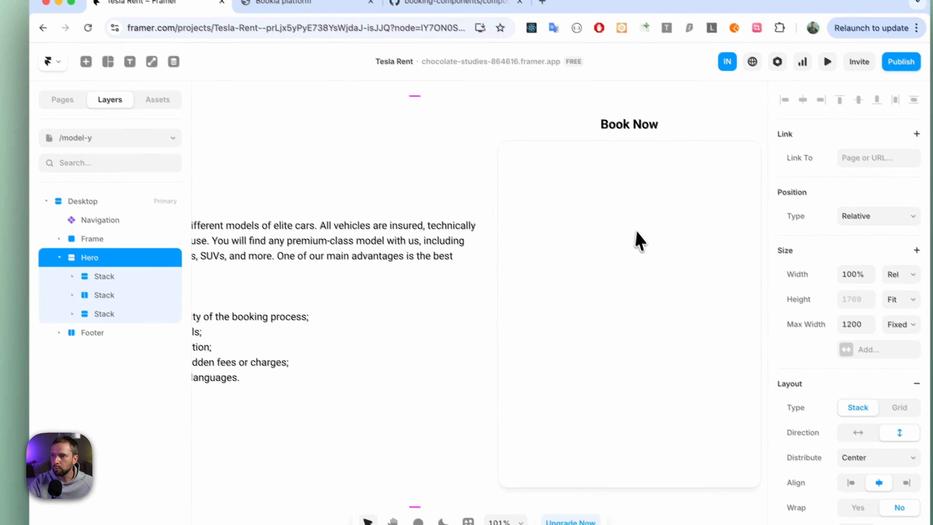
click(638, 242)
click(630, 256)
click(631, 256)
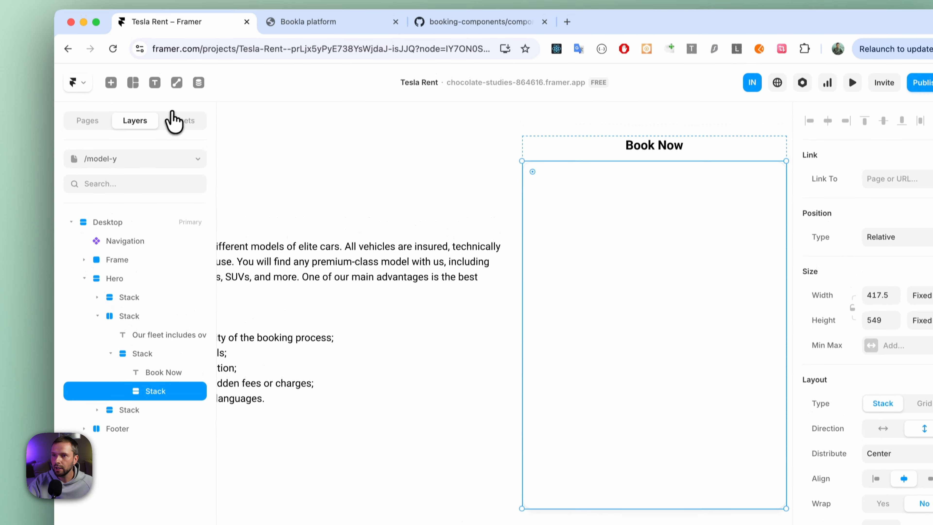
click(182, 119)
drag(122, 338, 668, 236)
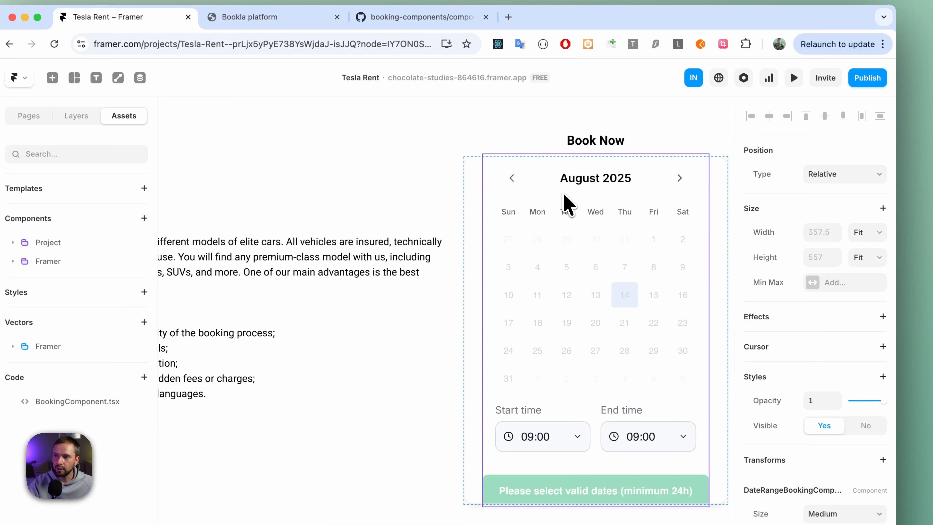
Set the booking component's width to Fill and keep its height at Fit Content.
click(454, 180)
click(539, 198)
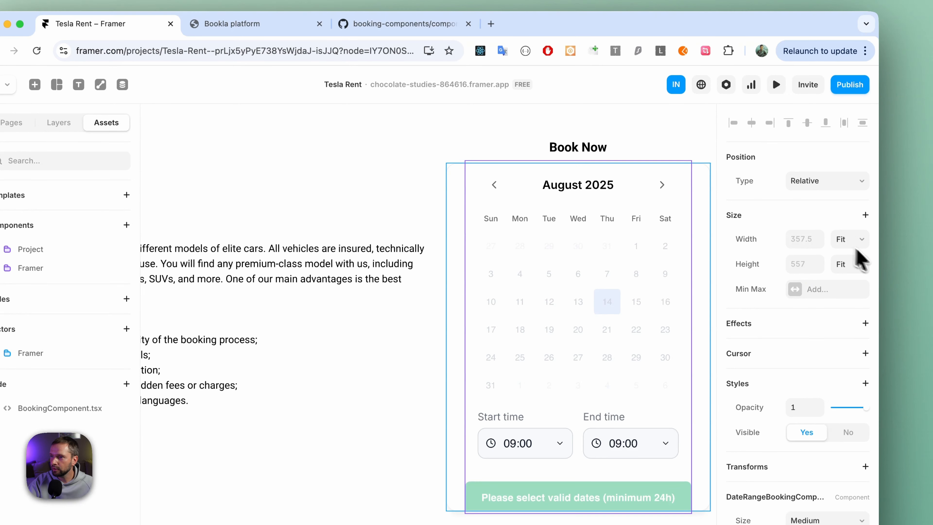
click(855, 245)
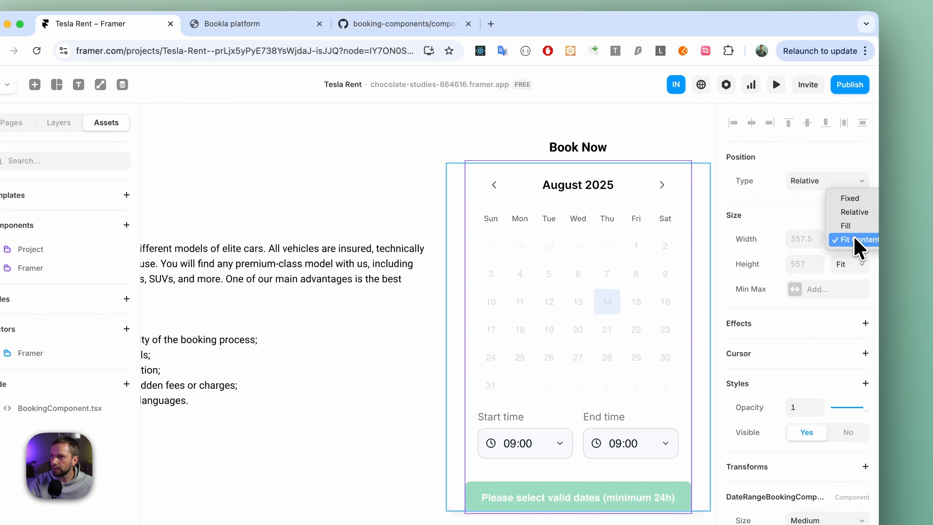
click(861, 225)
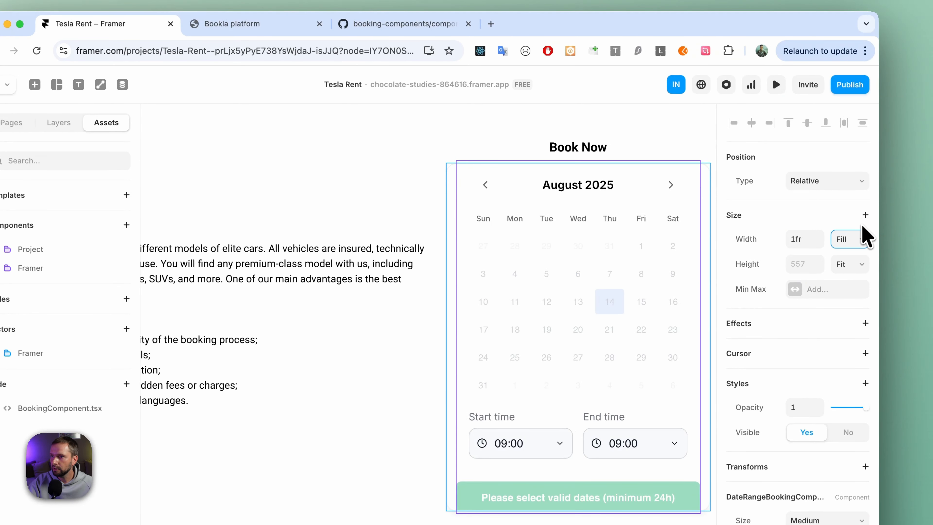
click(861, 268)
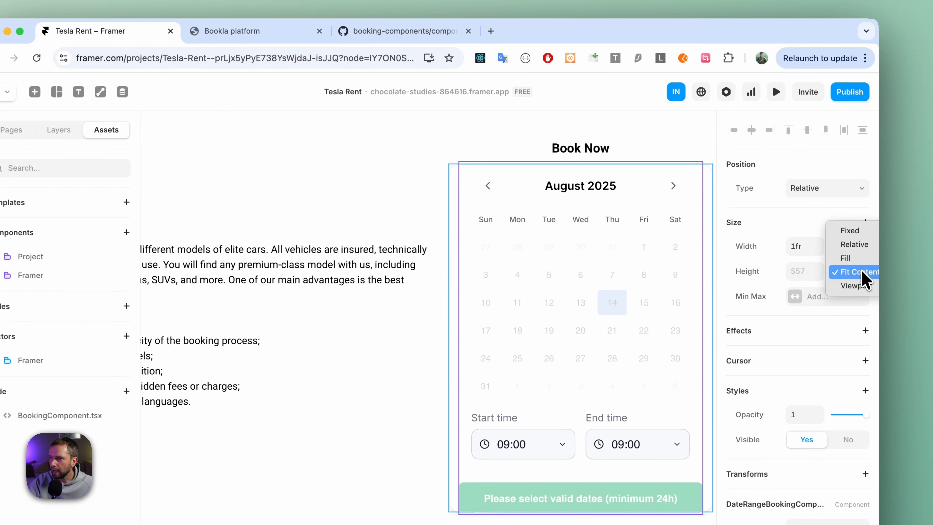
click(853, 275)
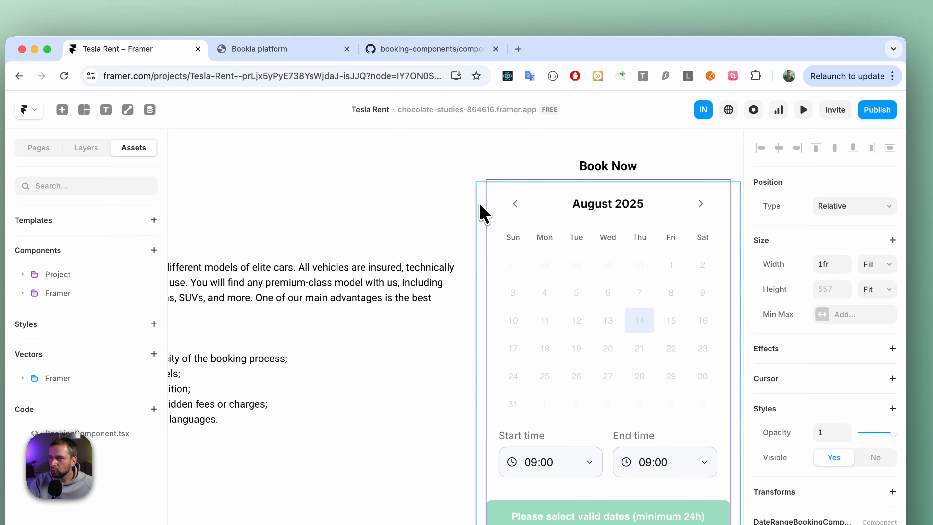
Set the height of the stack containing the booking calendar to Fit Content.
click(484, 212)
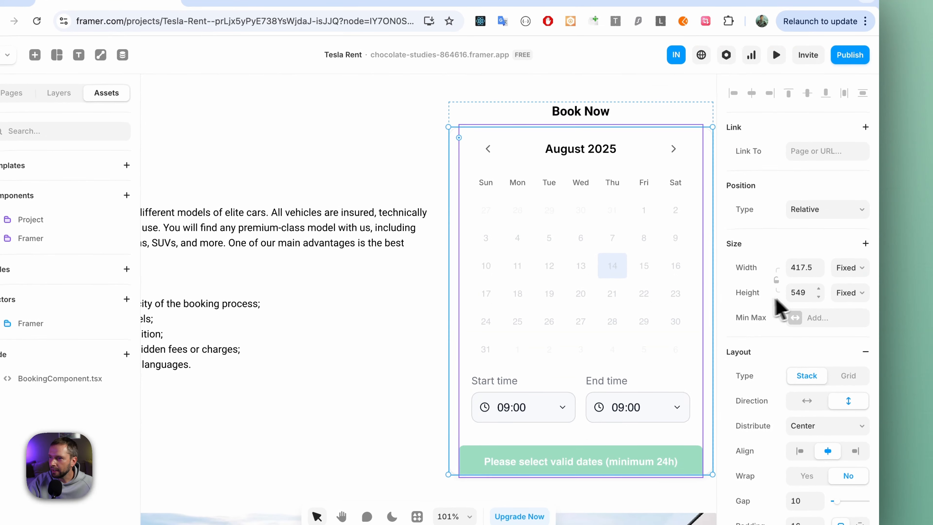
click(851, 294)
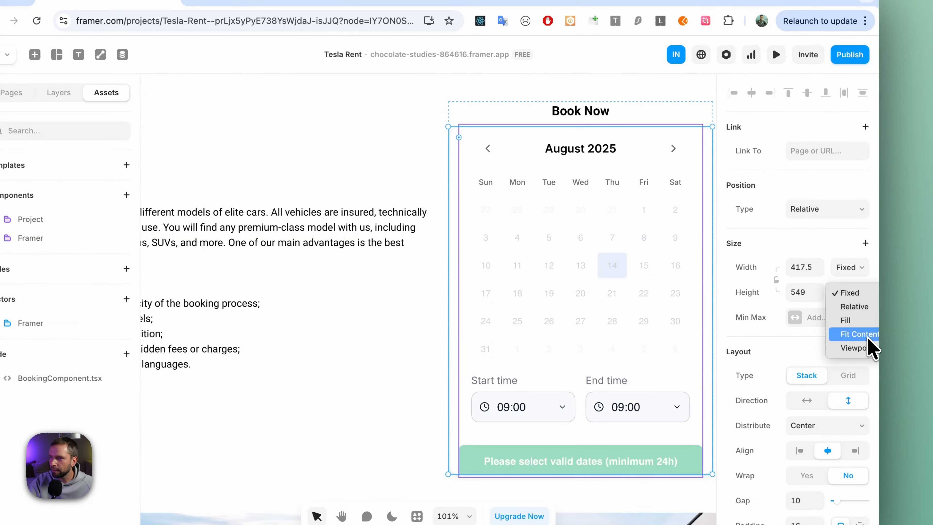
click(860, 335)
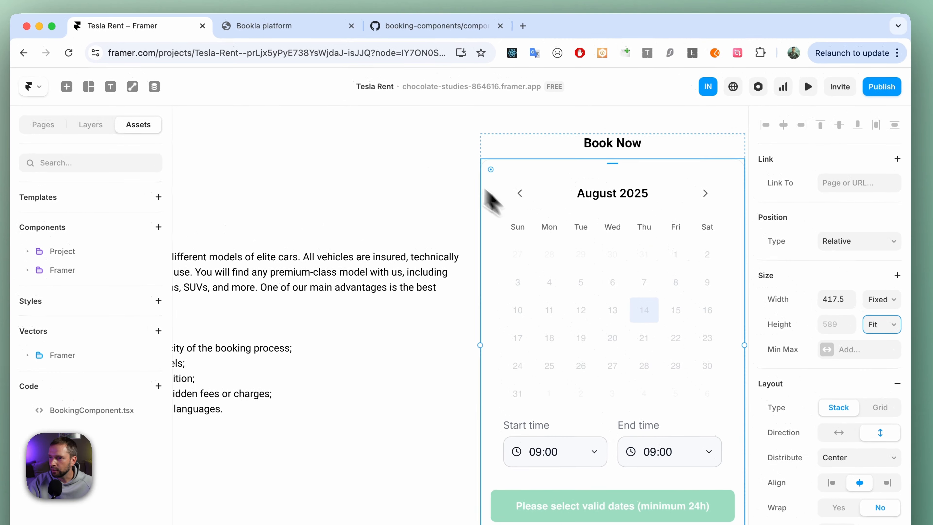
click(400, 119)
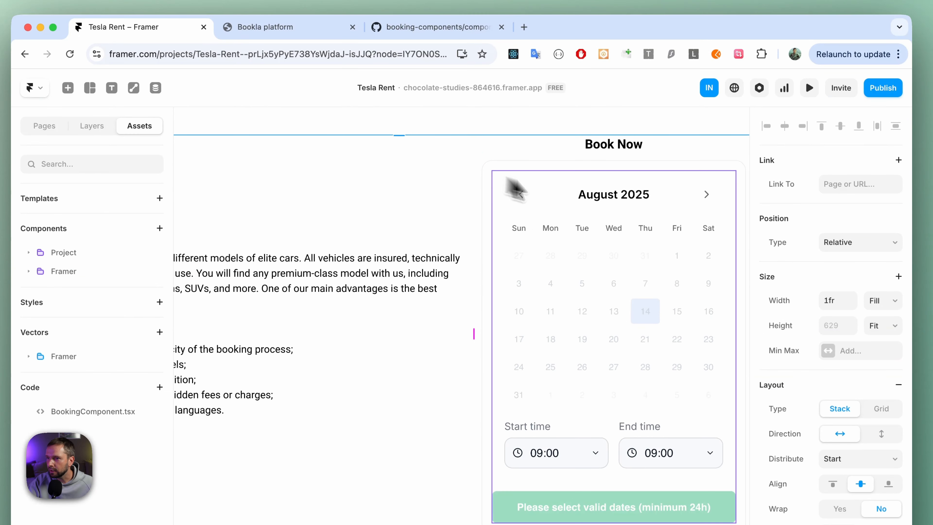
scroll(621, 214, down, 3)
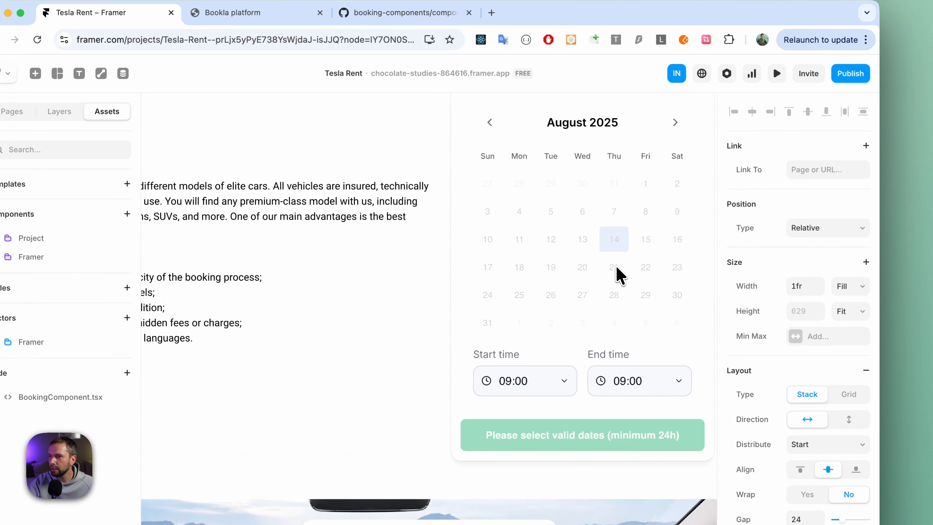
Set the booking component's padding to 0.
click(591, 239)
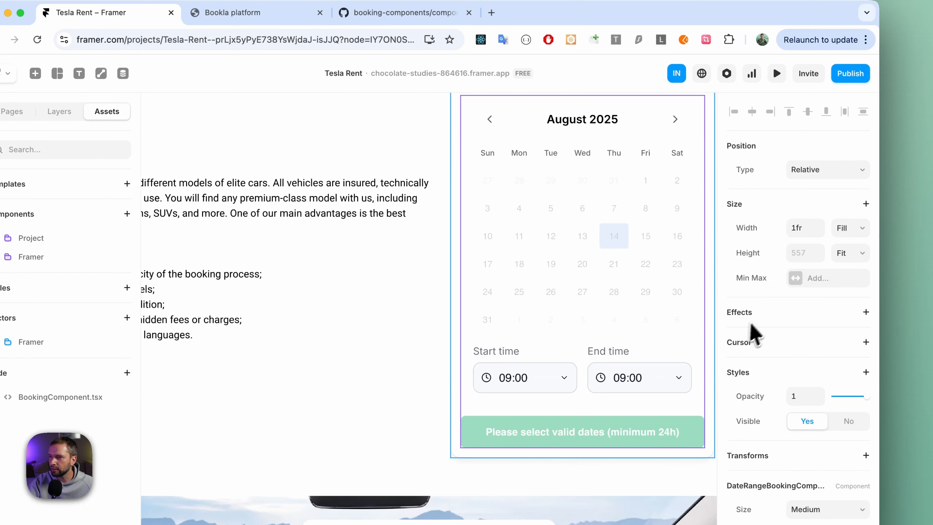
scroll(797, 325, down, 8)
scroll(794, 317, down, 4)
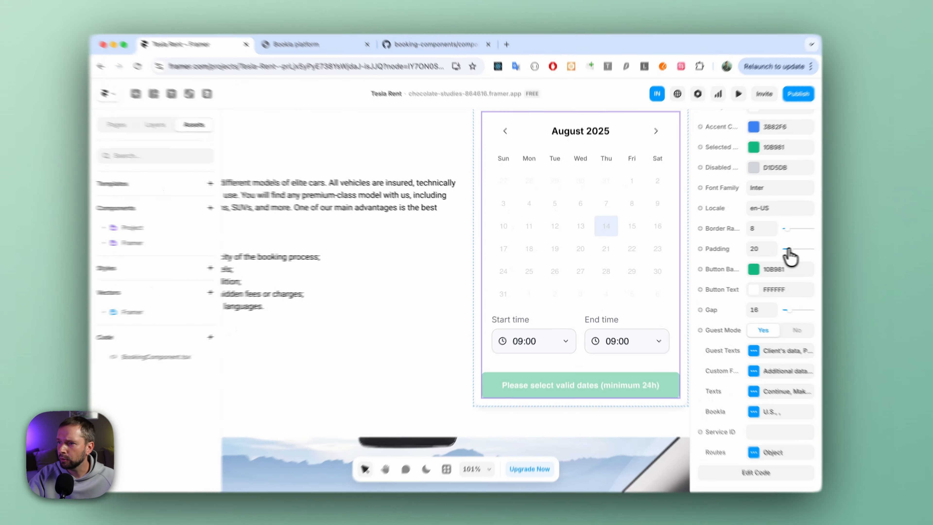
drag(771, 250, 756, 249)
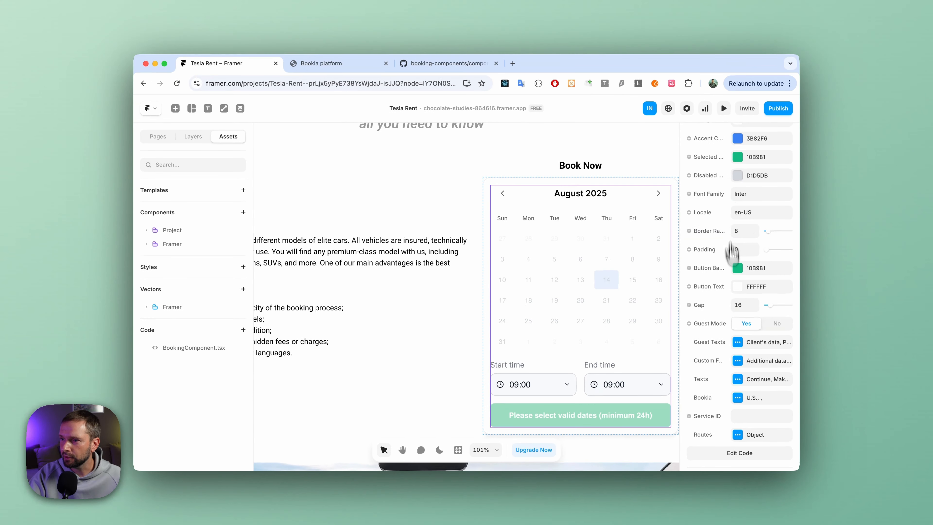
Set the booking component's selected color and button background to black (000000).
scroll(732, 250, up, 2)
click(738, 177)
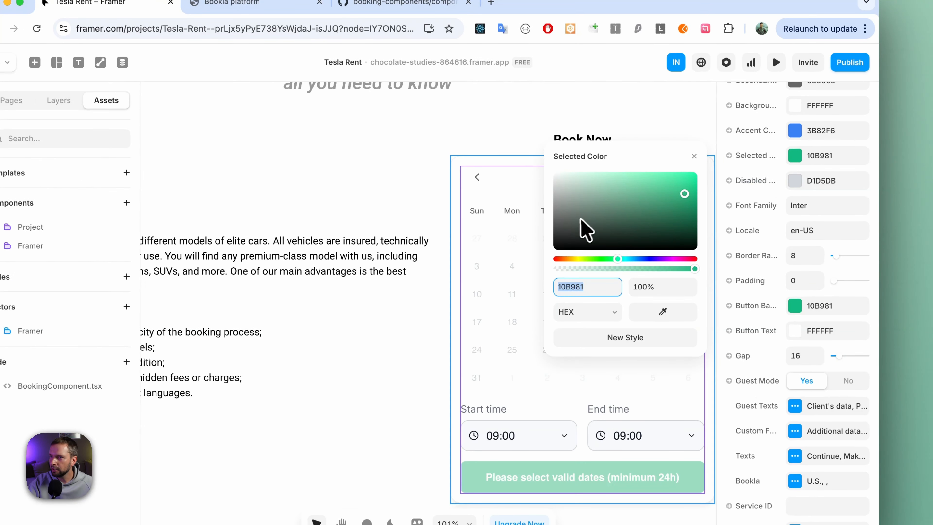
drag(586, 229, 534, 277)
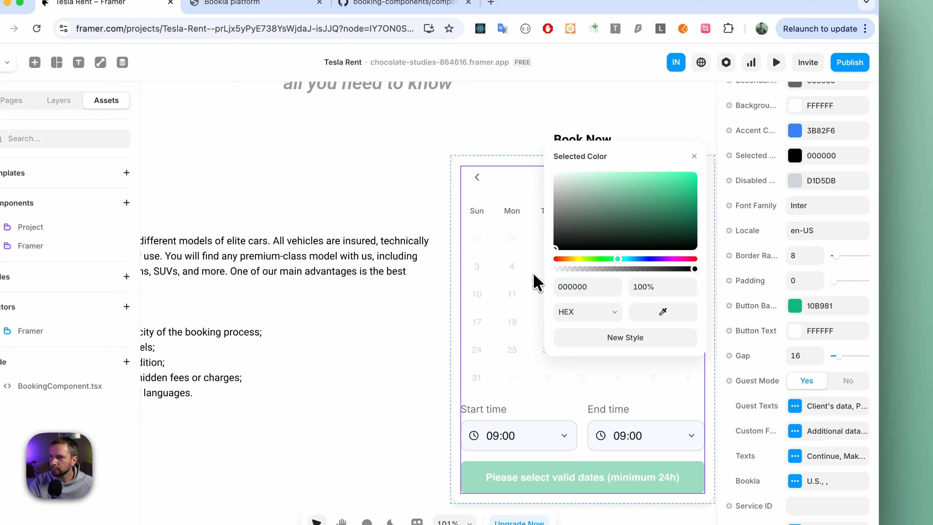
click(697, 158)
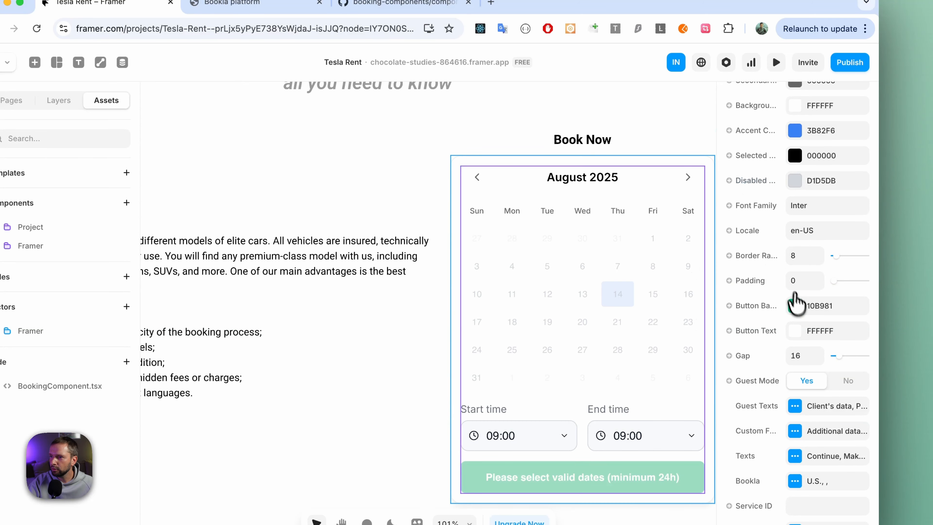
click(795, 305)
drag(586, 371, 555, 387)
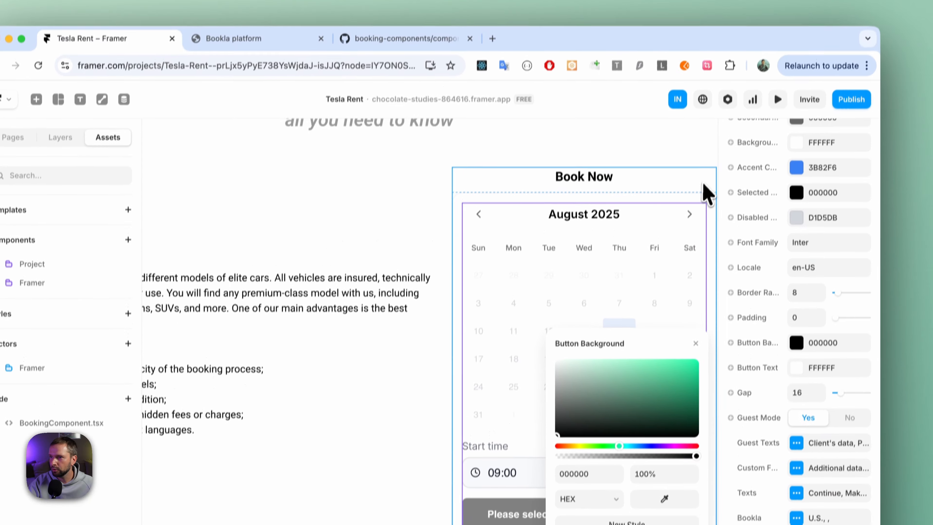
click(702, 131)
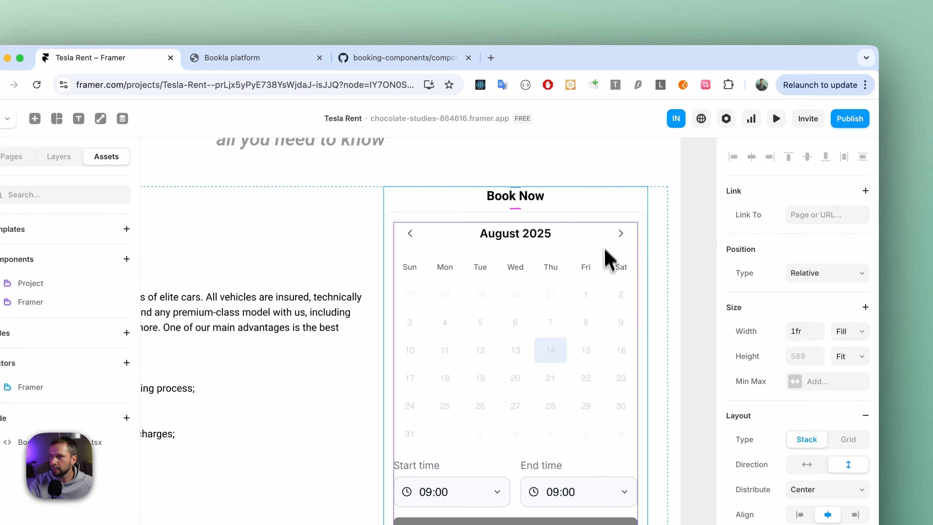
Preview the Model Y page, examine the booking calendar under Book Now, and return to the canvas.
click(776, 117)
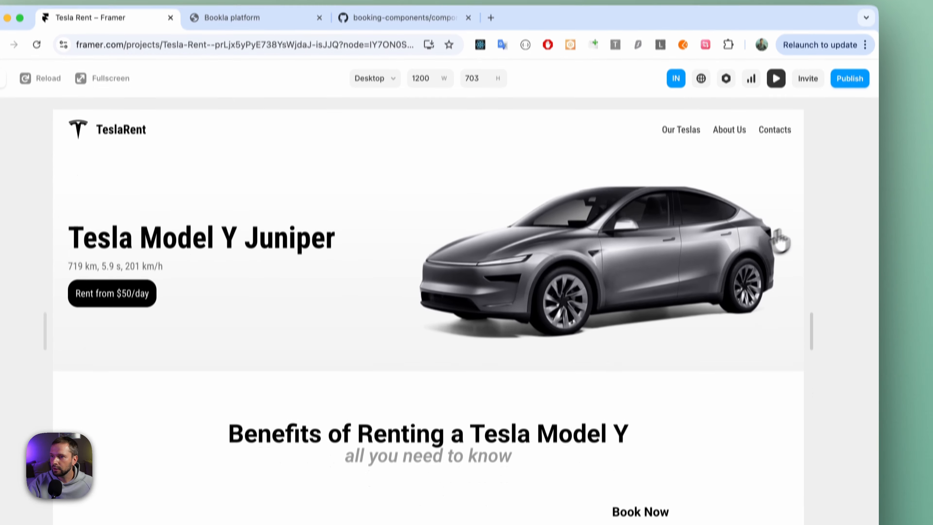
scroll(676, 399, down, 5)
scroll(676, 318, down, 3)
scroll(698, 304, up, 1)
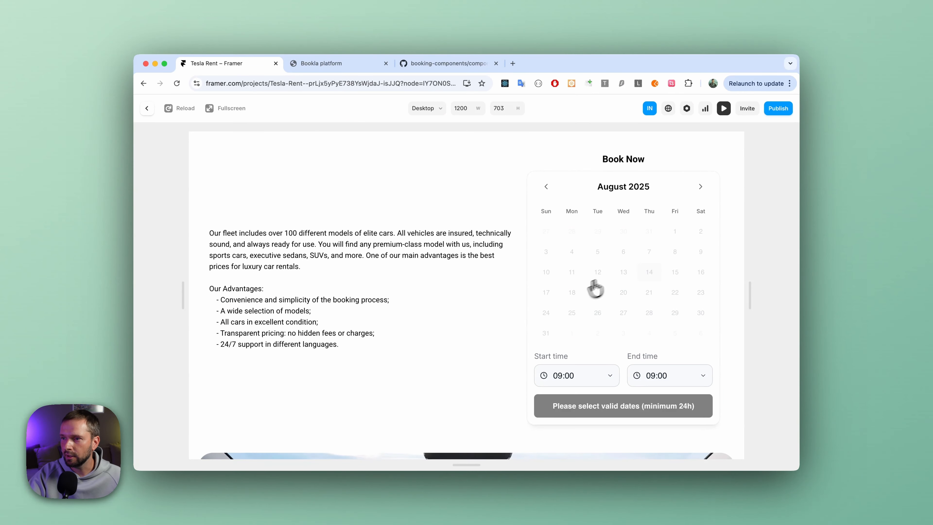
scroll(606, 292, up, 1)
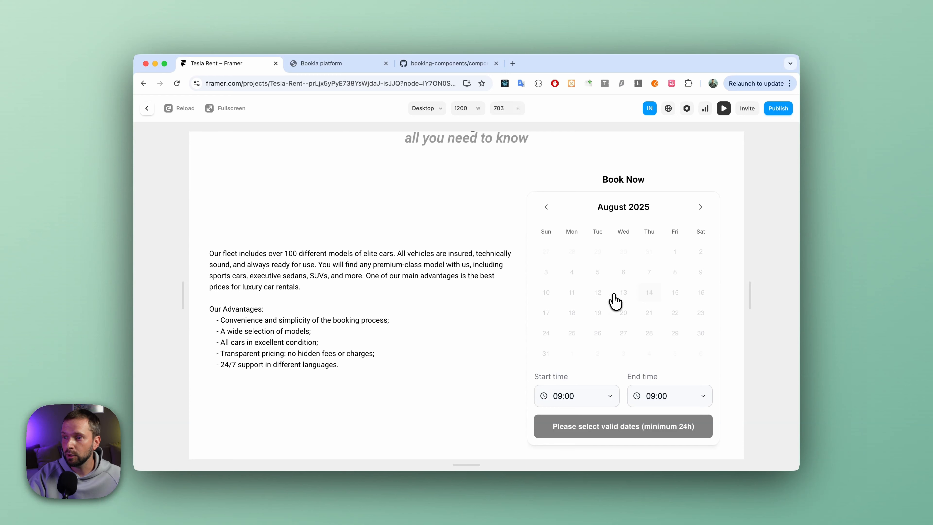
scroll(624, 296, down, 1)
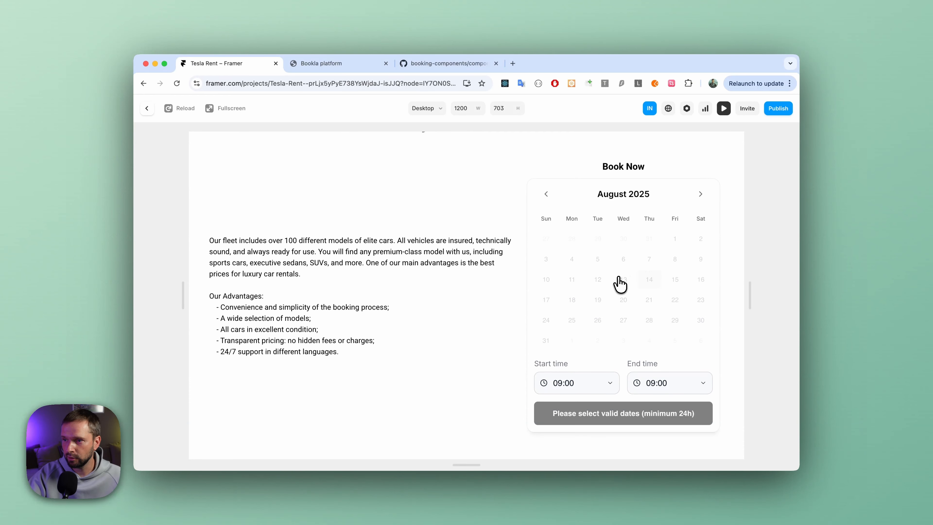
click(148, 109)
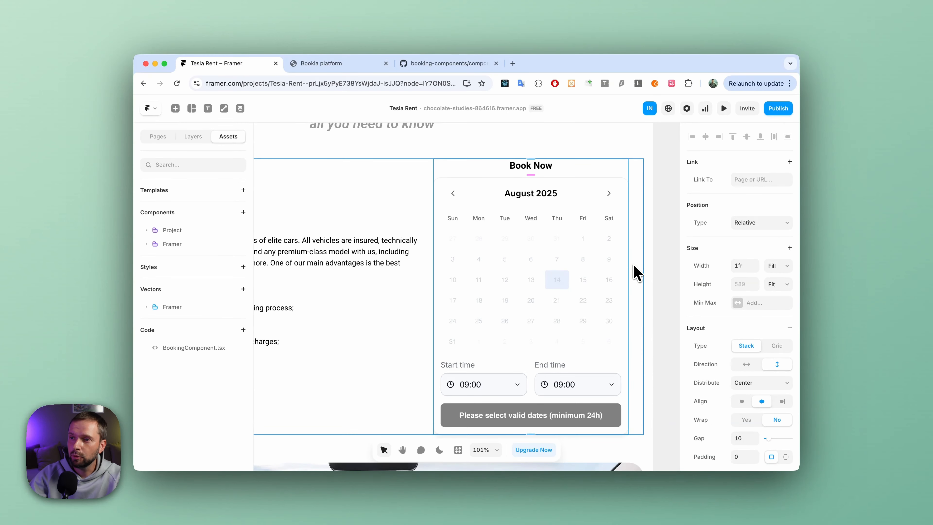
Examine the booking component's Bookla connection settings and its Service ID property.
click(533, 239)
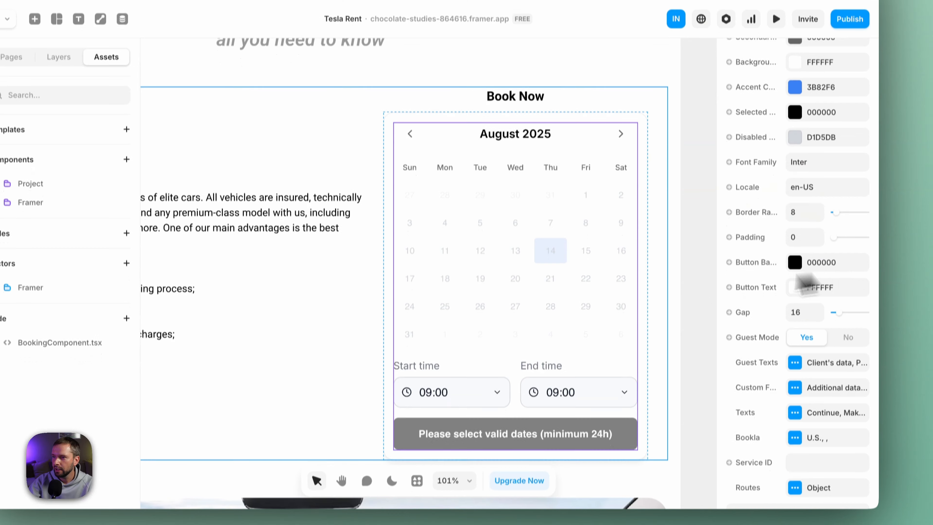
scroll(754, 330, down, 3)
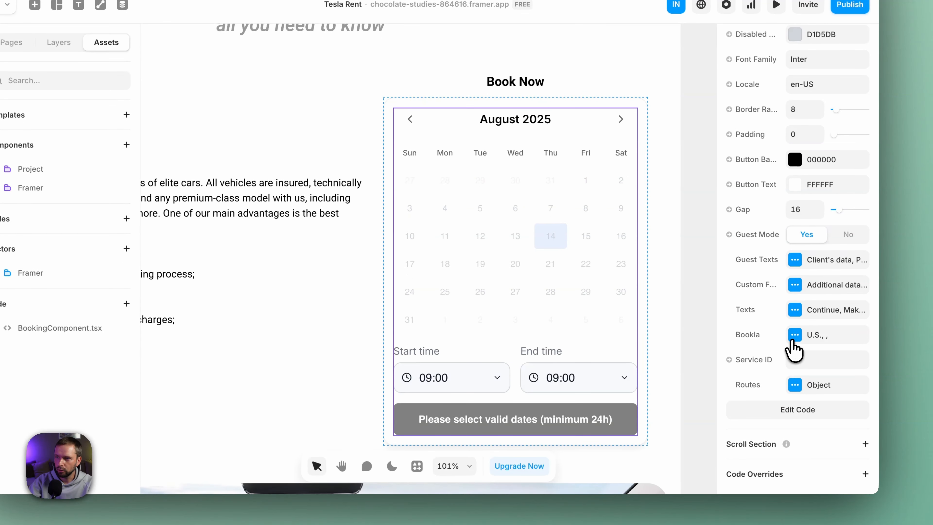
click(795, 336)
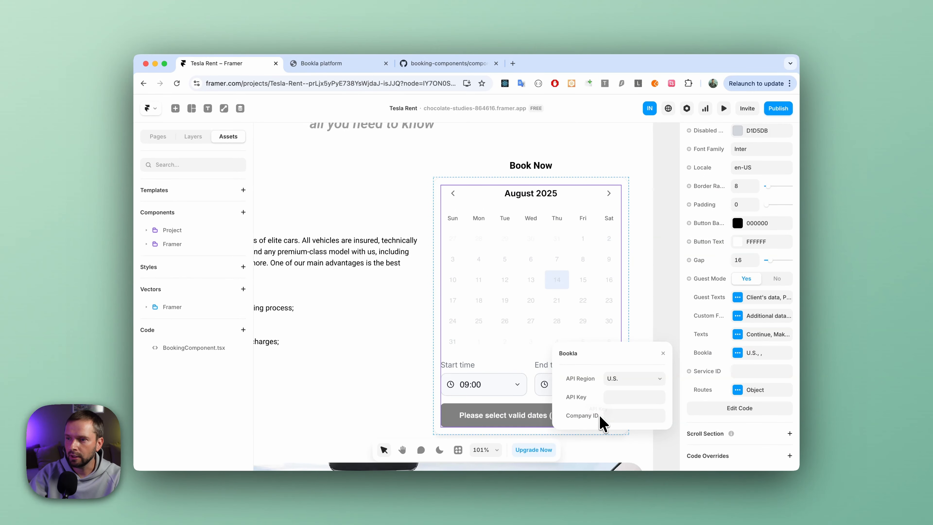
click(663, 353)
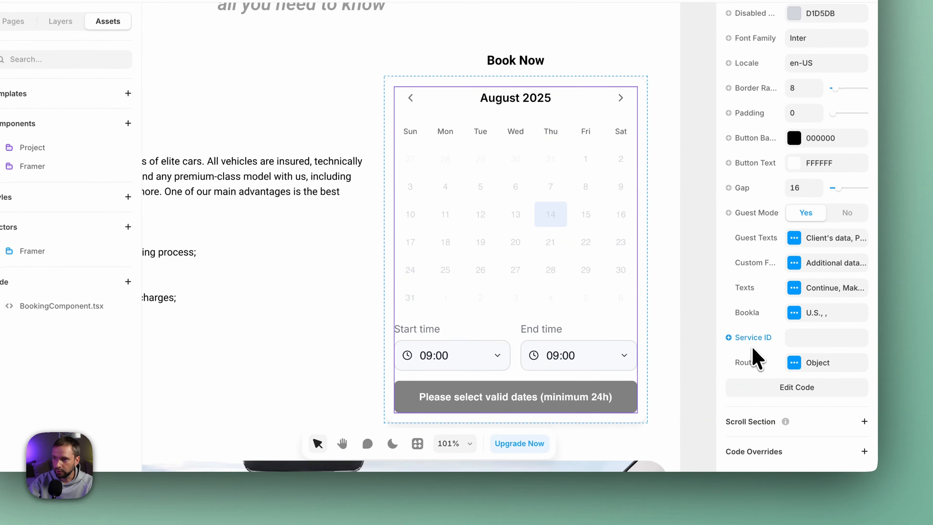
scroll(792, 356, up, 3)
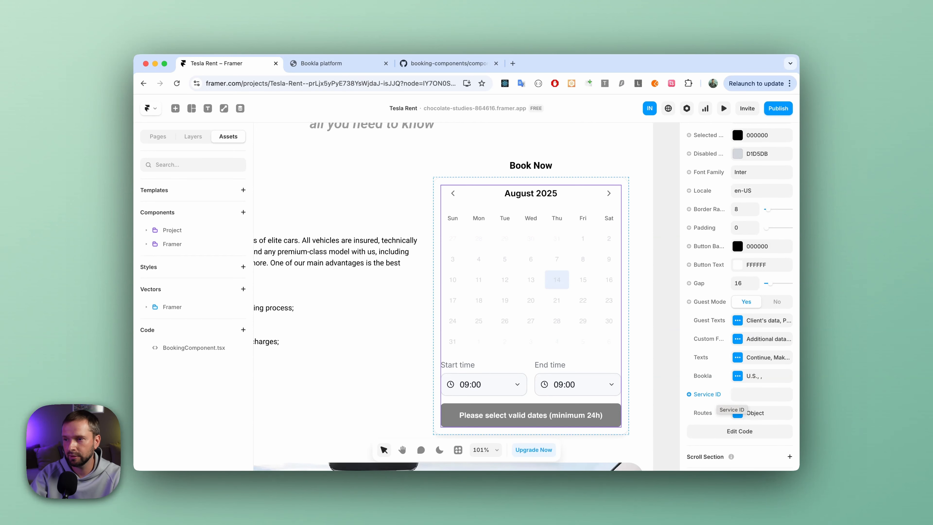
Check the region prefix in the Bookla platform's web address and set the component's API Region to Europe.
click(739, 377)
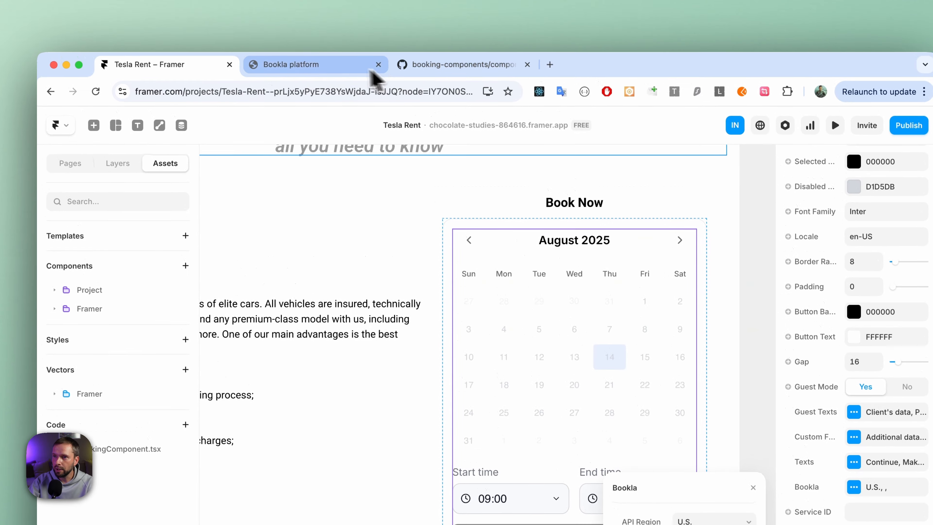
click(368, 72)
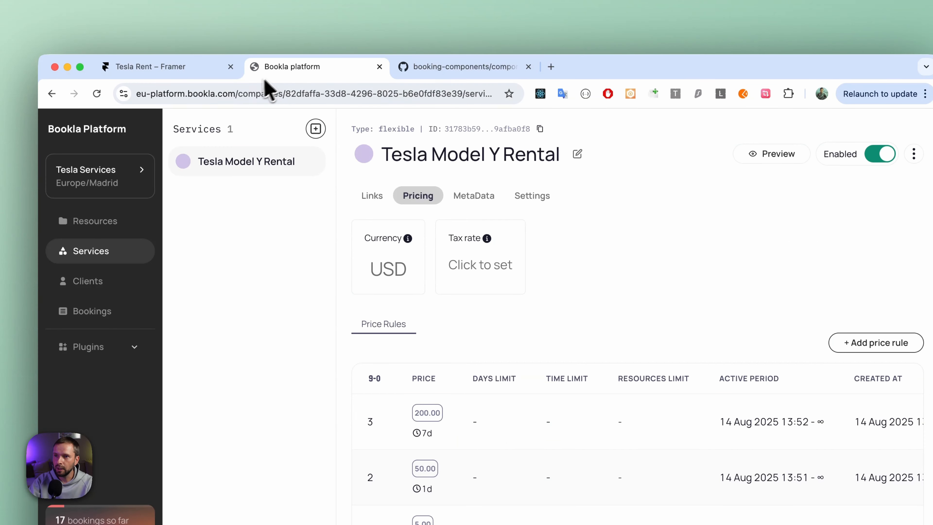
click(148, 96)
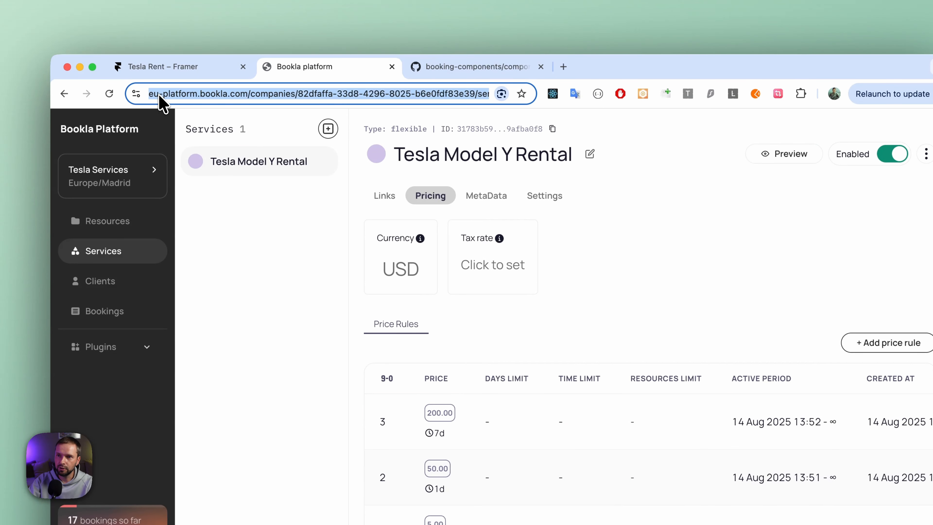
click(172, 97)
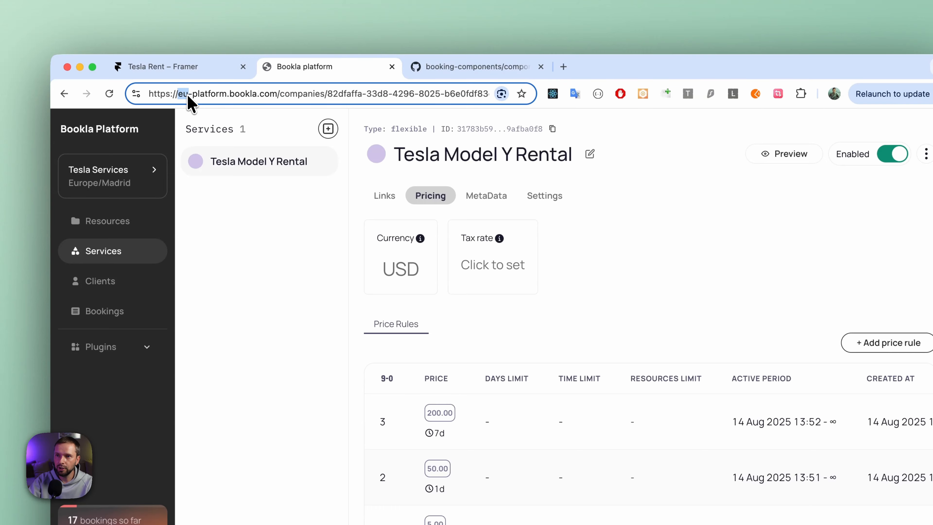
click(206, 69)
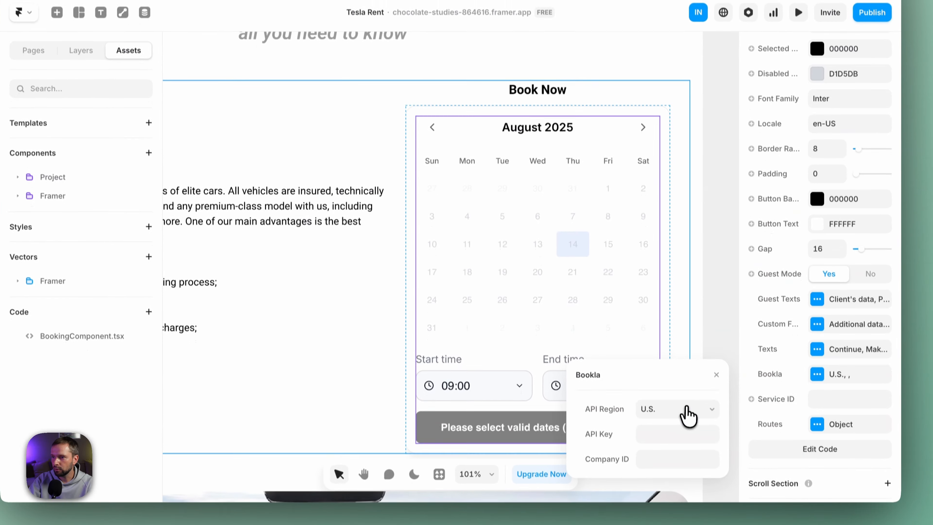
click(689, 416)
click(671, 414)
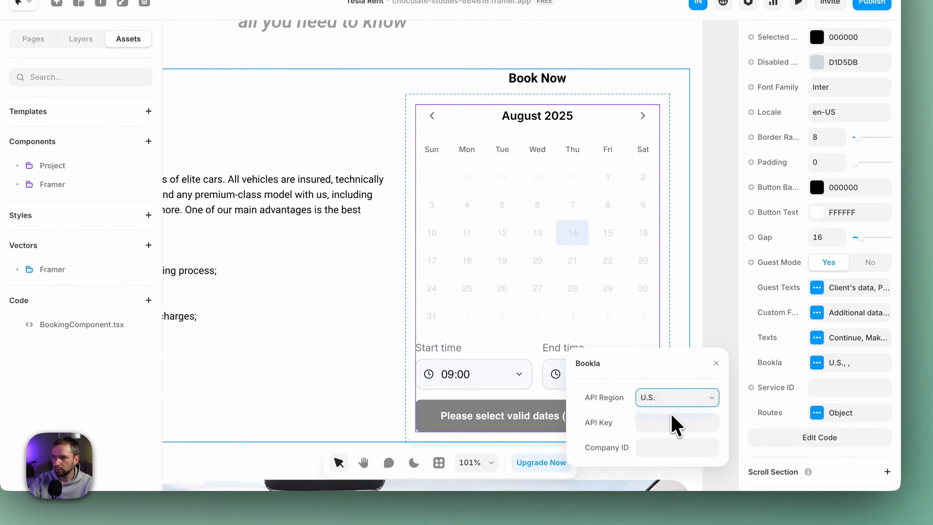
click(663, 432)
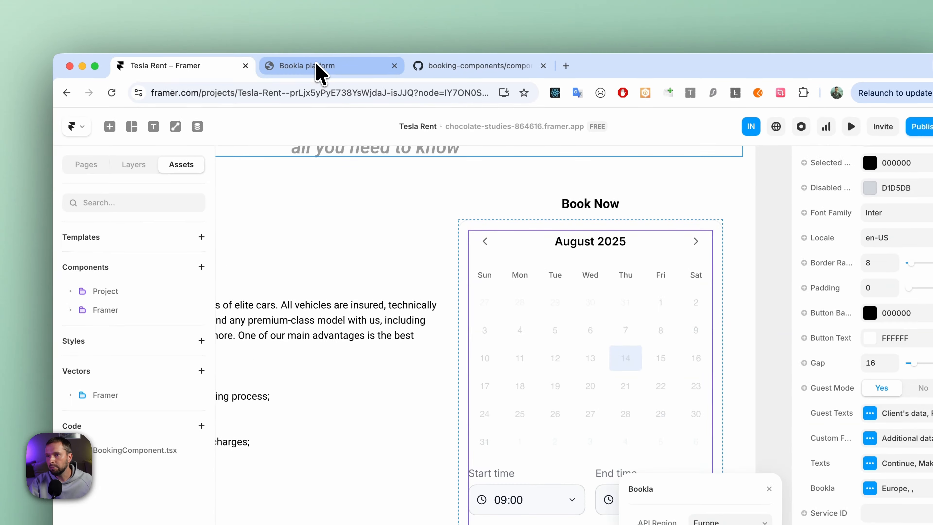
Switch to the Bookla platform's Developers page and start a new API key named Tesla Key.
click(317, 68)
click(115, 511)
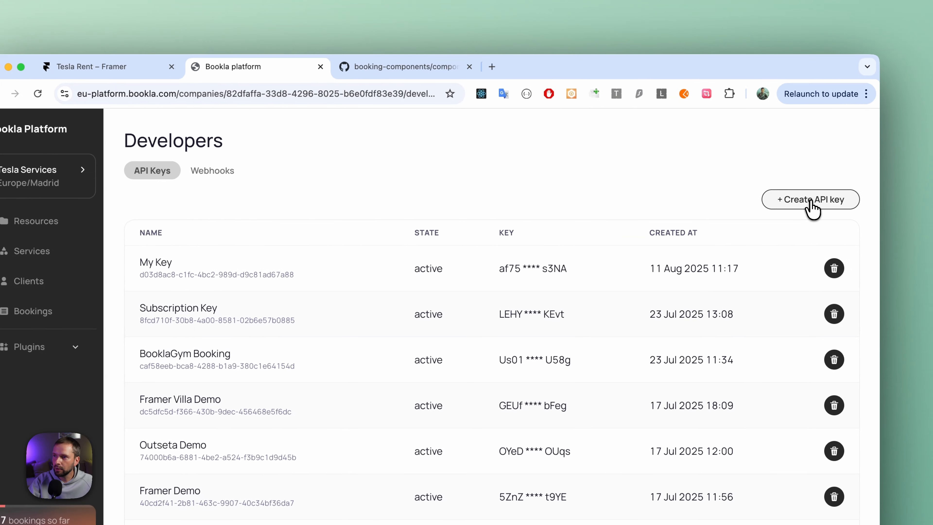
click(878, 200)
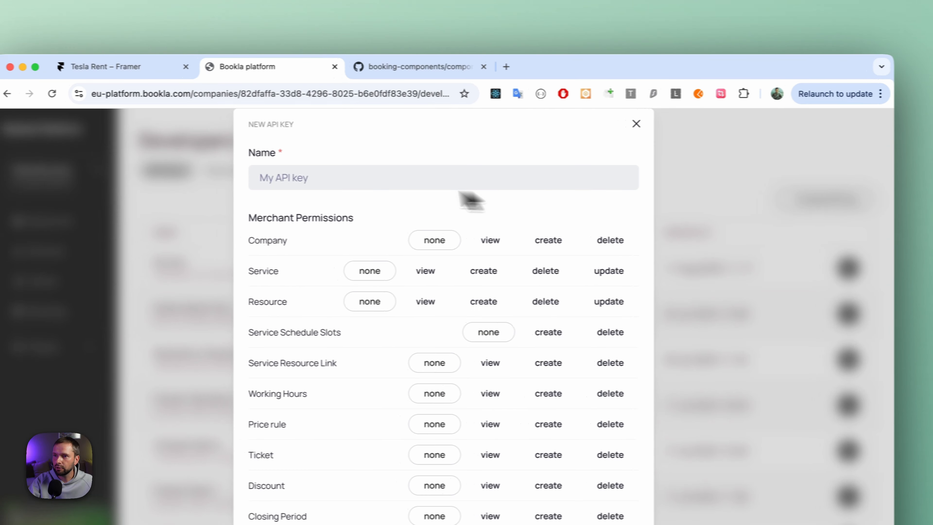
click(380, 182)
text(Tesla Key)
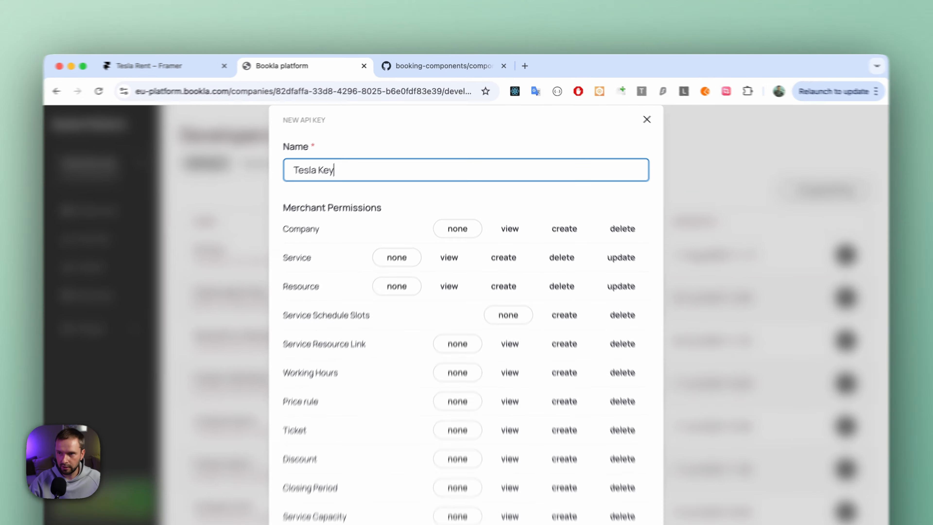
Grant the key Client Service view, Client Resource view and Guest Client create permissions, then create and copy it.
scroll(379, 294, down, 5)
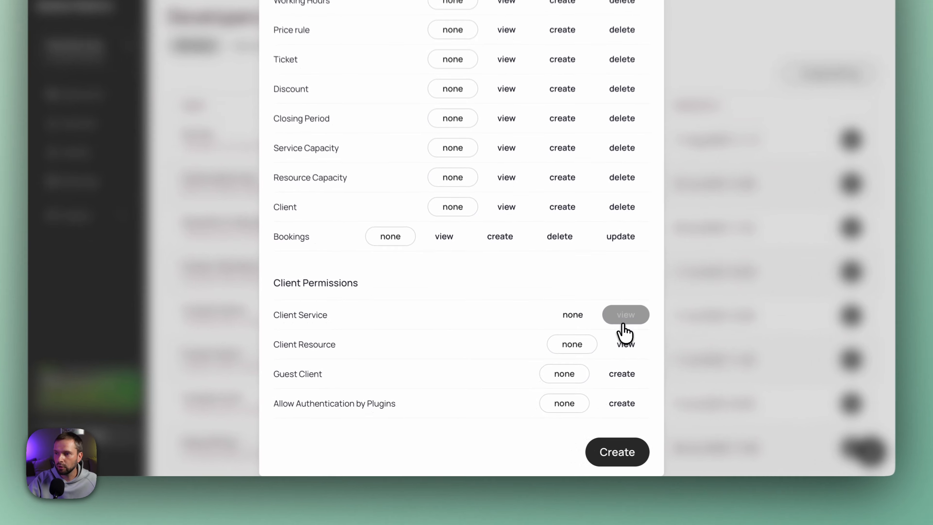
click(593, 347)
click(593, 369)
click(590, 392)
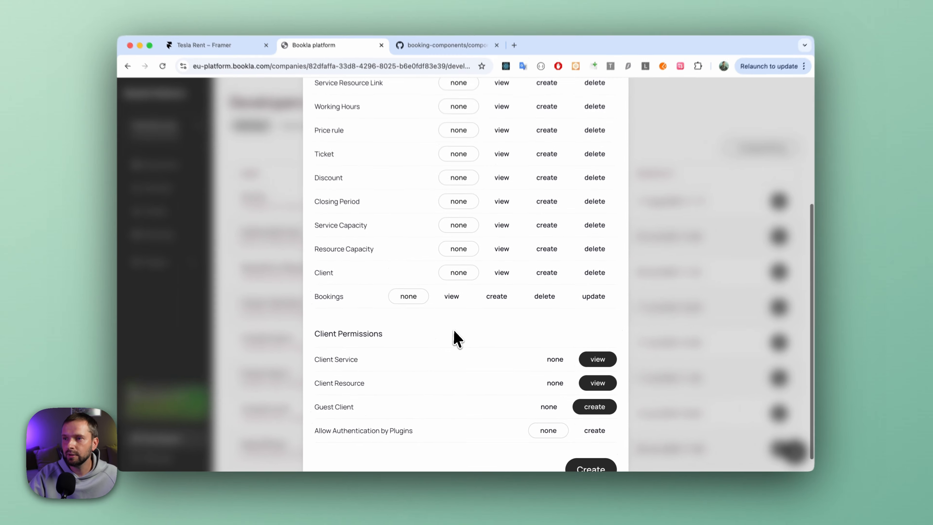
scroll(441, 258, up, 2)
scroll(390, 173, up, 1)
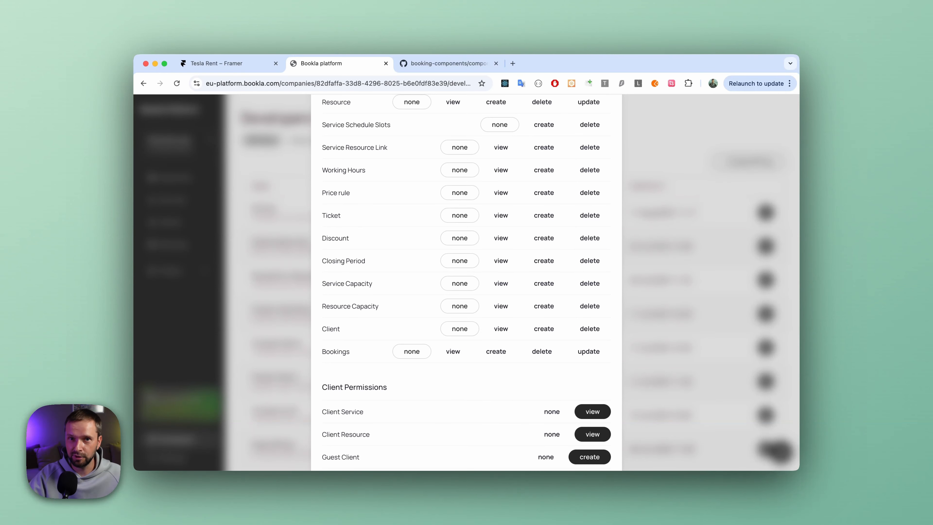
scroll(503, 330, down, 3)
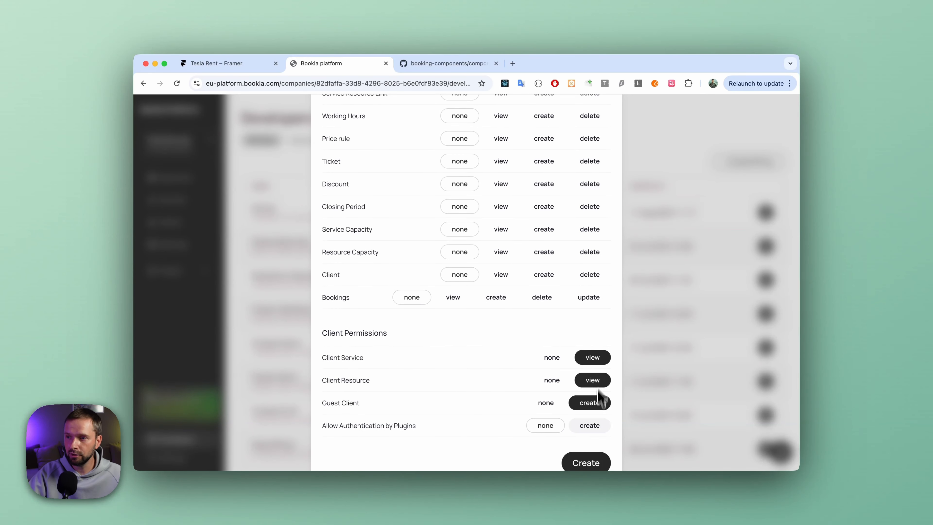
scroll(589, 390, down, 1)
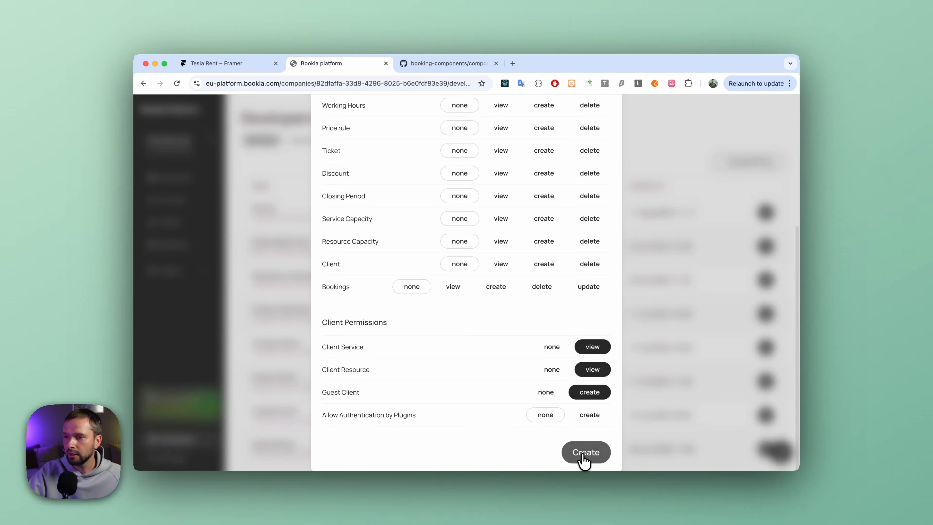
click(583, 456)
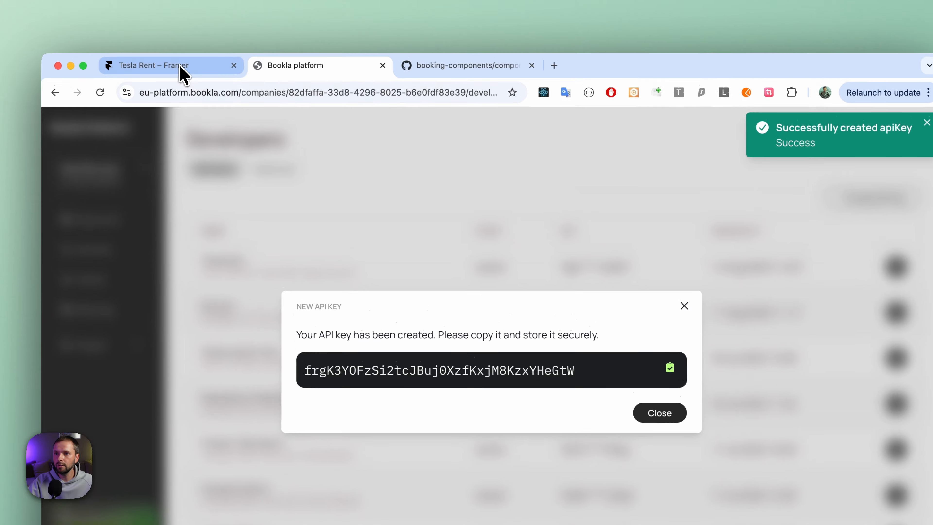
Paste the new API key into the Framer component's Bookla settings and fill in Company ID with the ID copied from Tesla Services in Bookla.
click(180, 65)
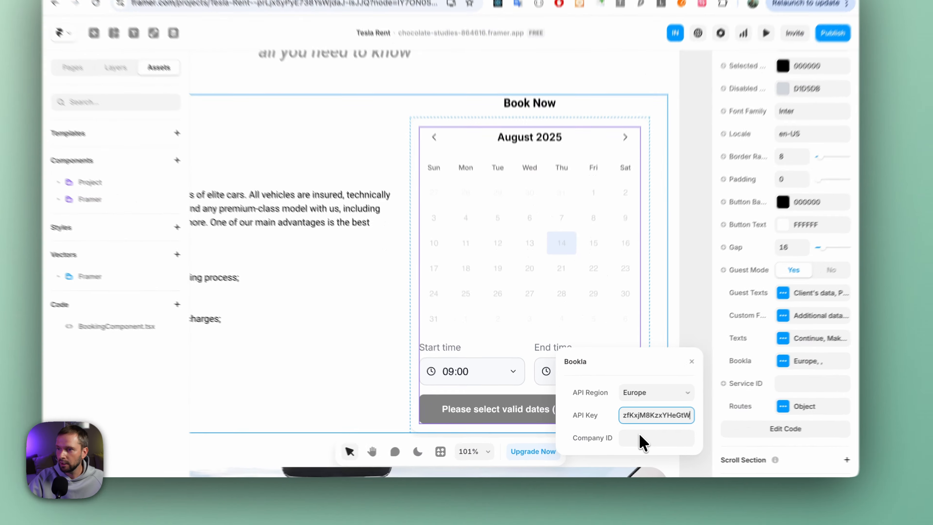
click(631, 438)
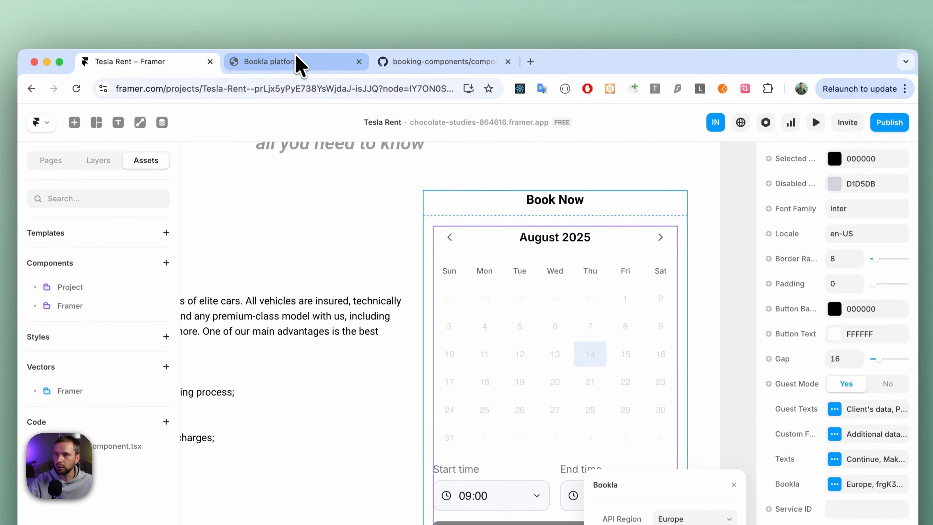
click(299, 63)
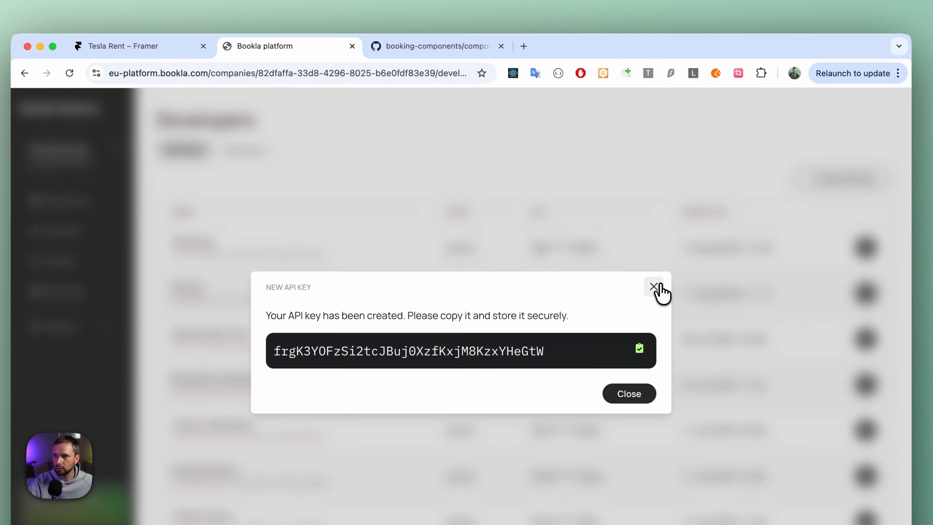
click(657, 287)
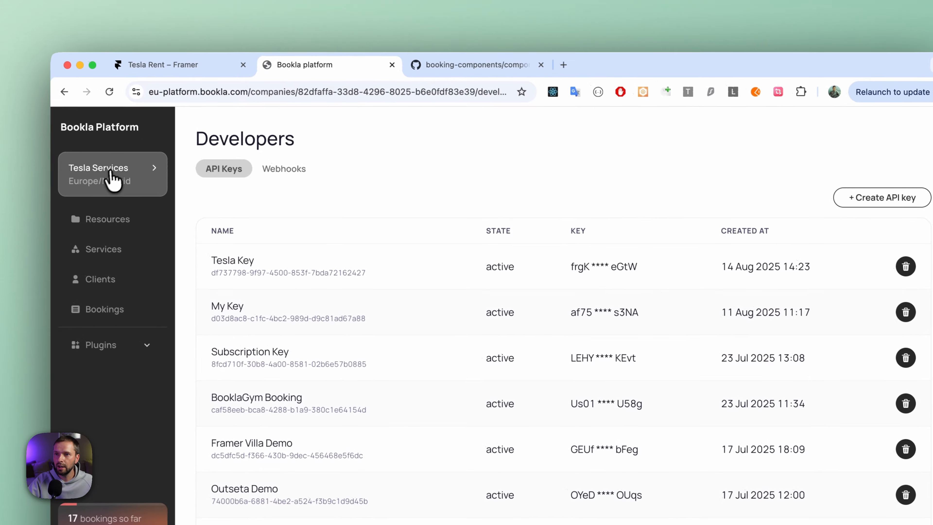
click(76, 158)
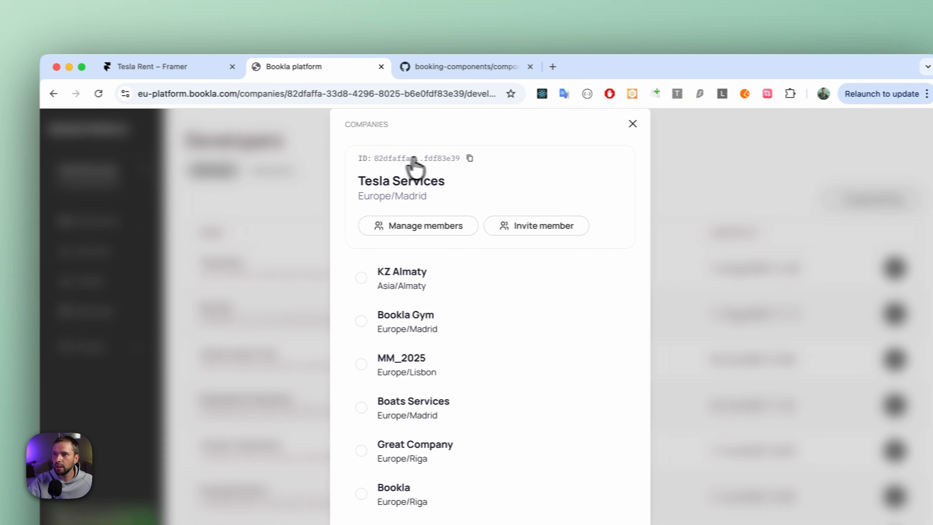
click(484, 159)
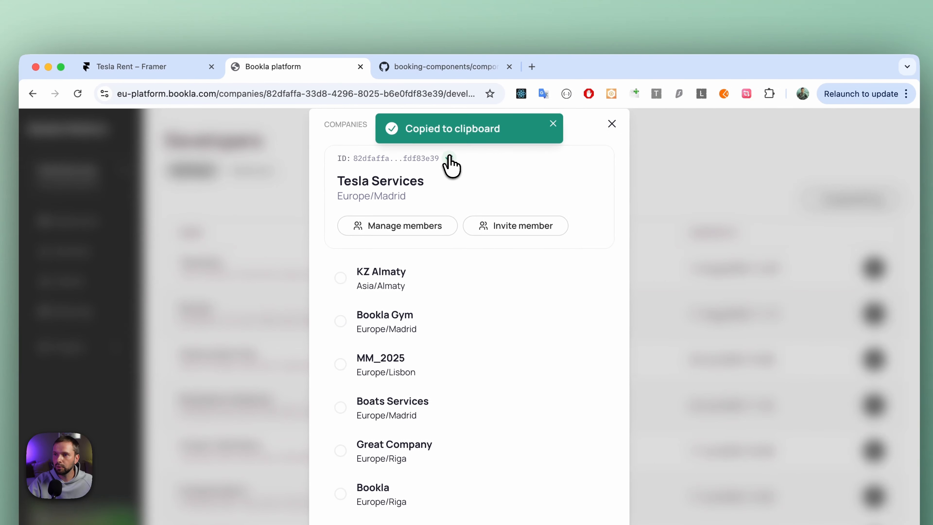
click(613, 125)
click(157, 69)
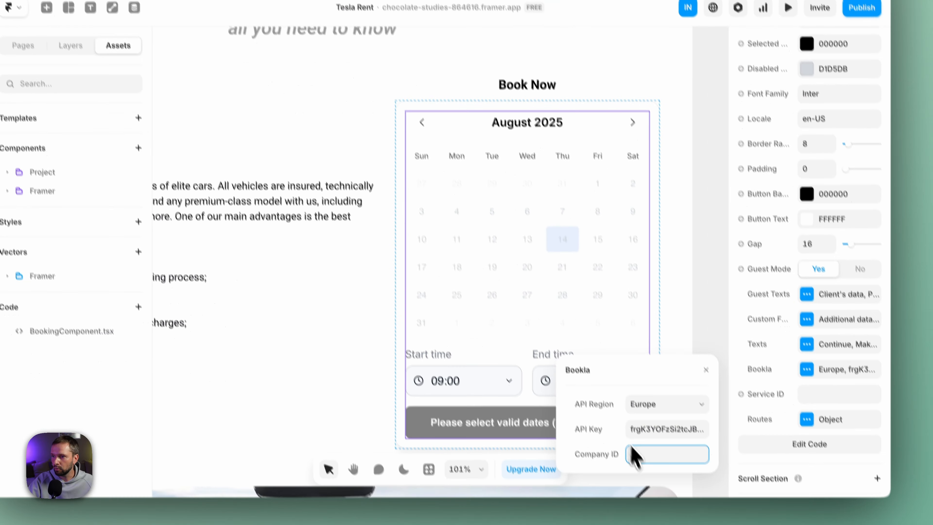
key(ctrl+v)
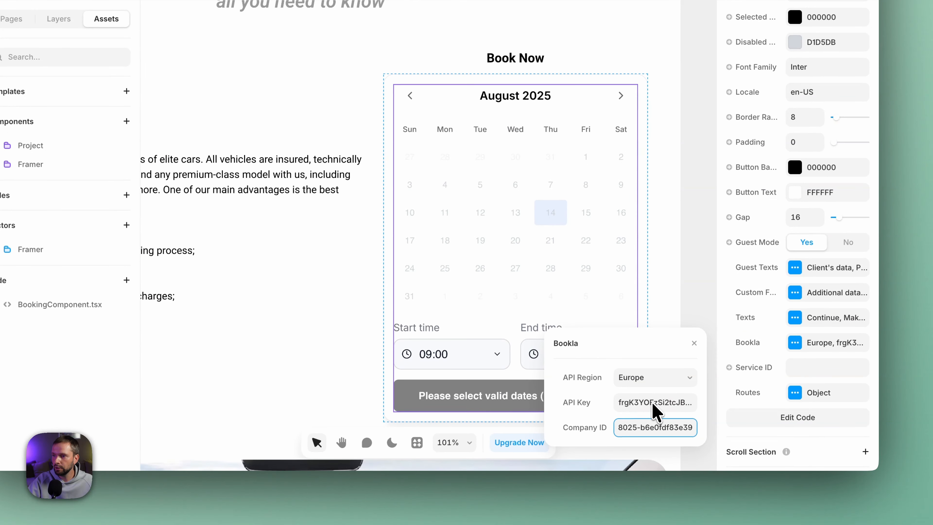
click(694, 343)
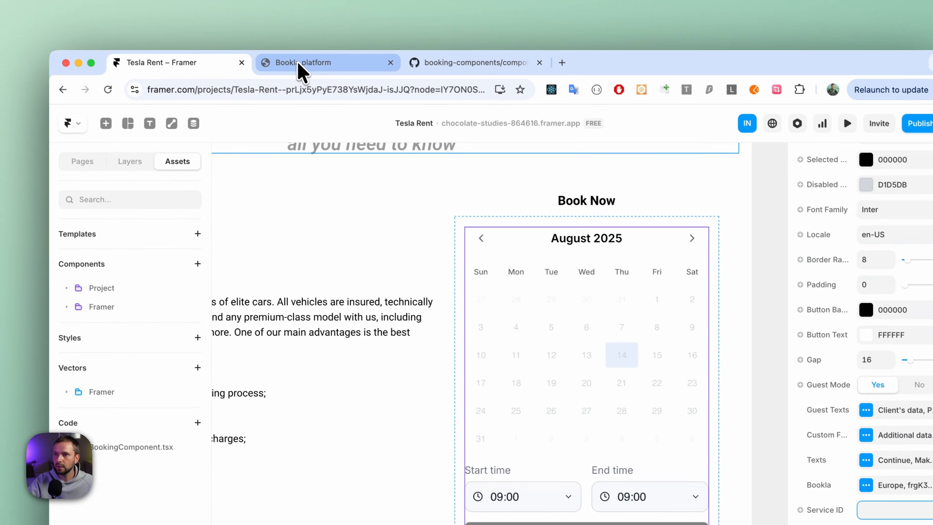
Copy the Tesla Model Y Rental service's ID from the Bookla platform and paste it into the Framer component's Service ID property.
click(298, 66)
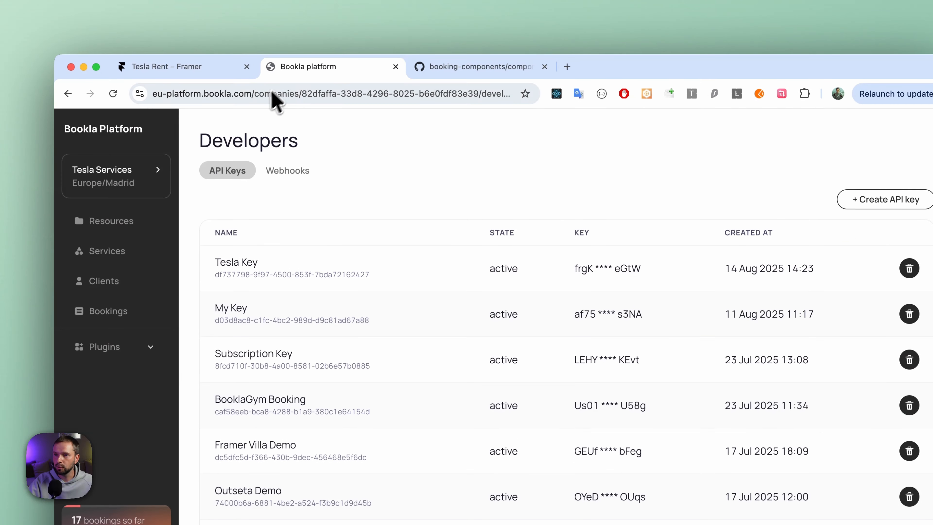
click(117, 252)
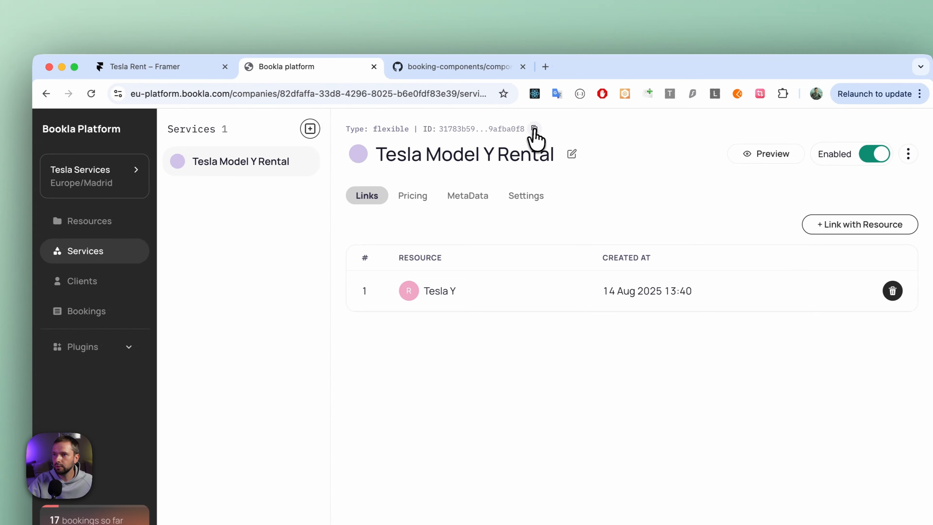
click(556, 129)
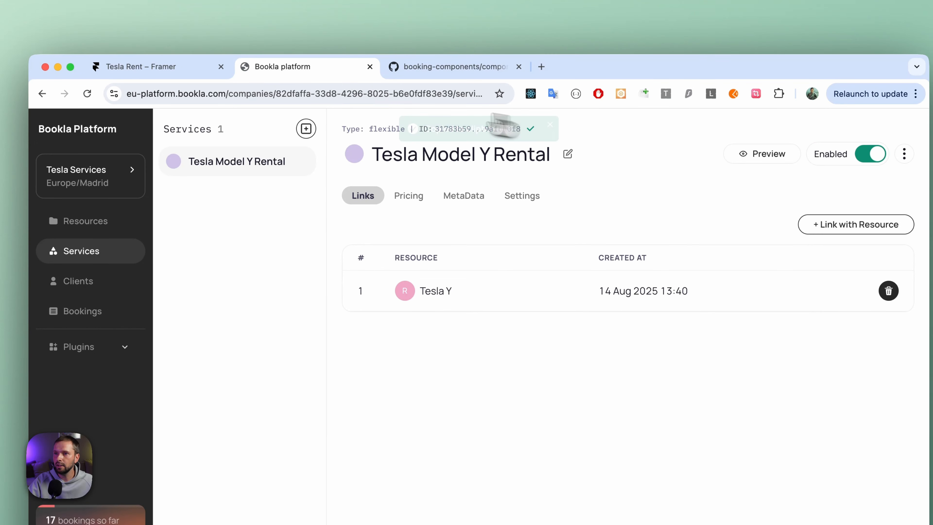
click(191, 73)
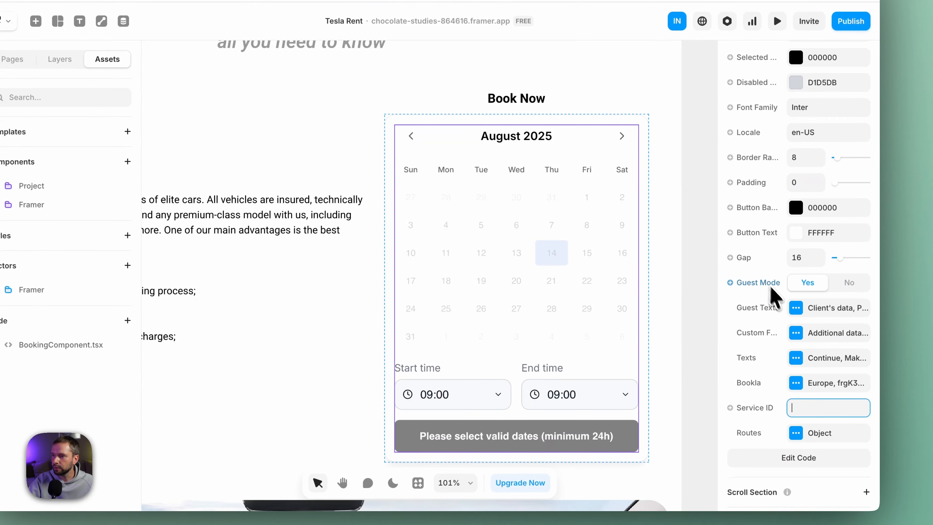
key(super+v)
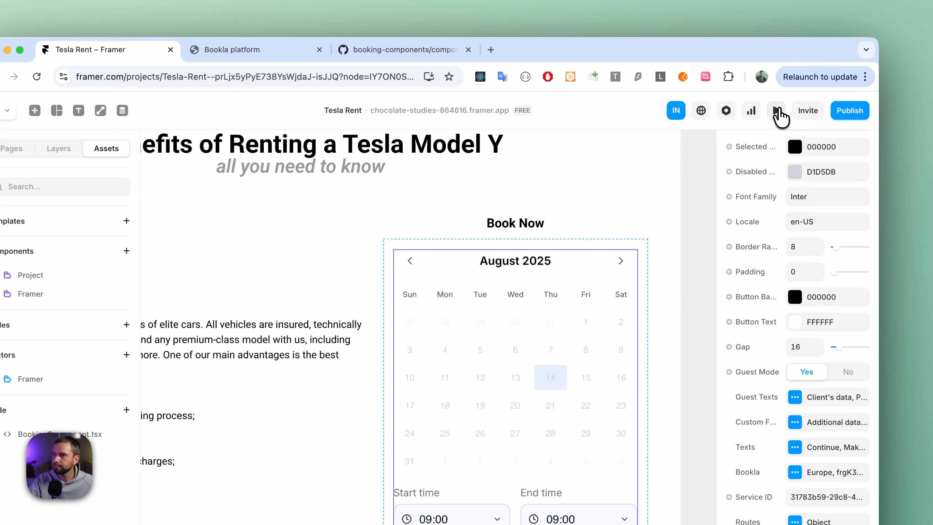
Preview the site and select the rental dates August 18 to August 26, 2025 in the Book Now calendar.
click(777, 111)
click(730, 164)
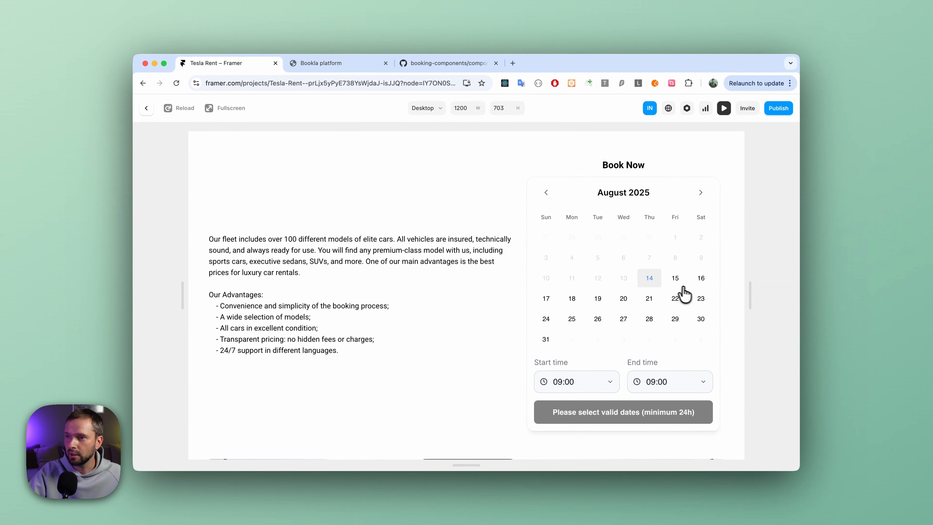
scroll(669, 290, up, 2)
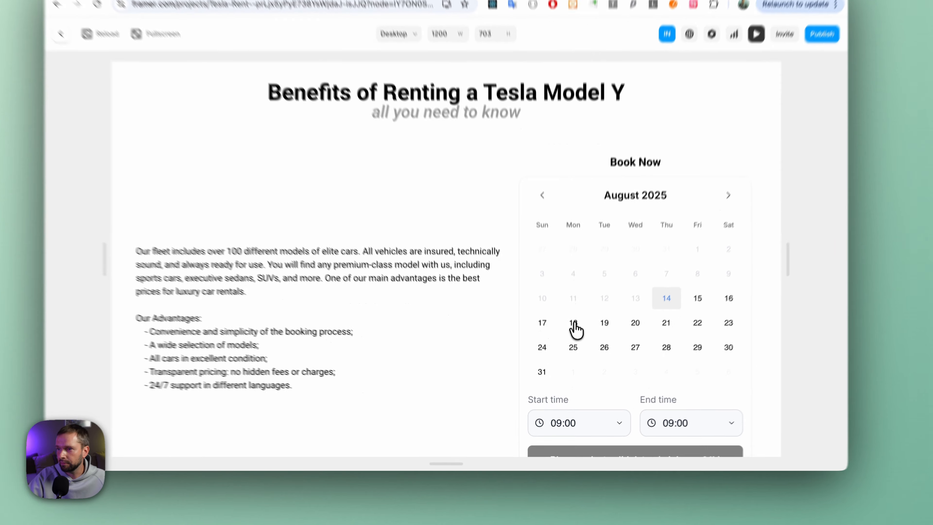
click(572, 348)
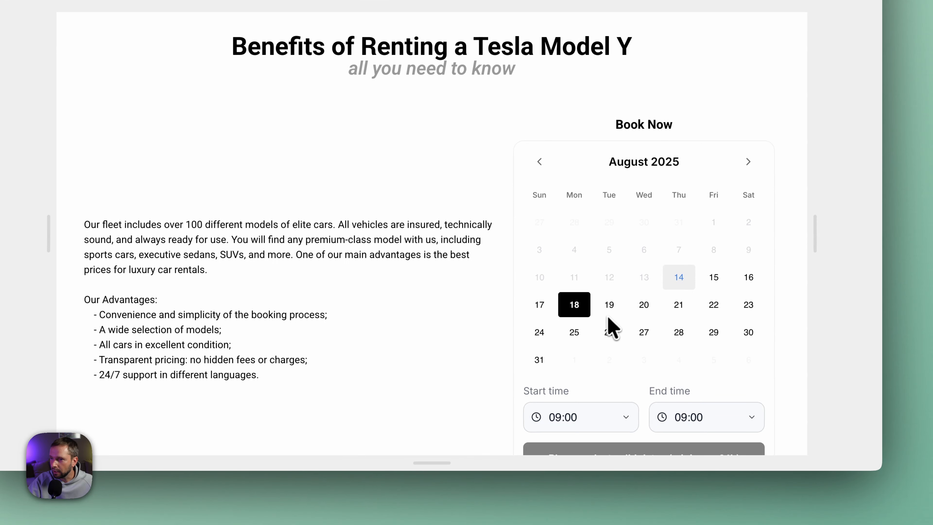
click(612, 333)
scroll(612, 330, down, 3)
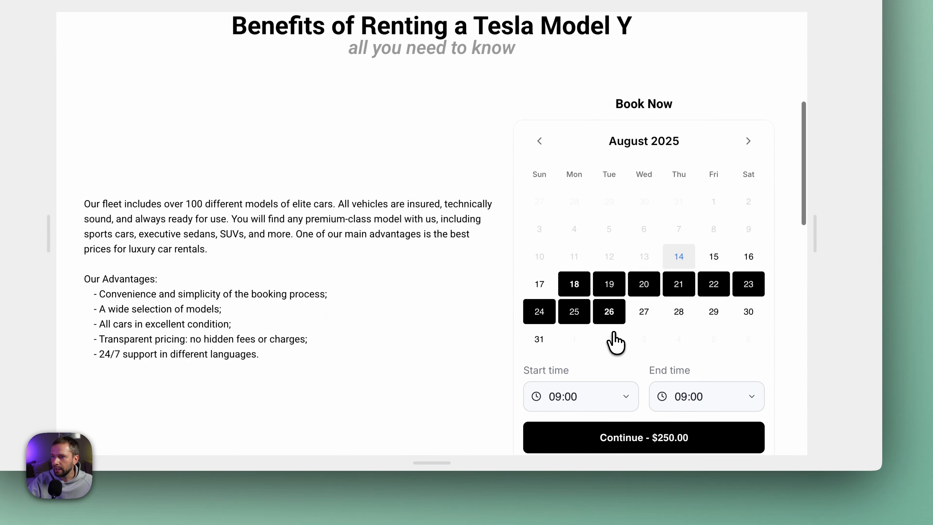
Set the rental's start time to 08:00 and its end time to 14:00.
click(607, 342)
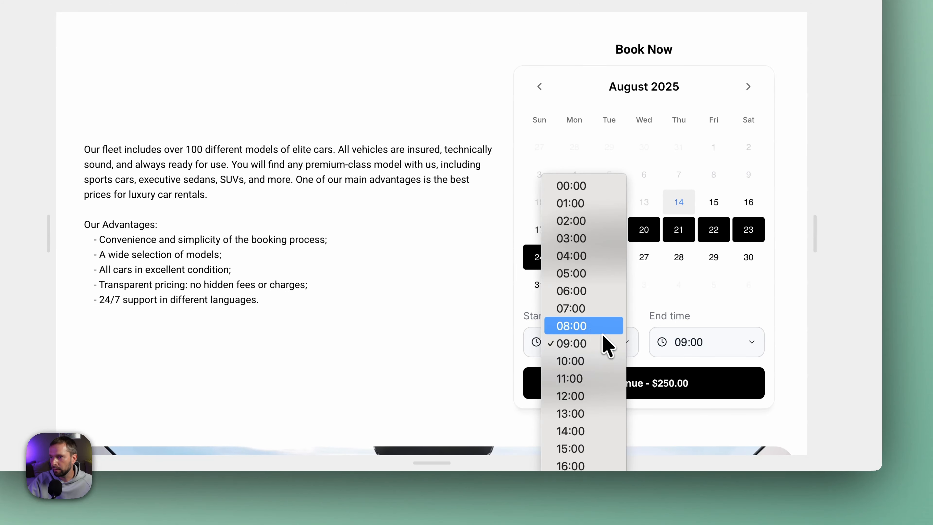
click(591, 329)
click(718, 344)
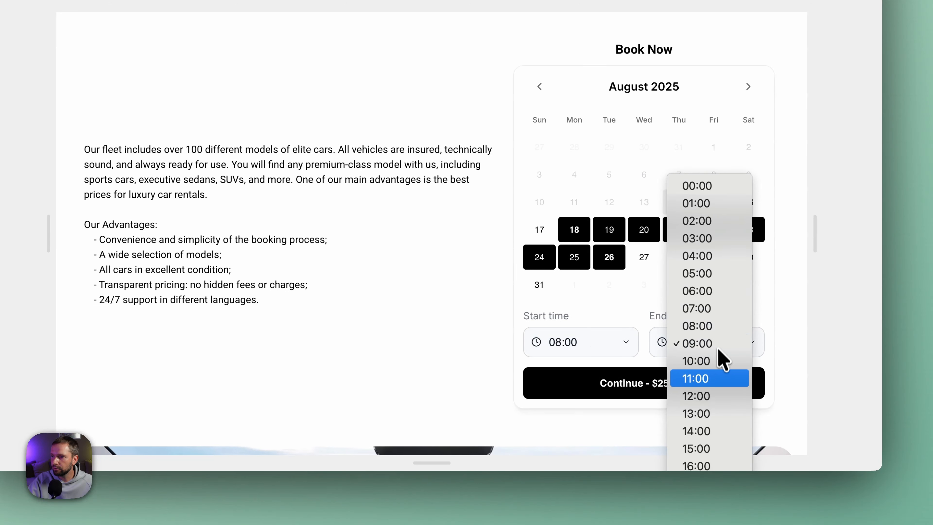
click(702, 437)
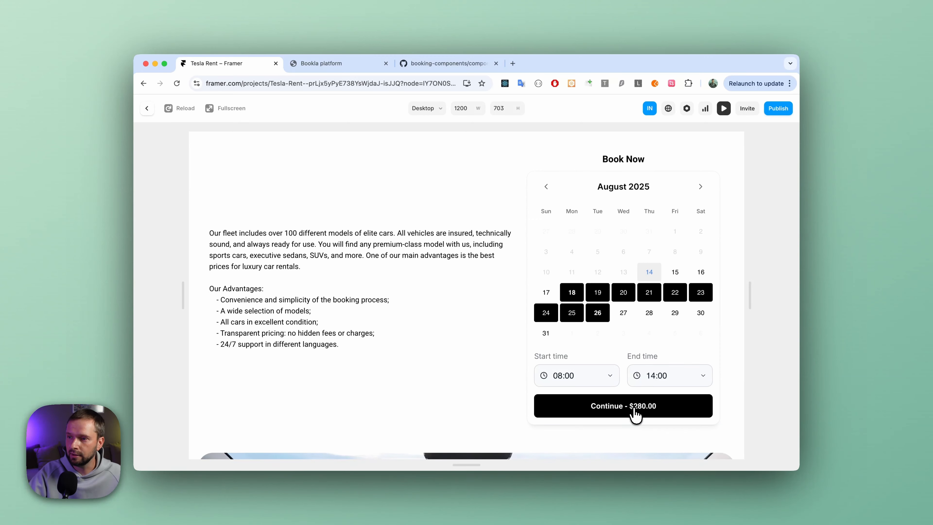
Continue to the client data form and examine its first name, last name and email fields without filling them in.
click(636, 408)
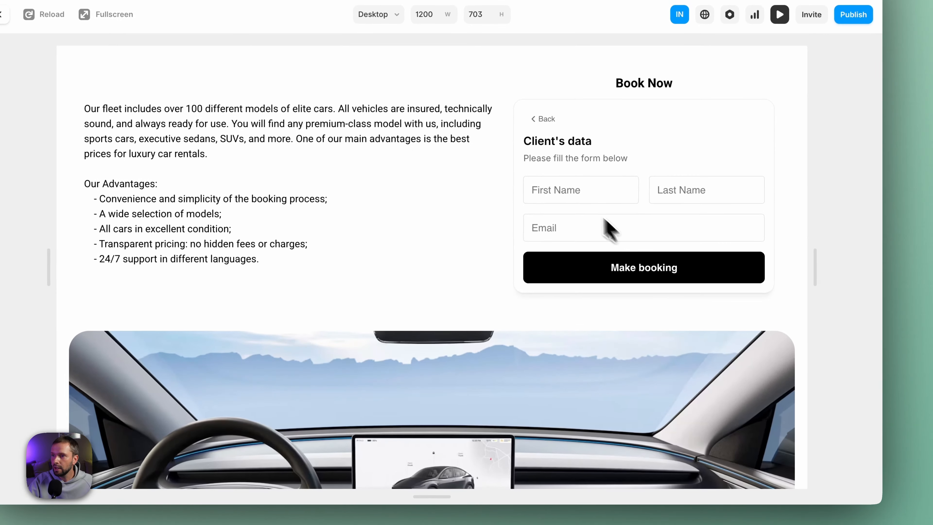
click(576, 198)
click(697, 195)
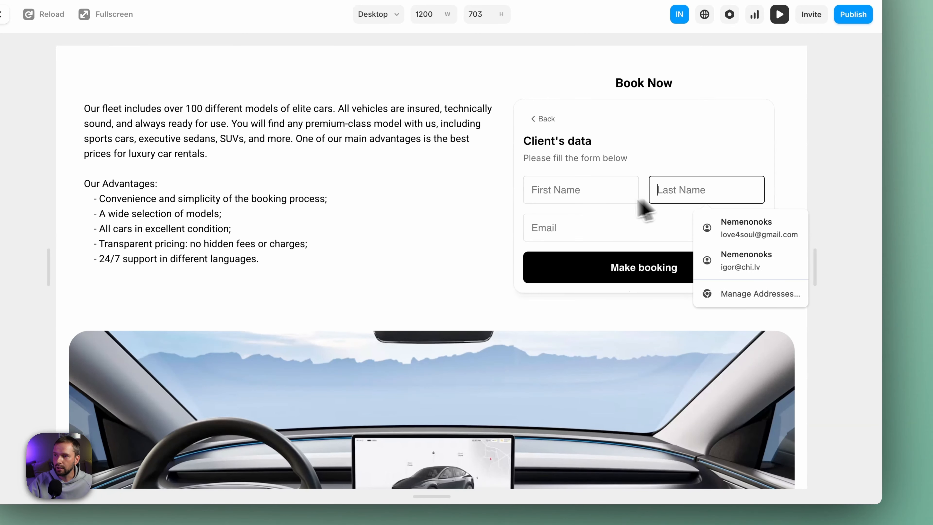
click(561, 225)
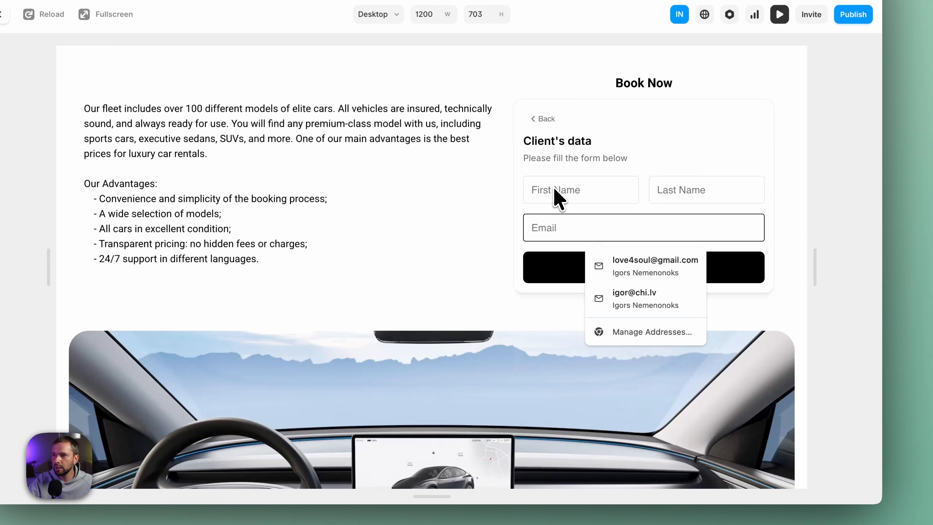
click(636, 149)
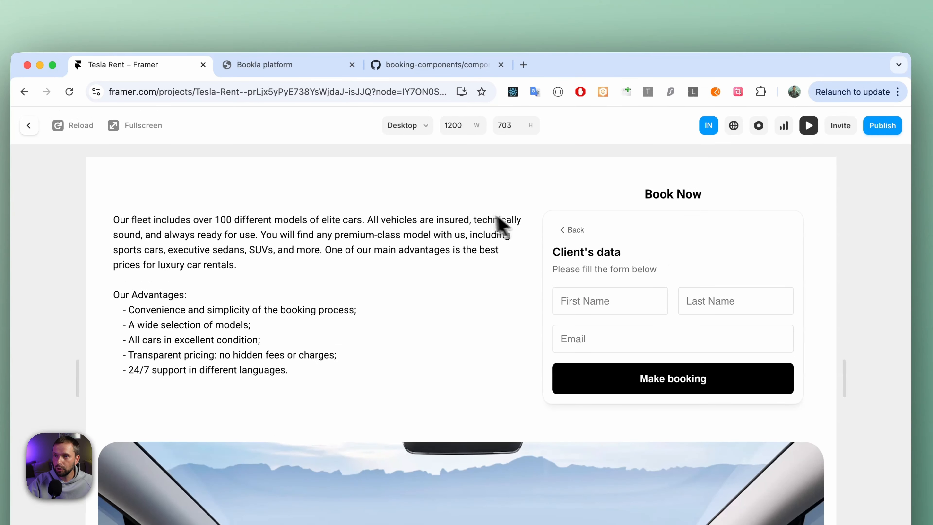
Switch to the Bookla platform's Bookings page and examine the resource timeline by month and its custom date range option.
click(265, 65)
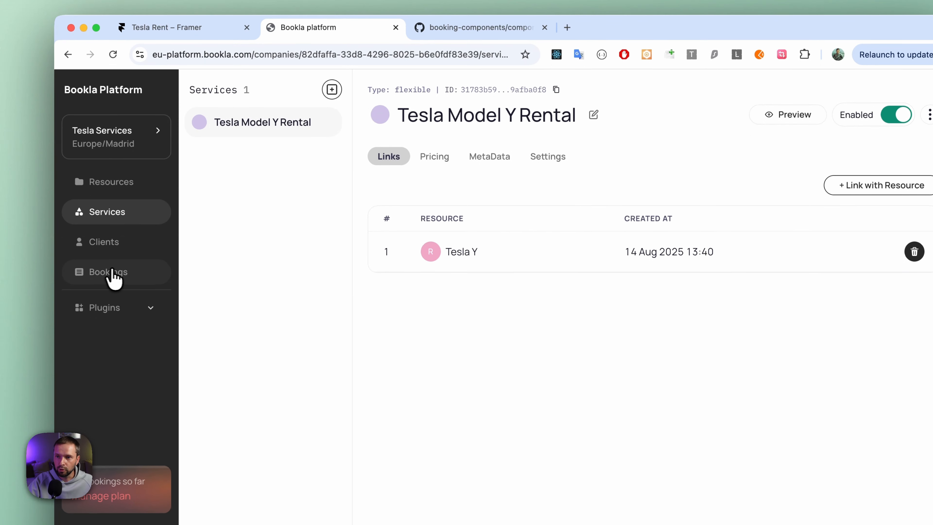
click(119, 275)
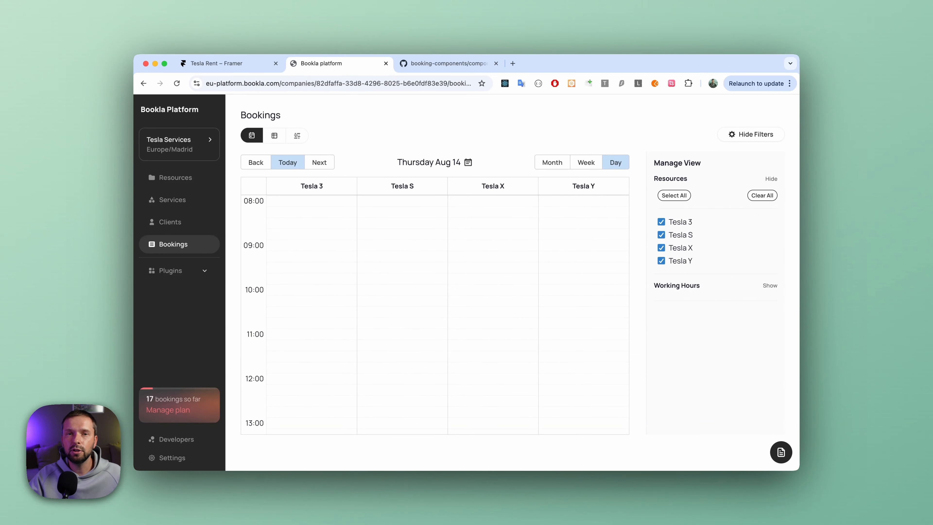
click(299, 135)
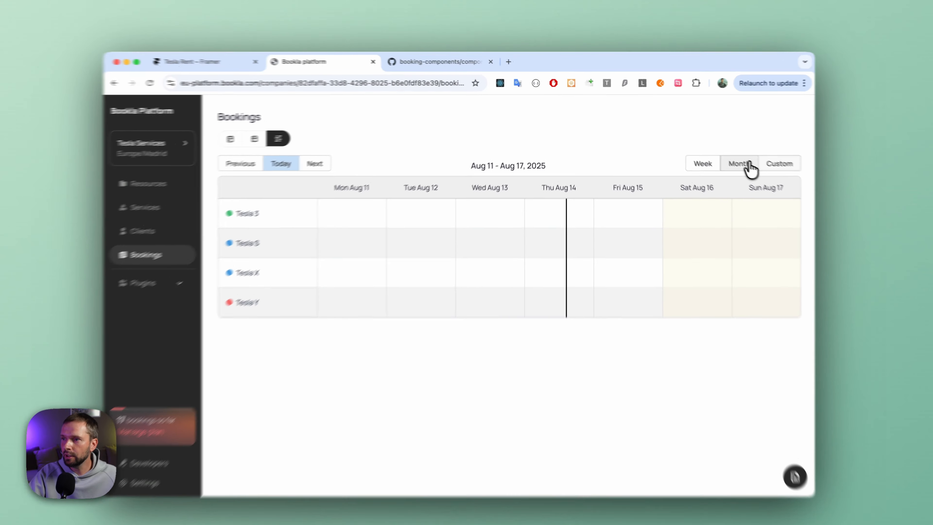
click(729, 159)
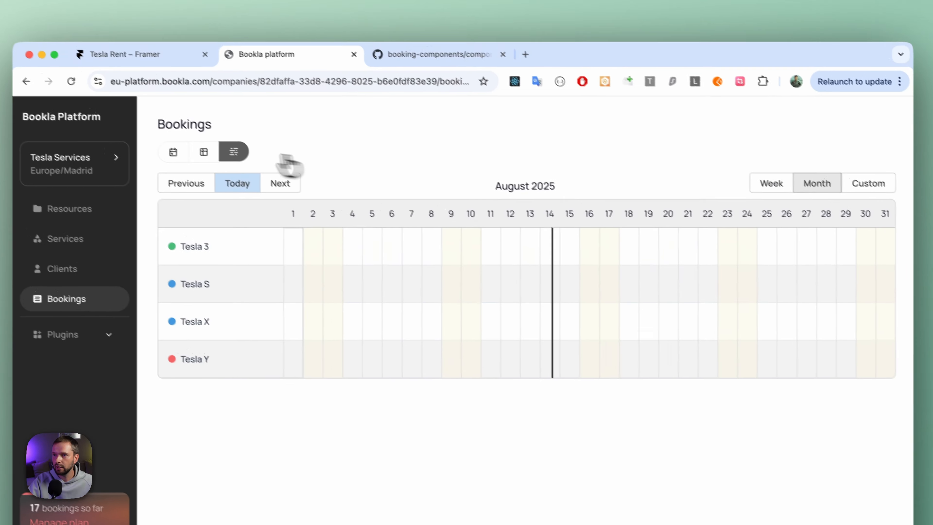
click(310, 199)
click(203, 196)
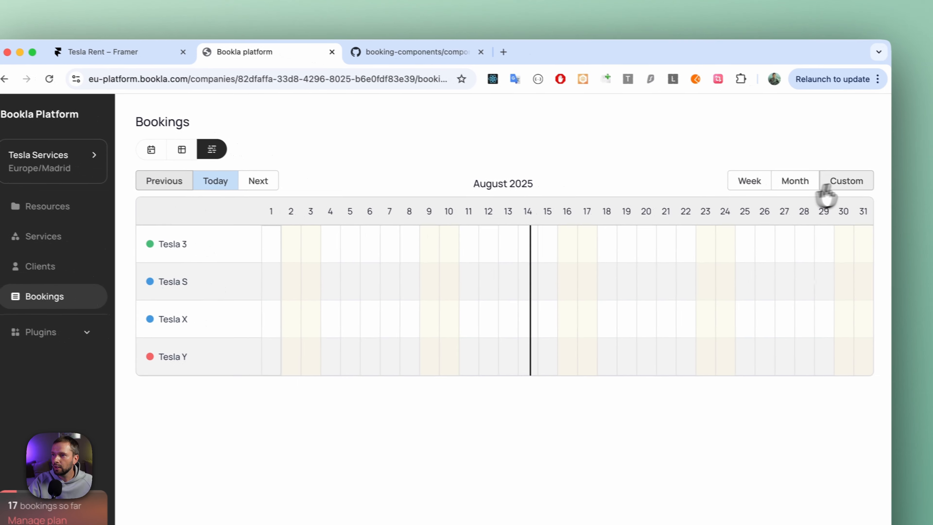
click(842, 182)
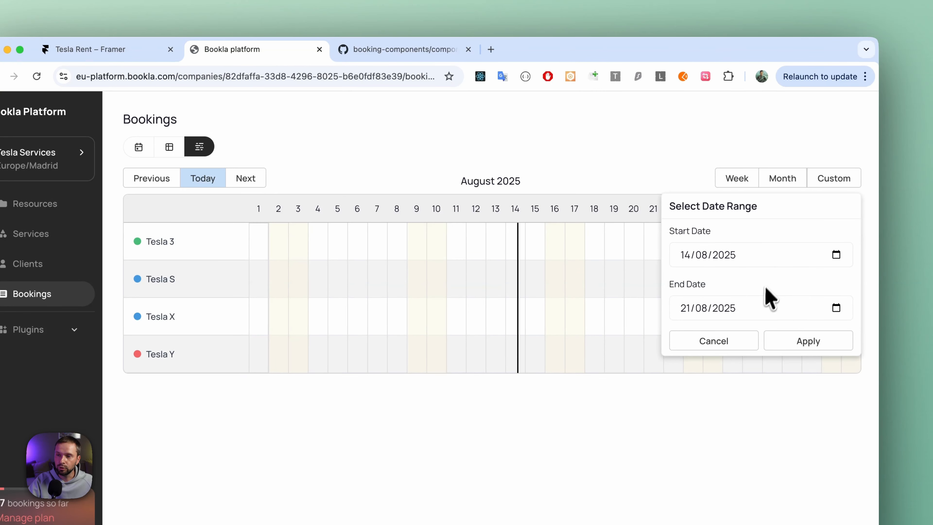
click(830, 183)
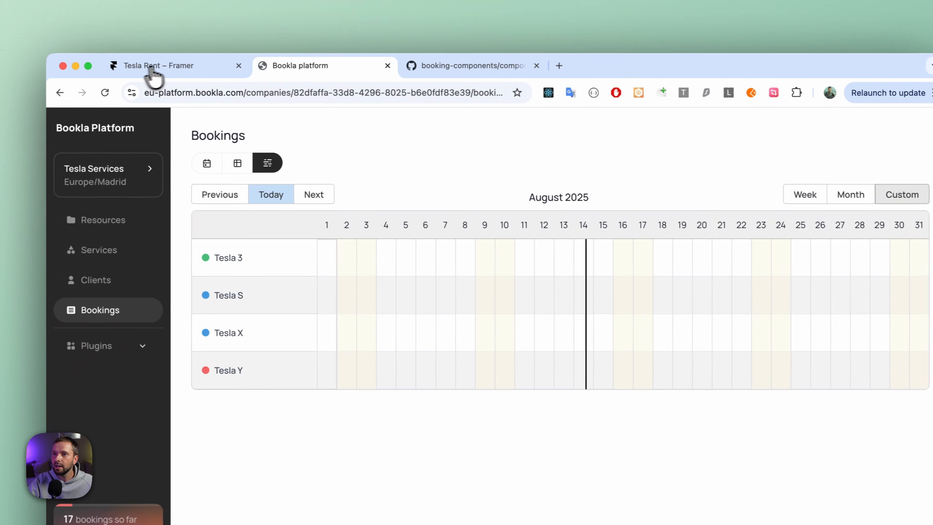
Switch back to the Tesla Rent project in Framer and leave the site preview to return to the editor.
click(103, 49)
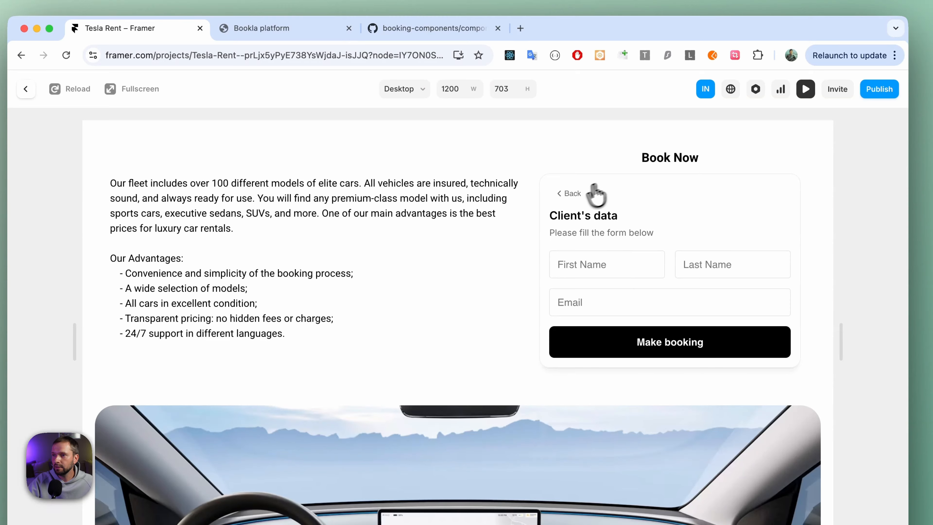
click(571, 194)
click(26, 88)
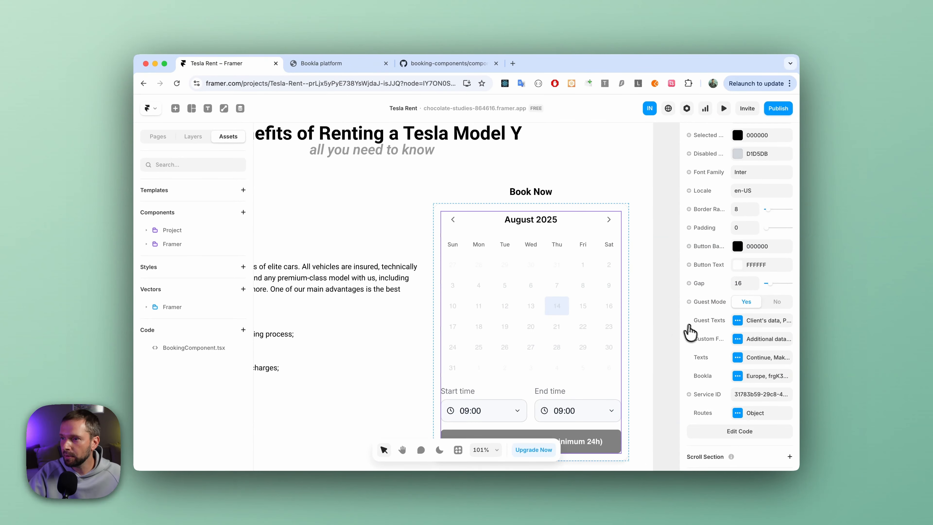
Add a field labelled Company to the booking component's custom form.
click(737, 339)
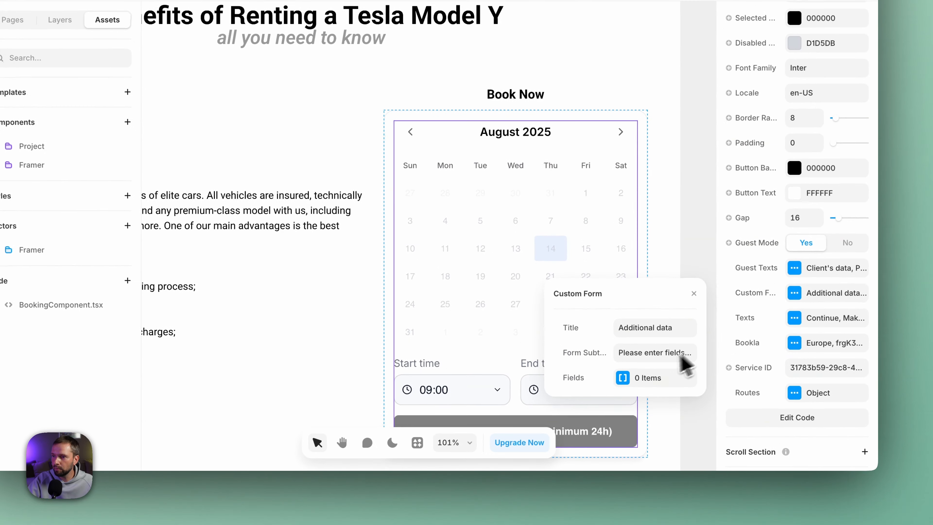
click(629, 381)
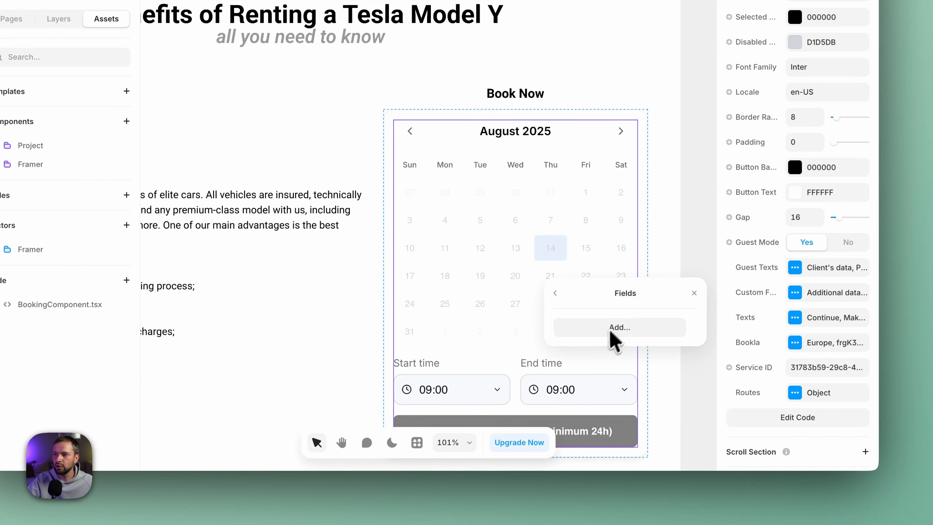
click(585, 323)
click(588, 319)
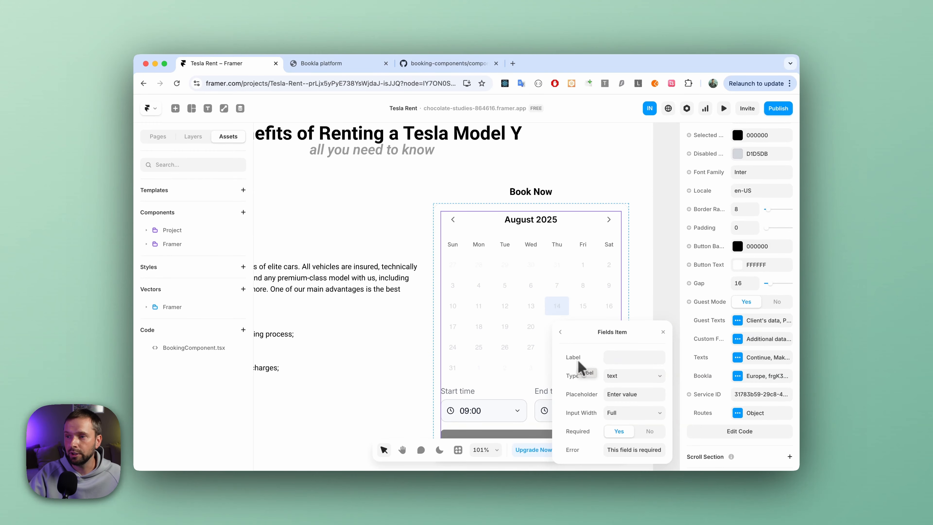
click(618, 356)
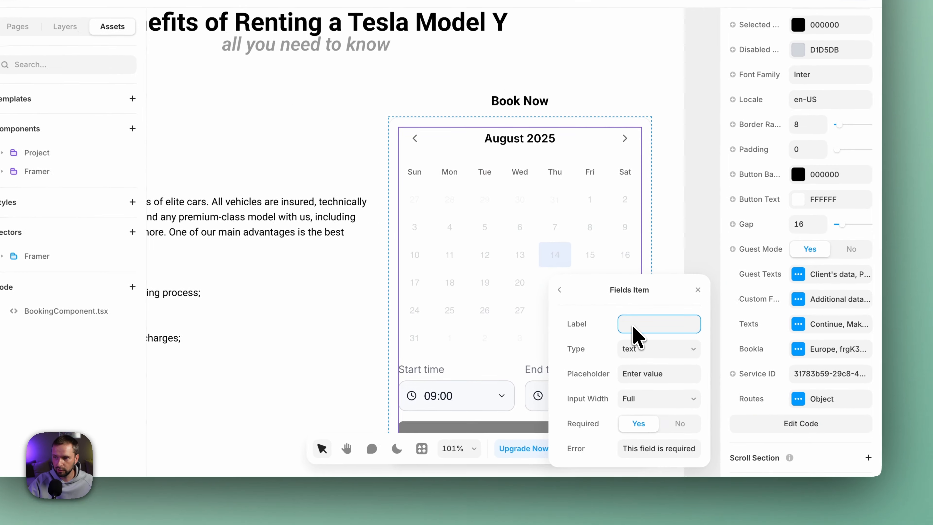
text(Company)
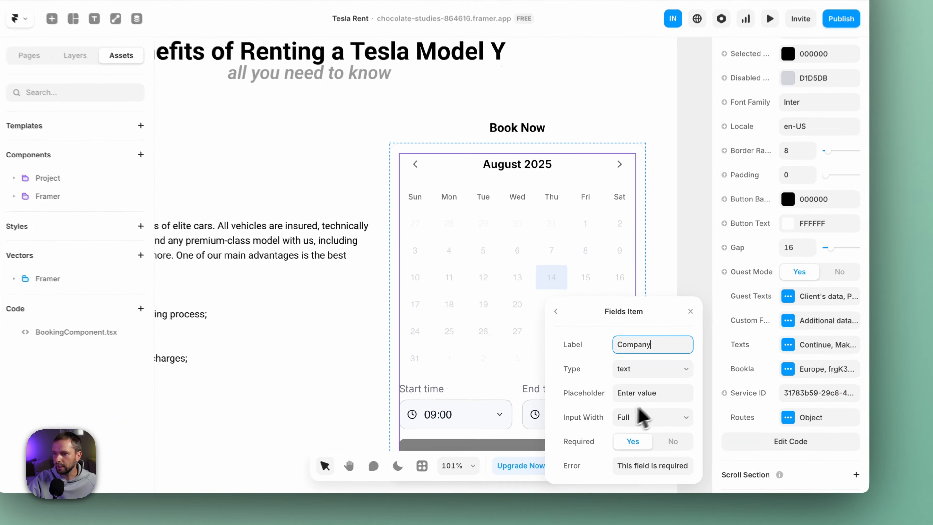
click(560, 332)
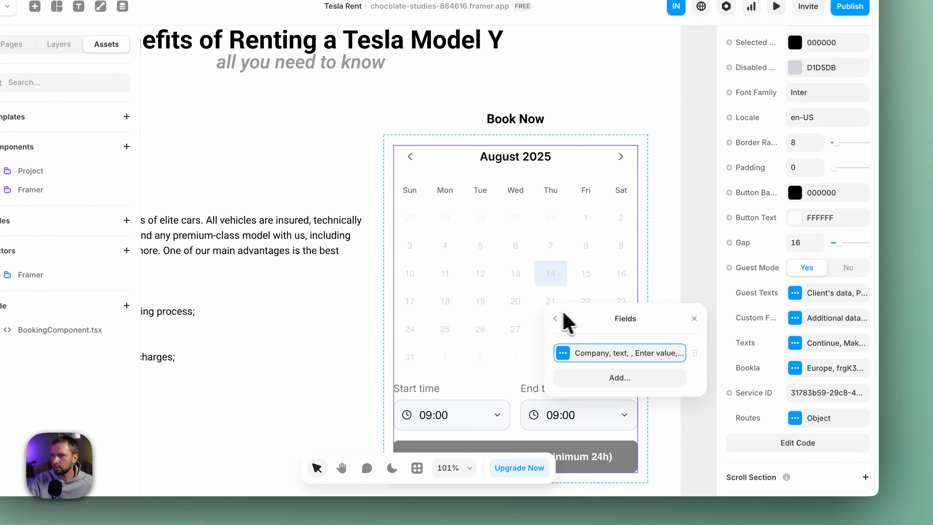
click(694, 319)
Preview the site and select the rental dates August 18 to August 20, 2025 in the Book Now calendar.
click(776, 6)
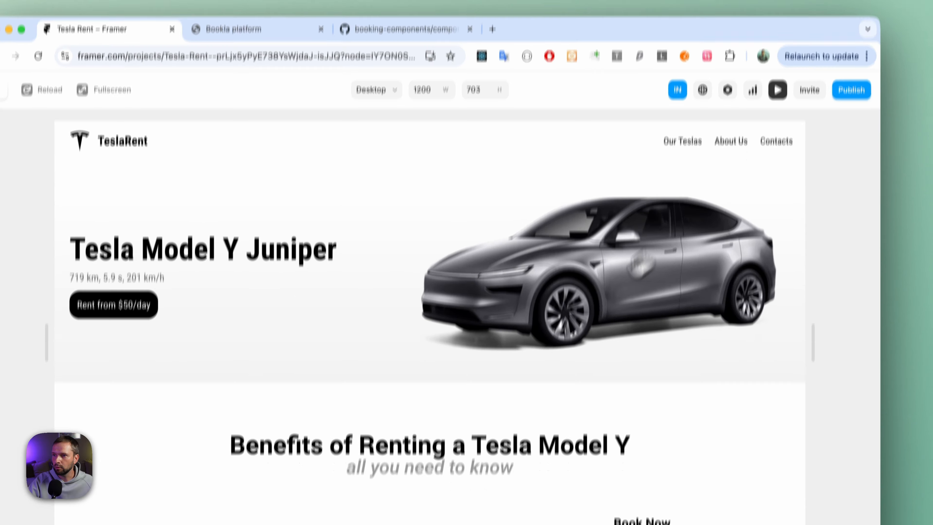
scroll(573, 277, down, 10)
scroll(625, 202, up, 4)
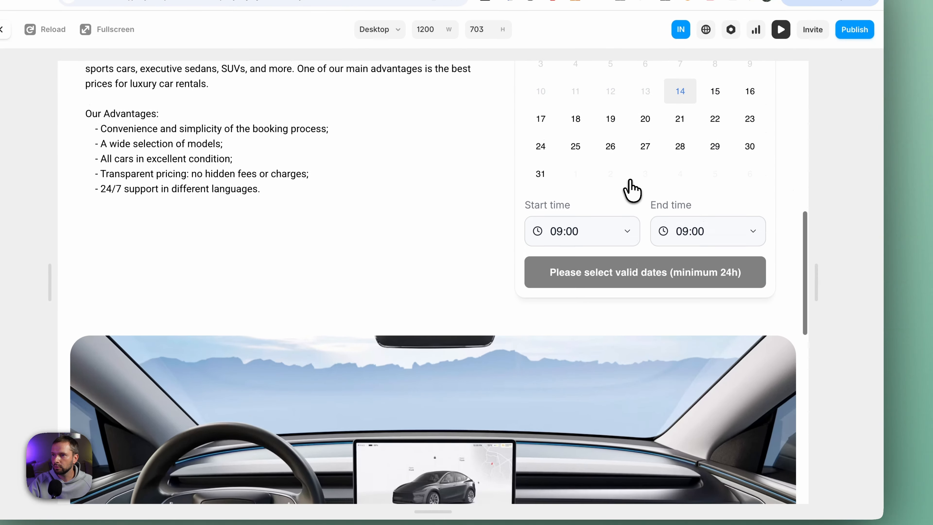
scroll(632, 191, up, 3)
click(575, 231)
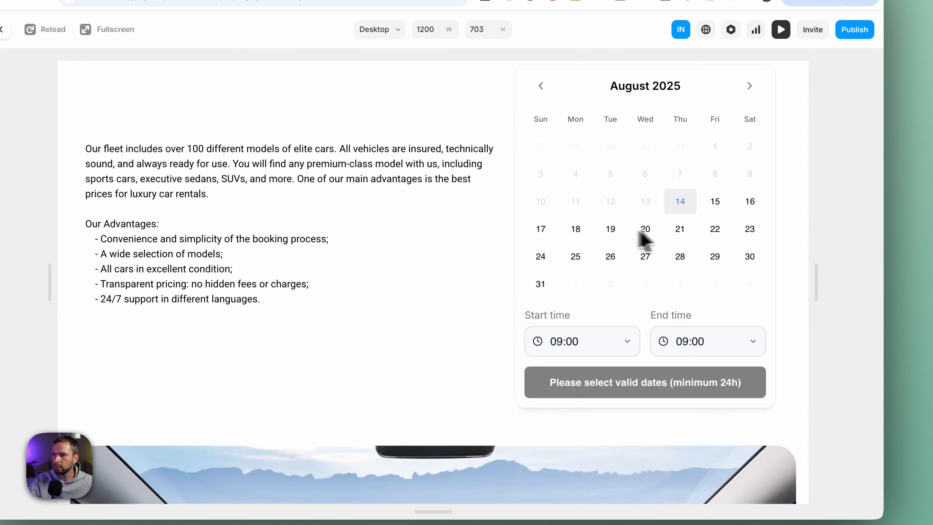
click(573, 231)
click(641, 232)
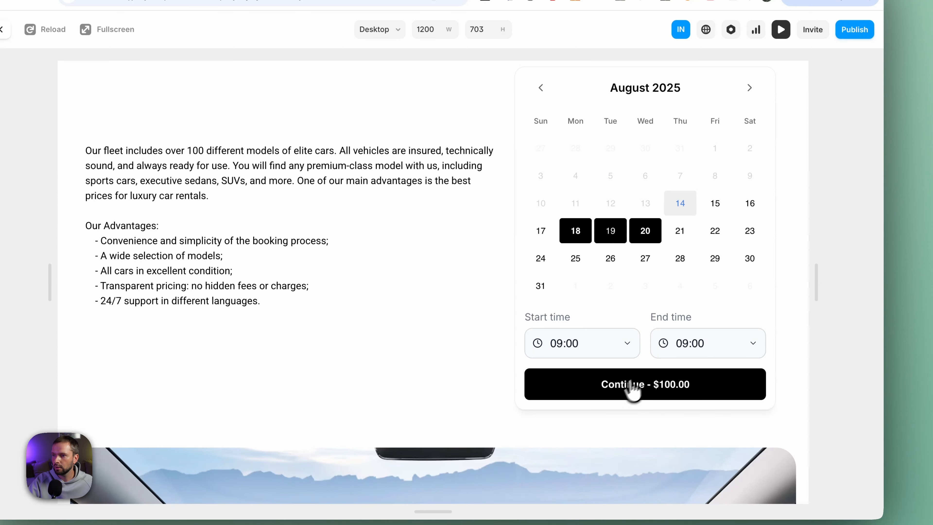
Continue to the client data form, check its Company field, and leave the preview.
click(637, 391)
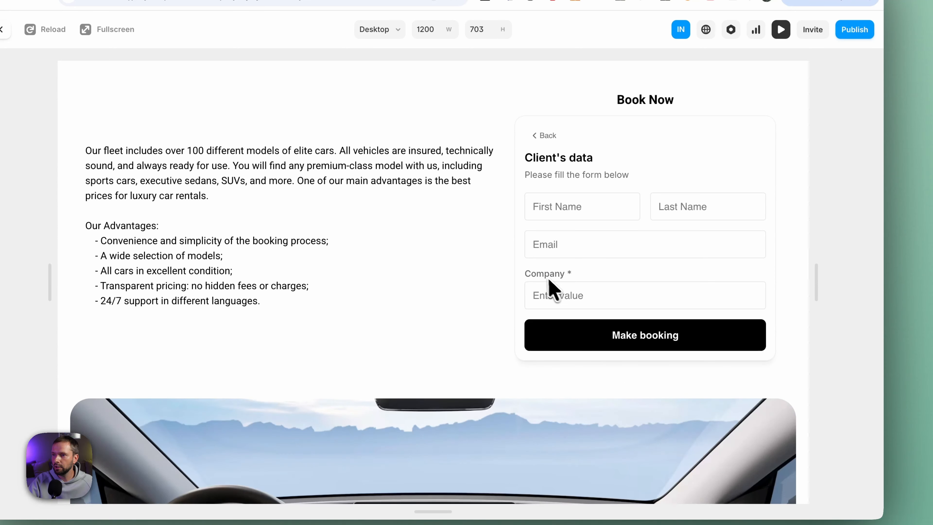
click(537, 292)
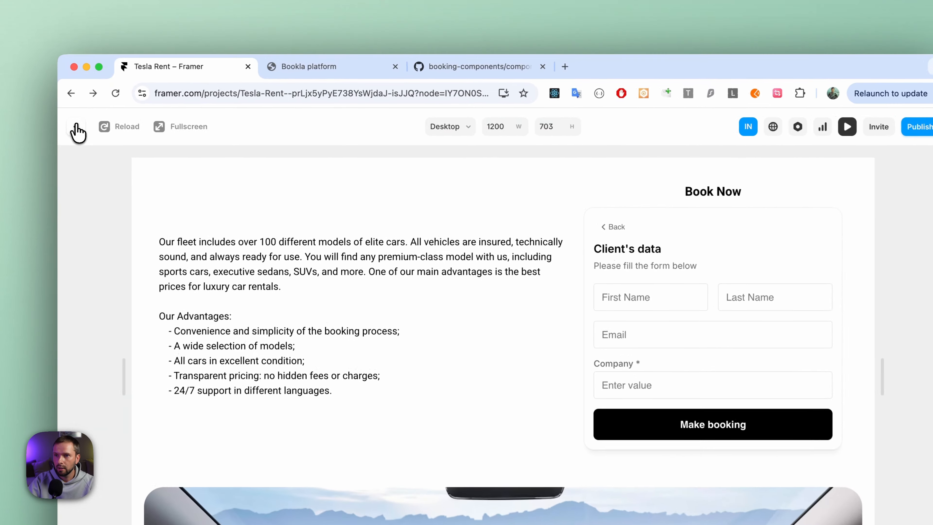
click(147, 108)
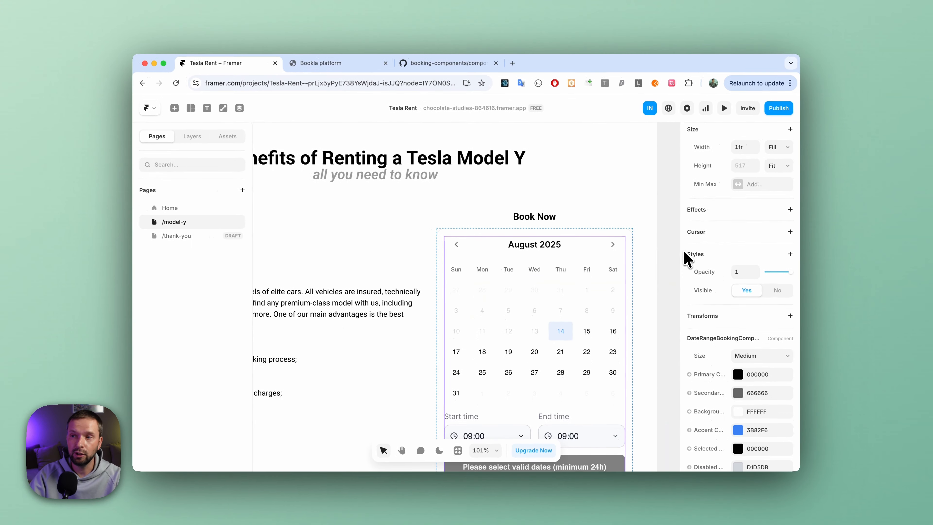
Set the booking component's Confirmed route to link to the /thank-you page.
scroll(713, 320, down, 4)
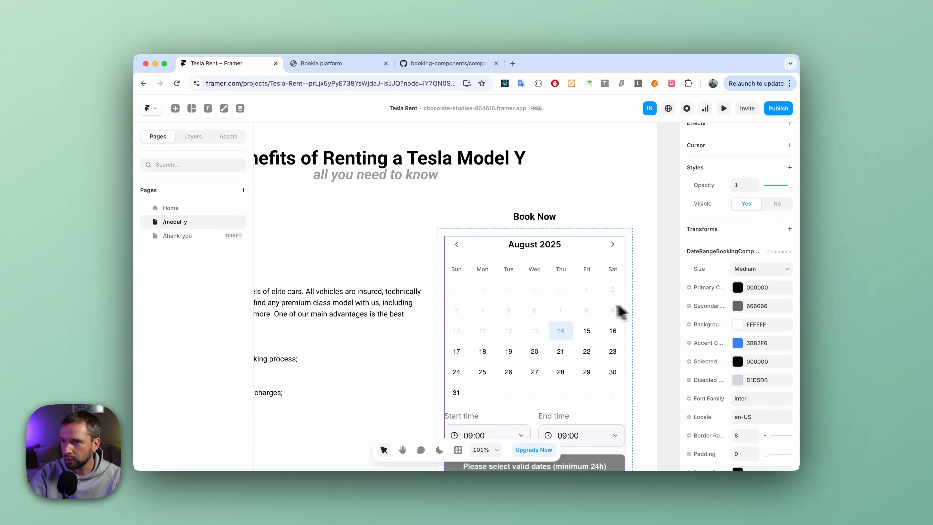
scroll(716, 285, down, 10)
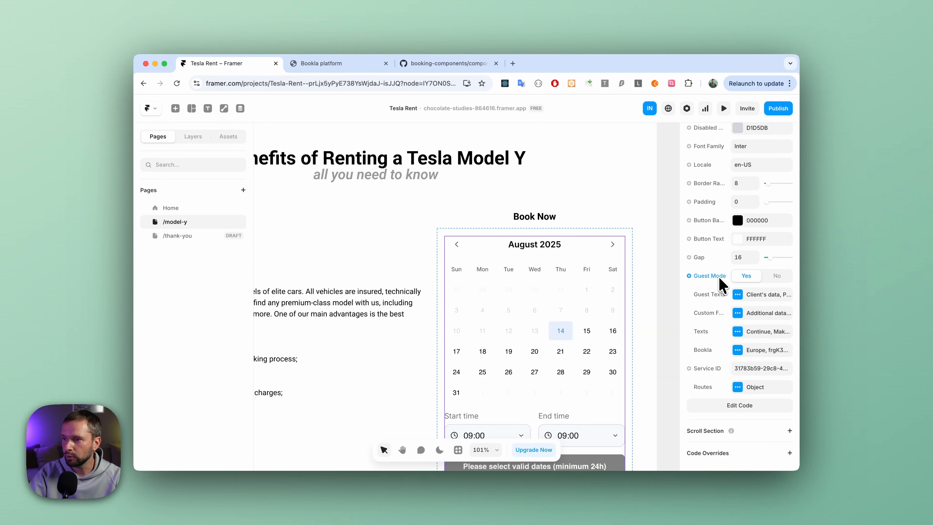
click(738, 386)
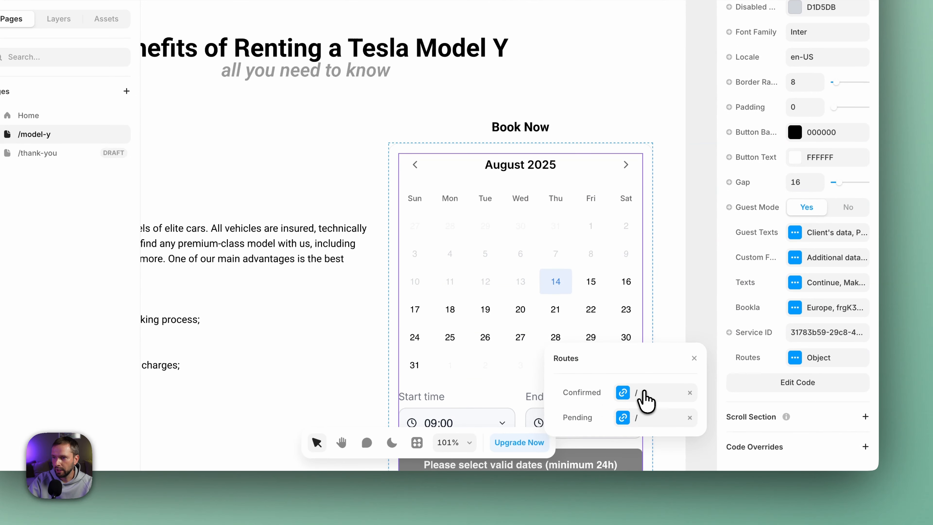
click(645, 395)
click(652, 395)
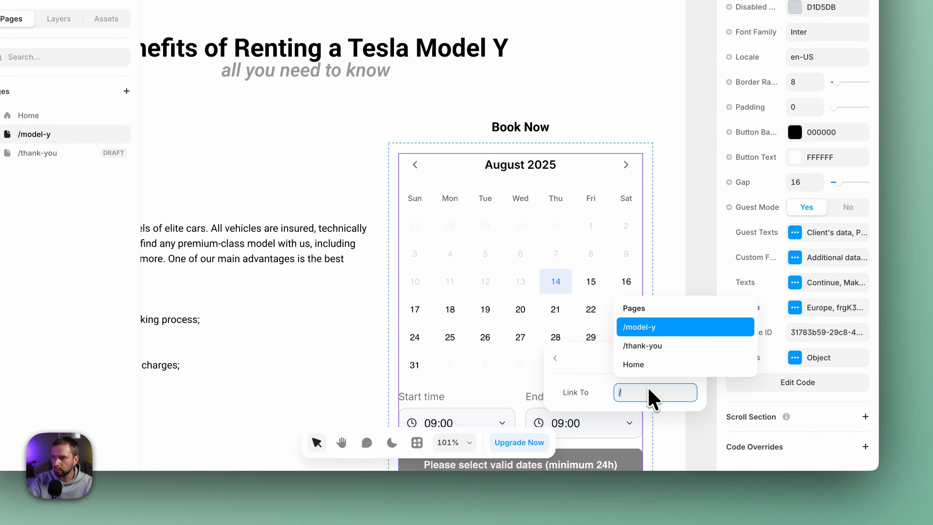
click(656, 358)
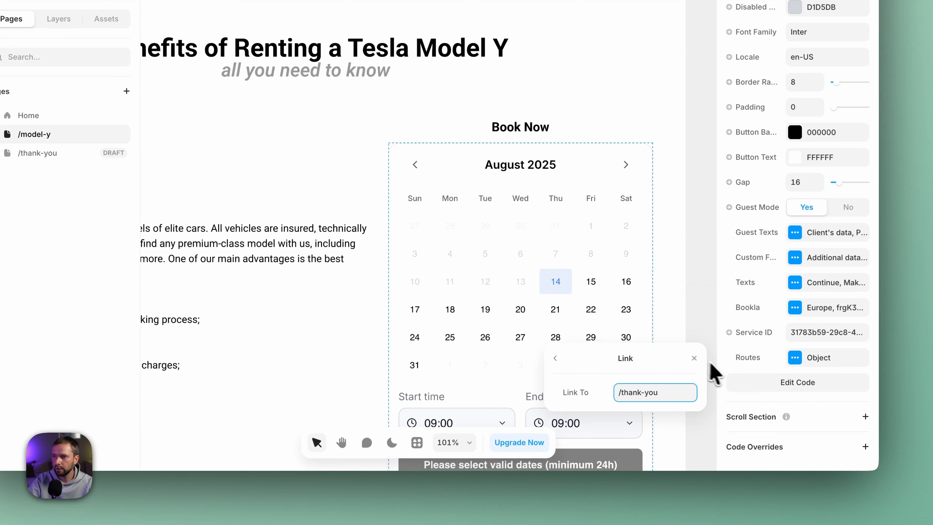
click(695, 358)
Open the /thank-you page, remove its draft status, and publish the site update.
click(117, 246)
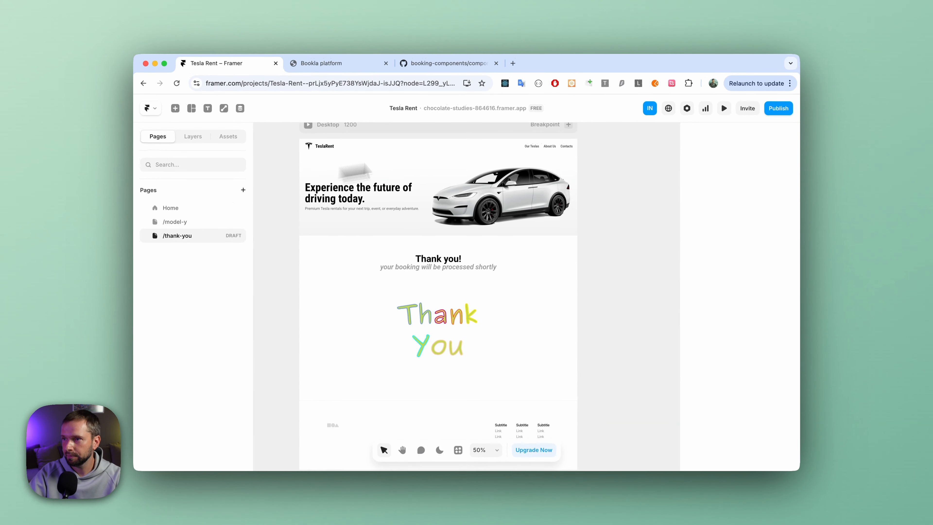
click(778, 108)
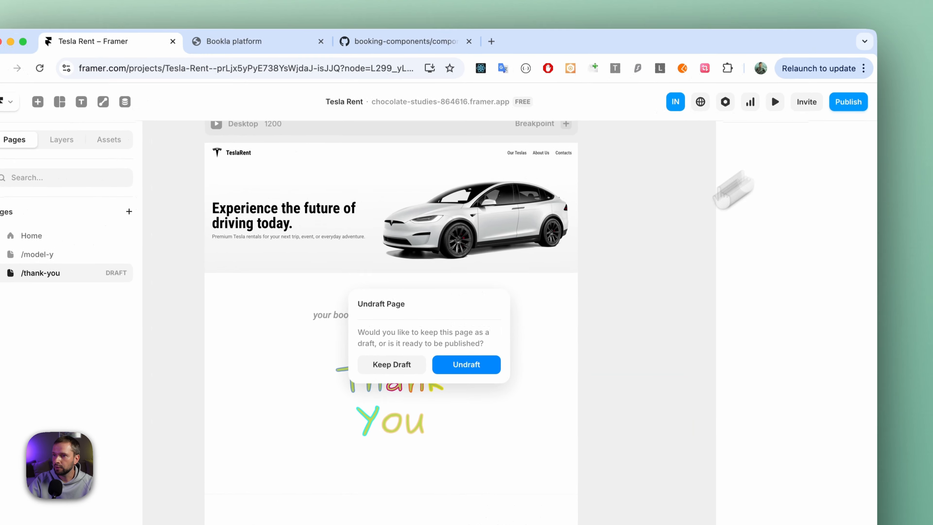
click(507, 308)
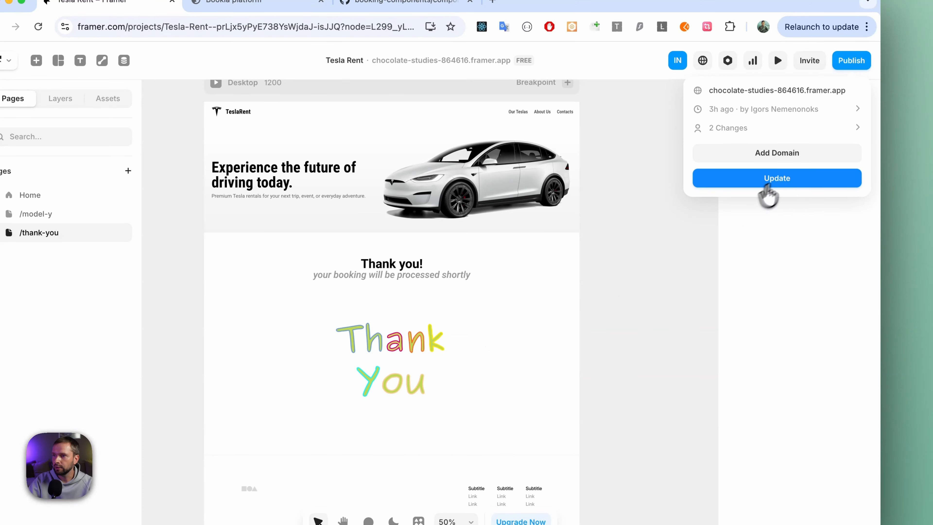
click(790, 180)
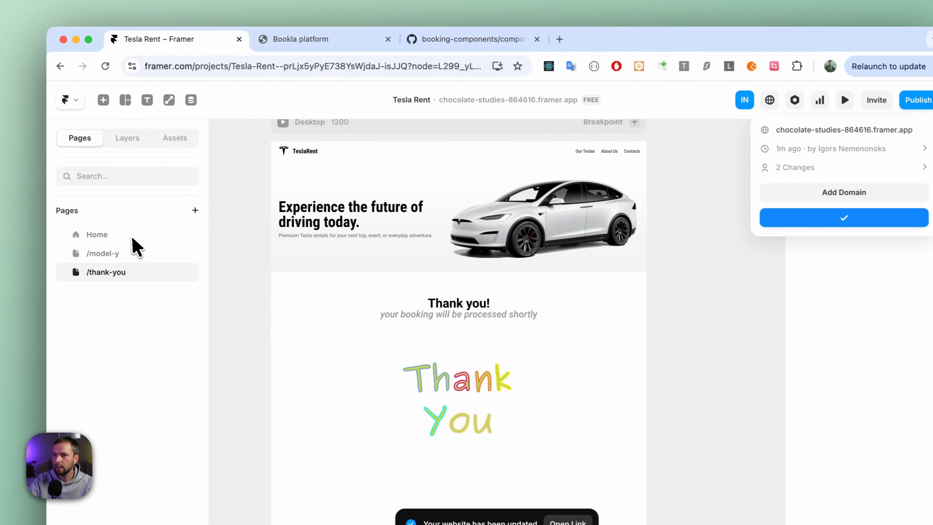
Return to the Home page, open the published site, and go to its Tesla Model Y page.
click(127, 243)
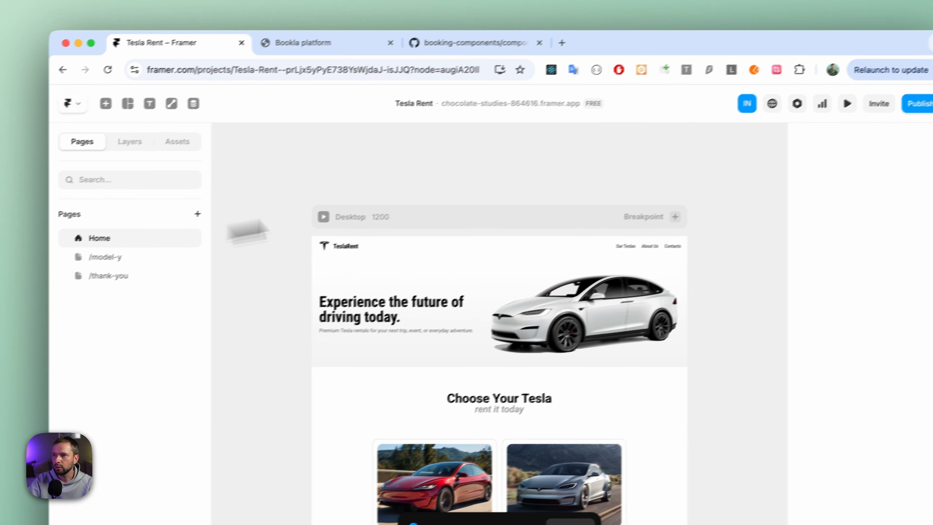
click(915, 99)
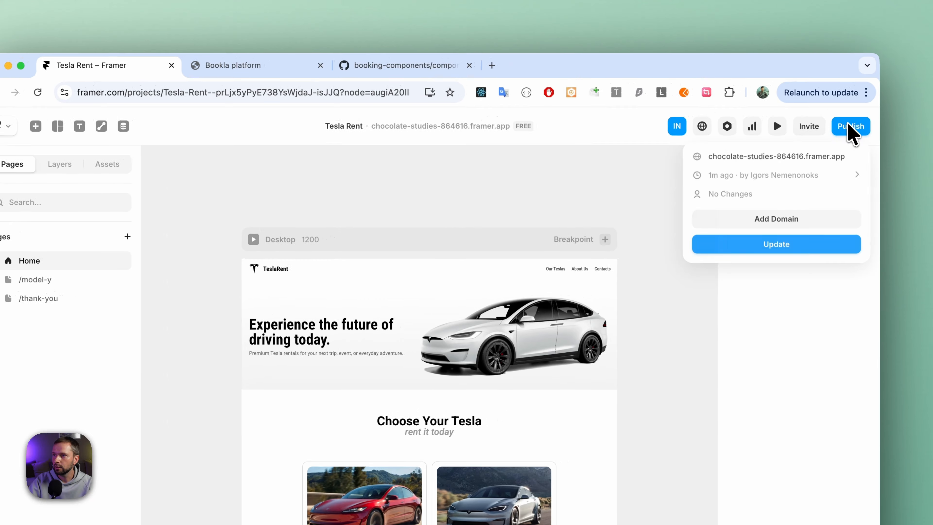
click(775, 157)
scroll(494, 200, down, 10)
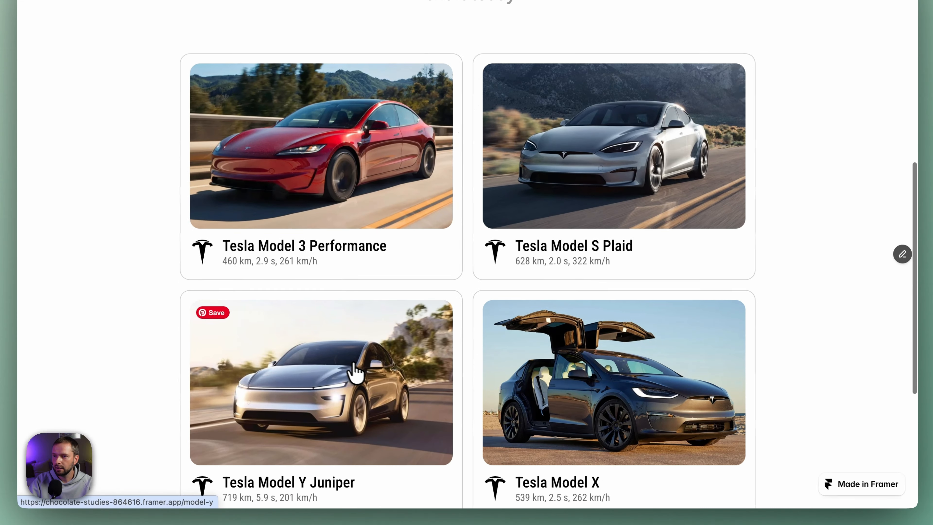
click(312, 372)
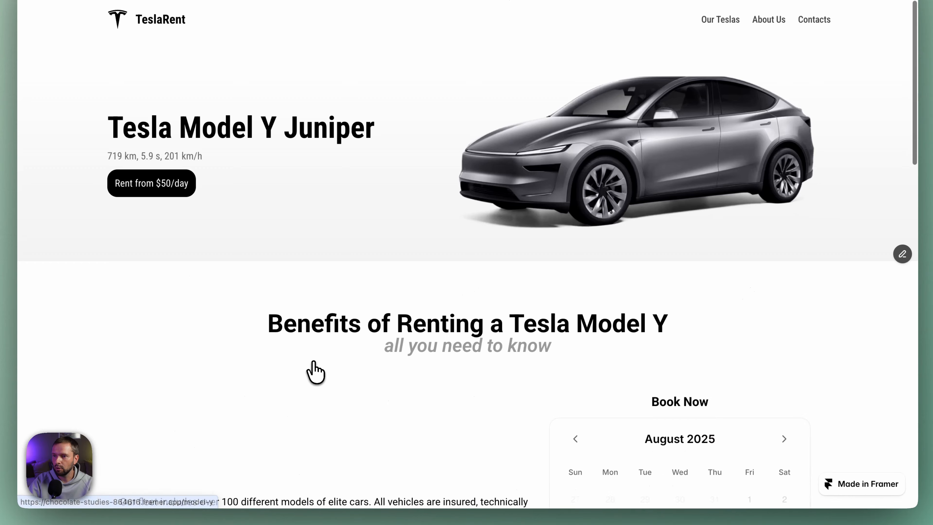
Select August 18 to August 21, 2025 in the Book Now calendar and set the rental's end time to 12:00.
scroll(499, 281, down, 8)
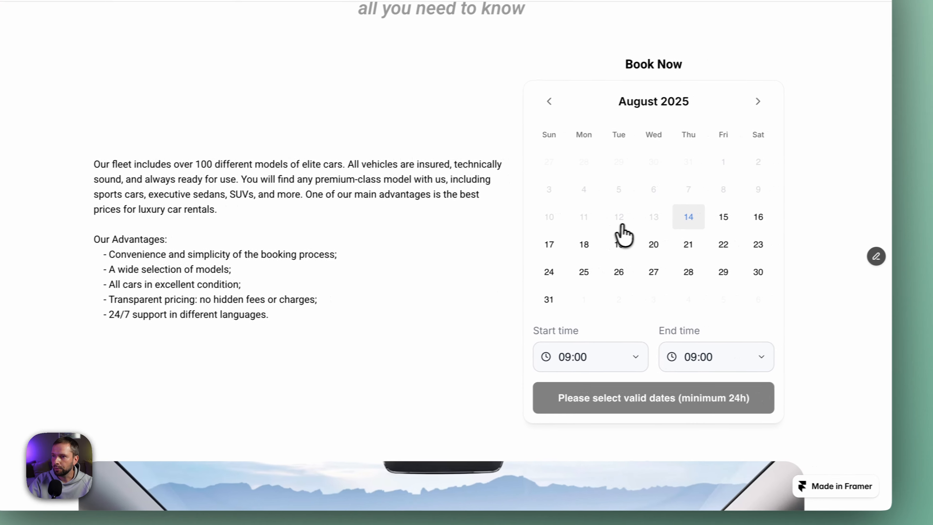
click(572, 250)
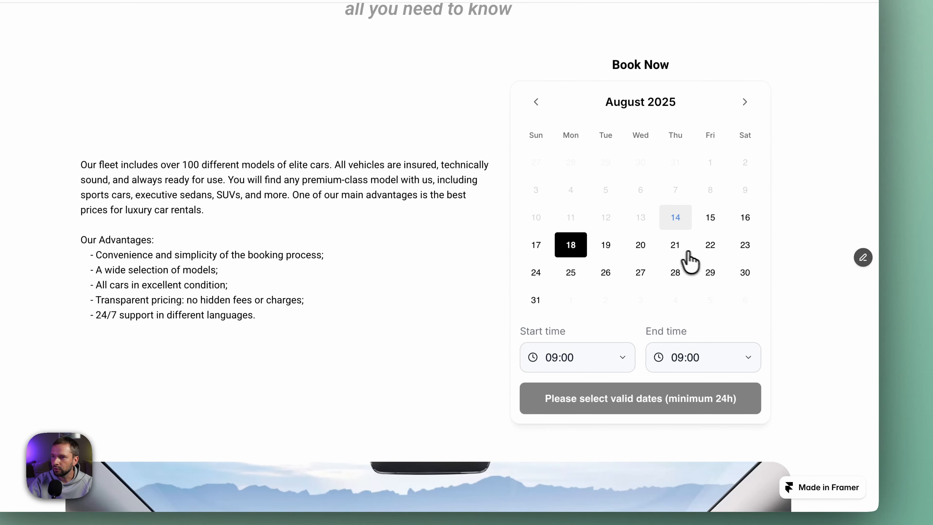
click(675, 250)
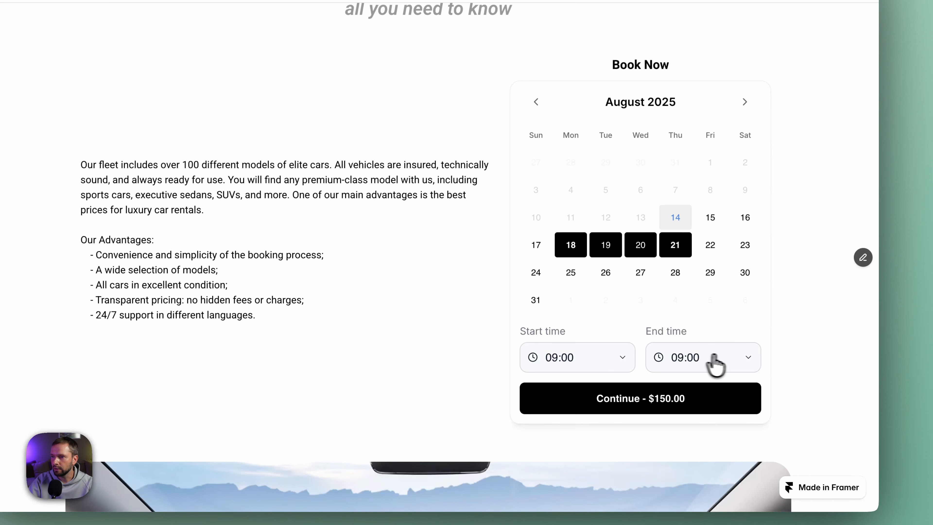
click(723, 357)
click(707, 412)
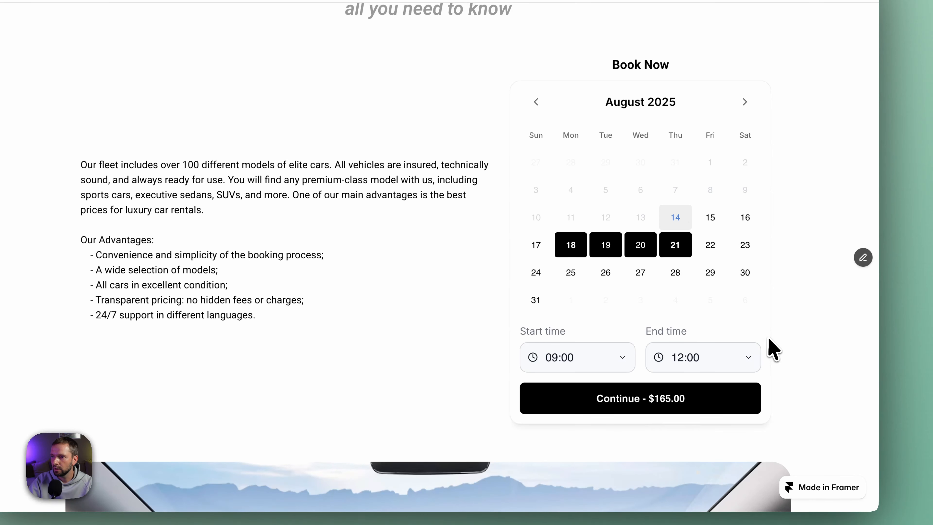
Continue from the selected rental dates to the Client's data form and fill in the client's first and last name.
scroll(746, 351, down, 2)
click(663, 333)
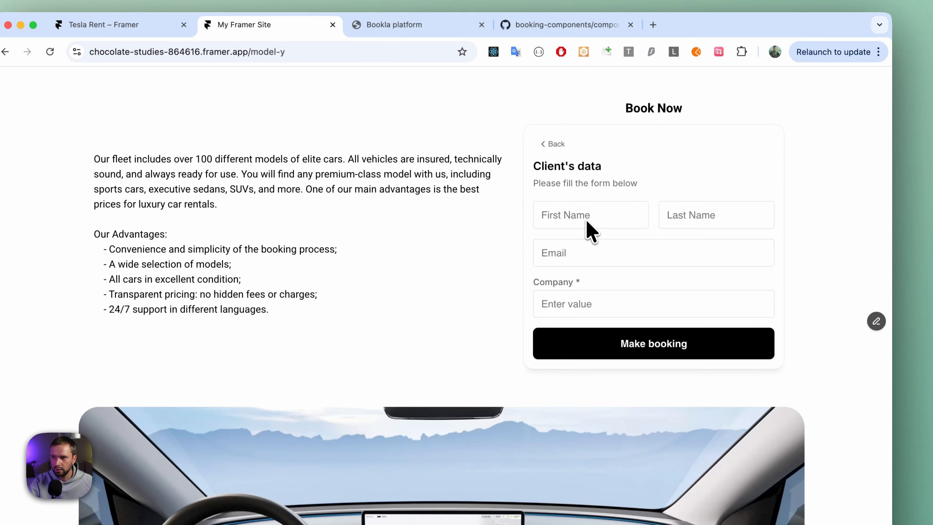
click(586, 221)
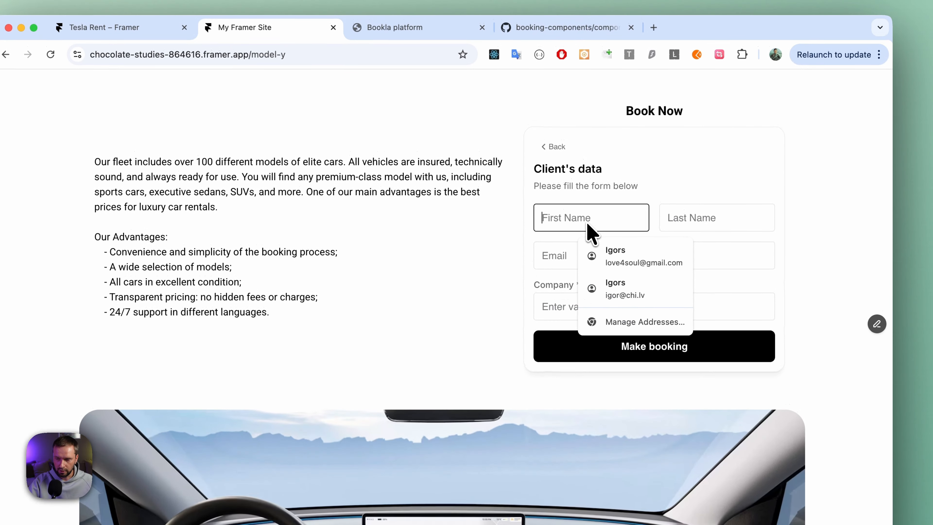
key(Tab)
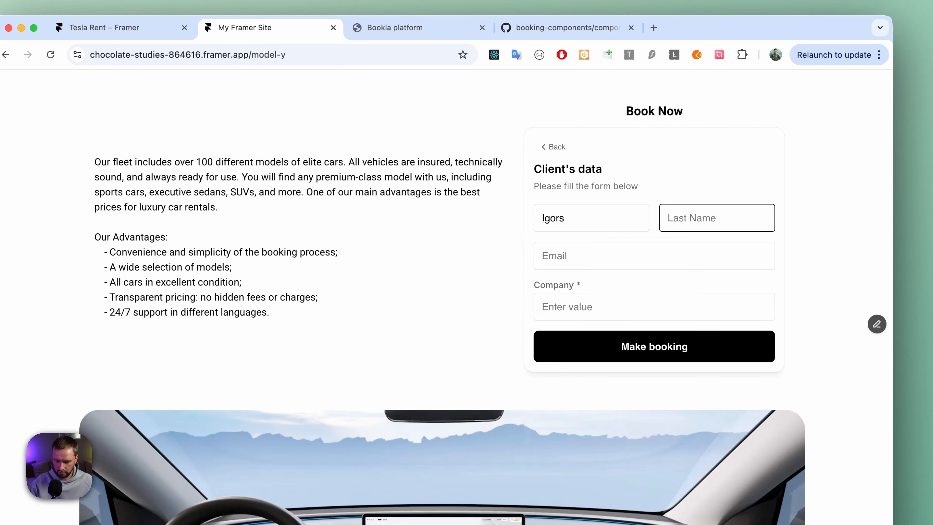
text(N)
key(Tab)
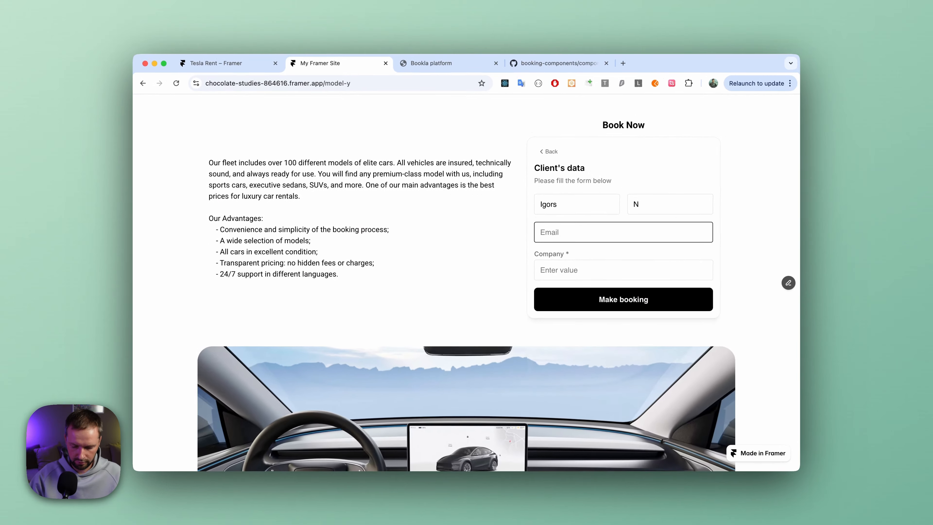
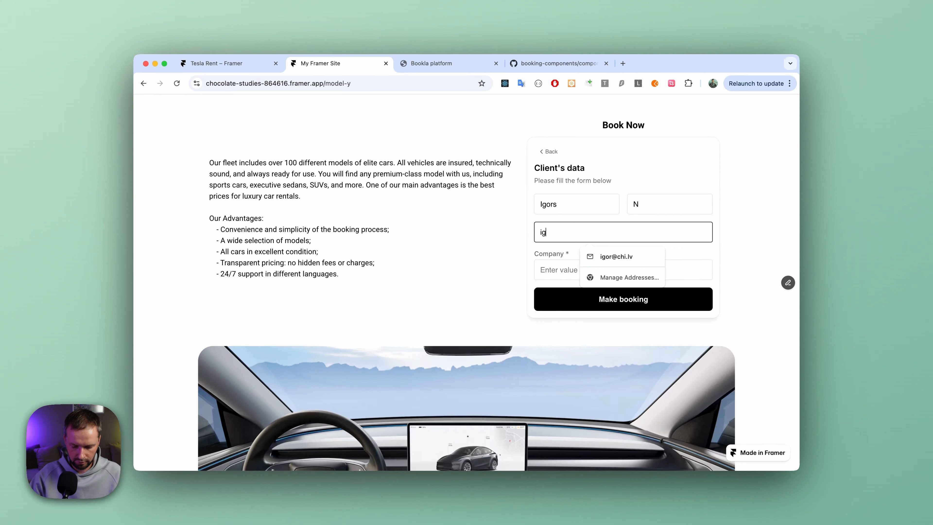
Enter the client's e-mail, set Company to Bookla, and submit the booking.
key(Tab)
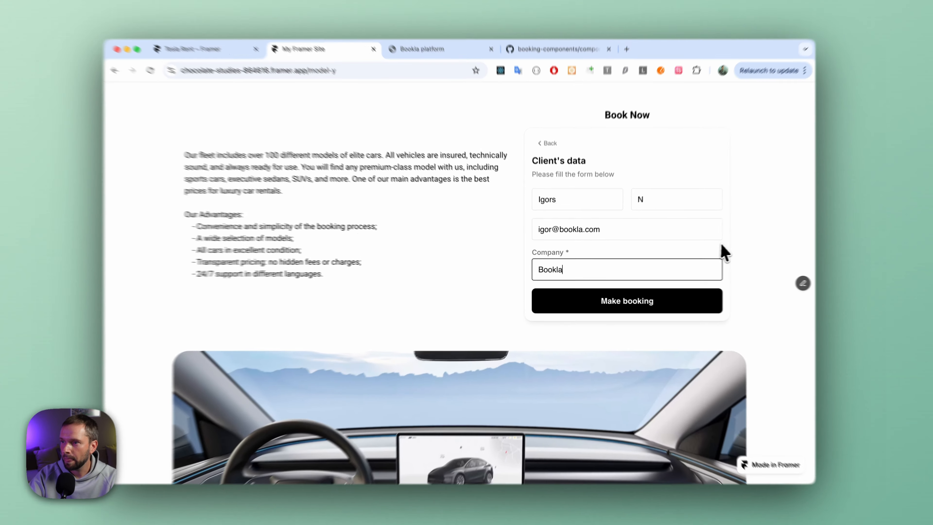
click(713, 251)
click(638, 309)
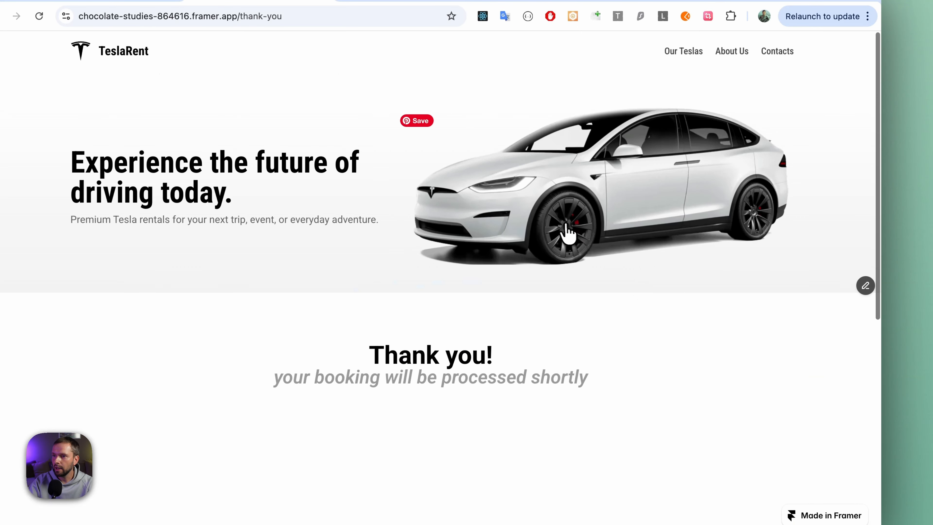
Look over the thank-you page and check the Bookla platform's Bookings timeline for the week of August 18 to 24, 2025.
scroll(509, 308, down, 3)
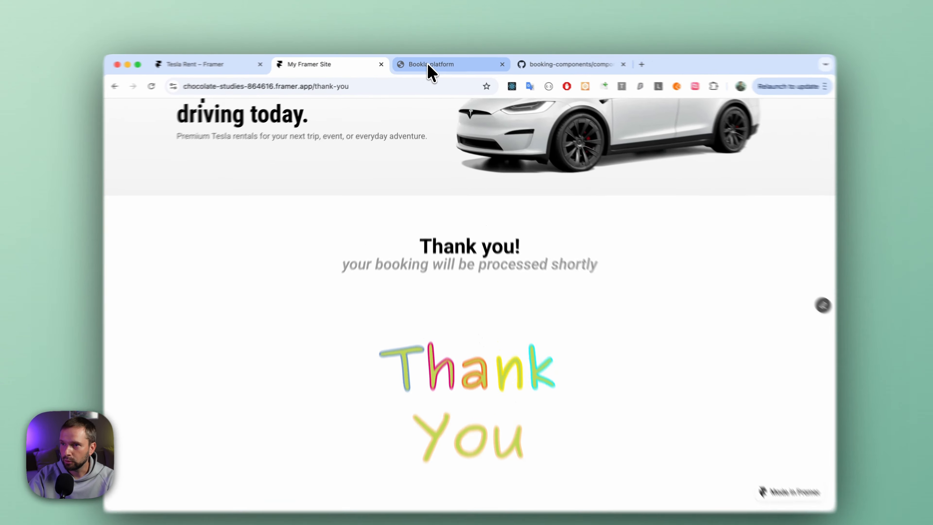
click(425, 66)
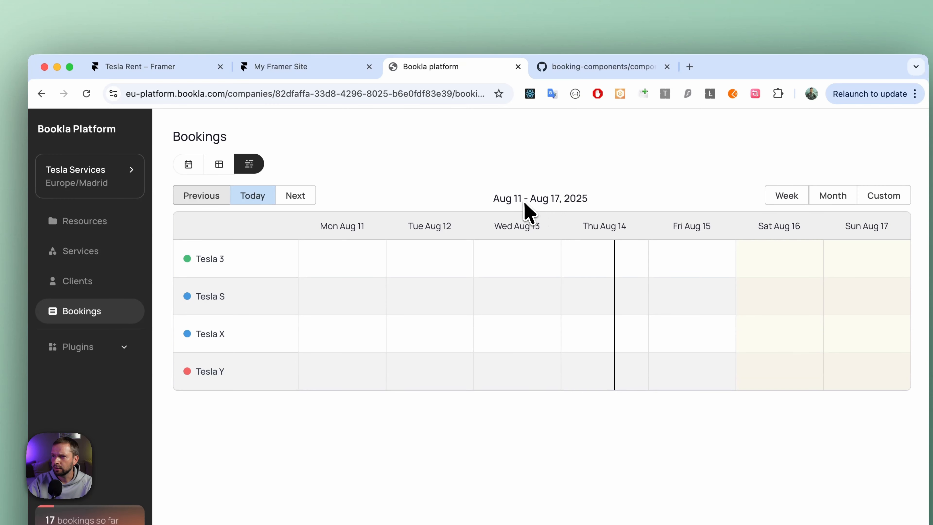
click(296, 196)
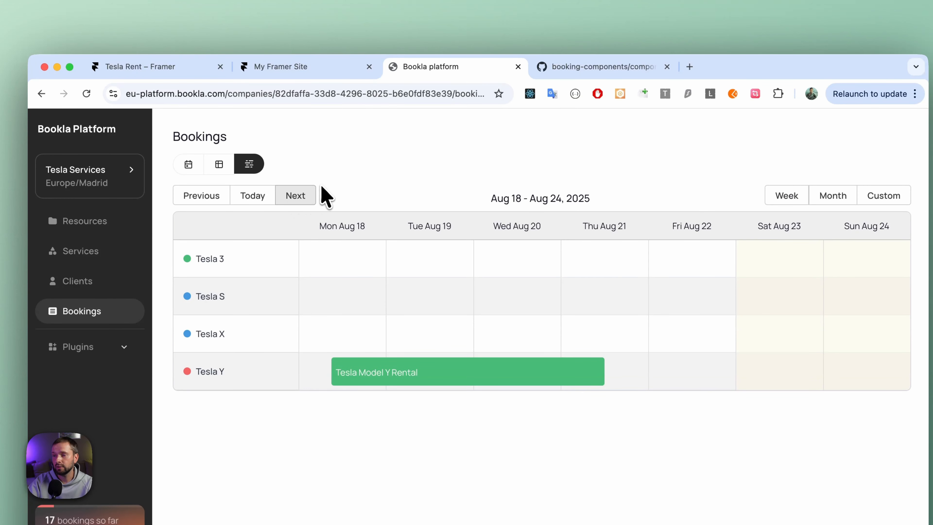